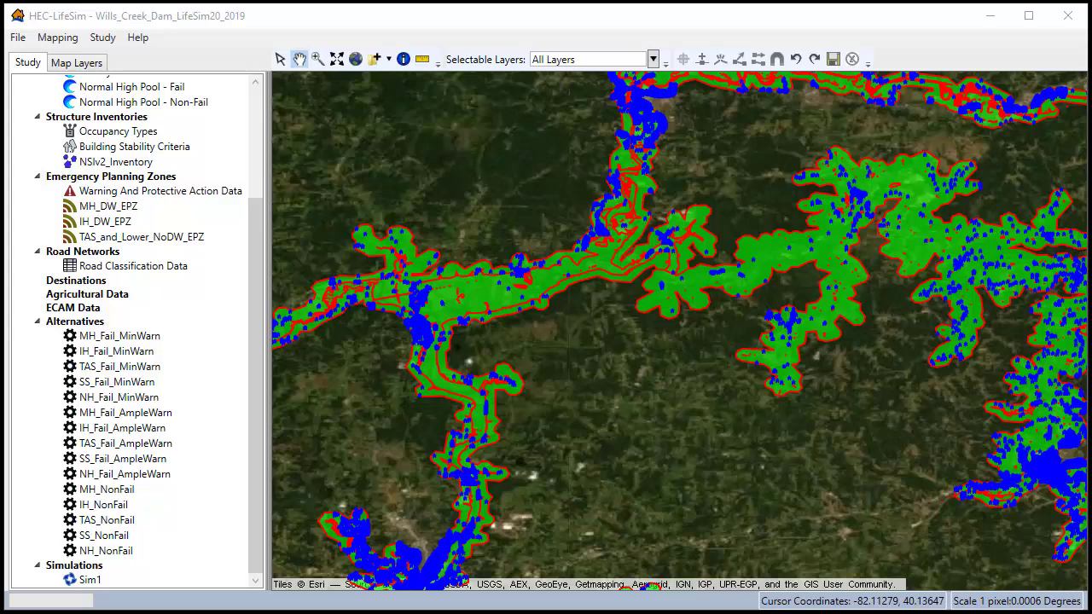
# Bring up the context menu for simulation Sim1 in the Study tree.
pyautogui.rightClick(89, 580)
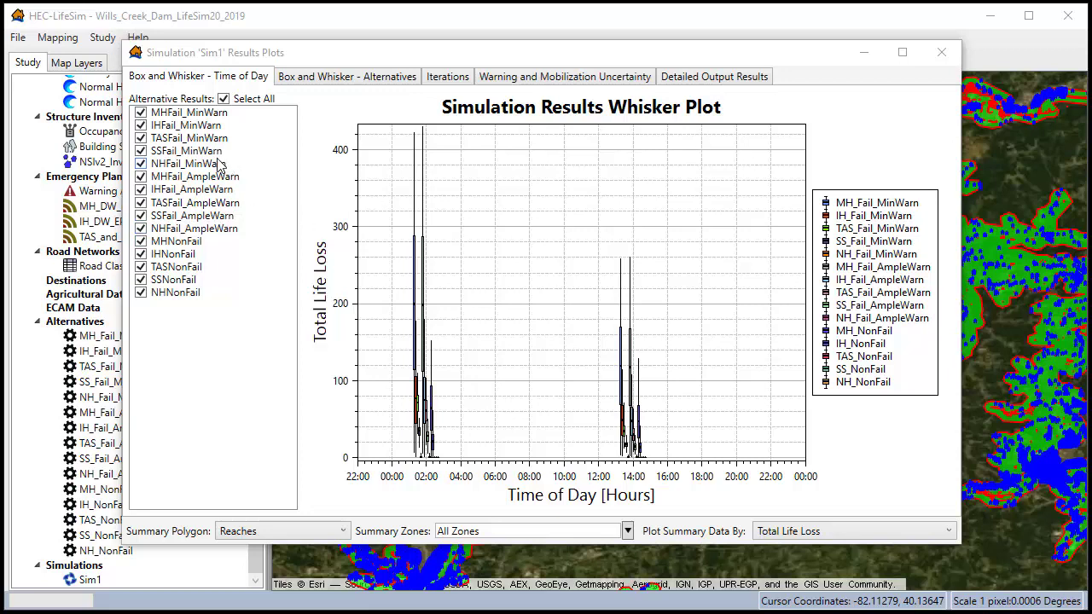
# Limit the plotted alternatives to MHFail_MinWarn and IHFail_MinWarn only.
pyautogui.click(223, 99)
pyautogui.click(140, 113)
pyautogui.click(140, 125)
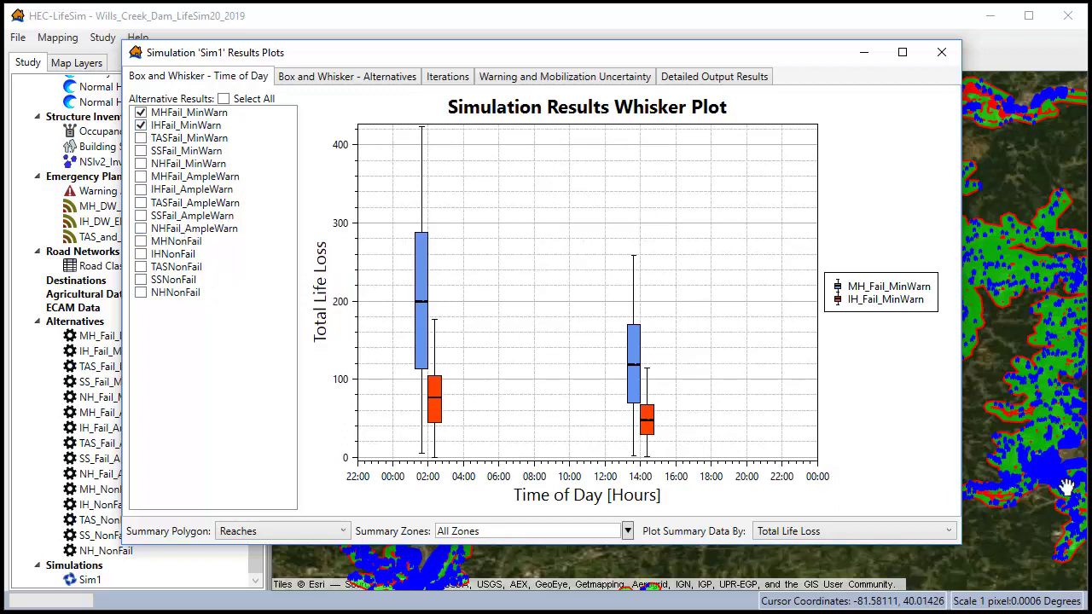
# Plot the summary data by Total Damage, leaving the summary zones unchanged.
pyautogui.click(936, 533)
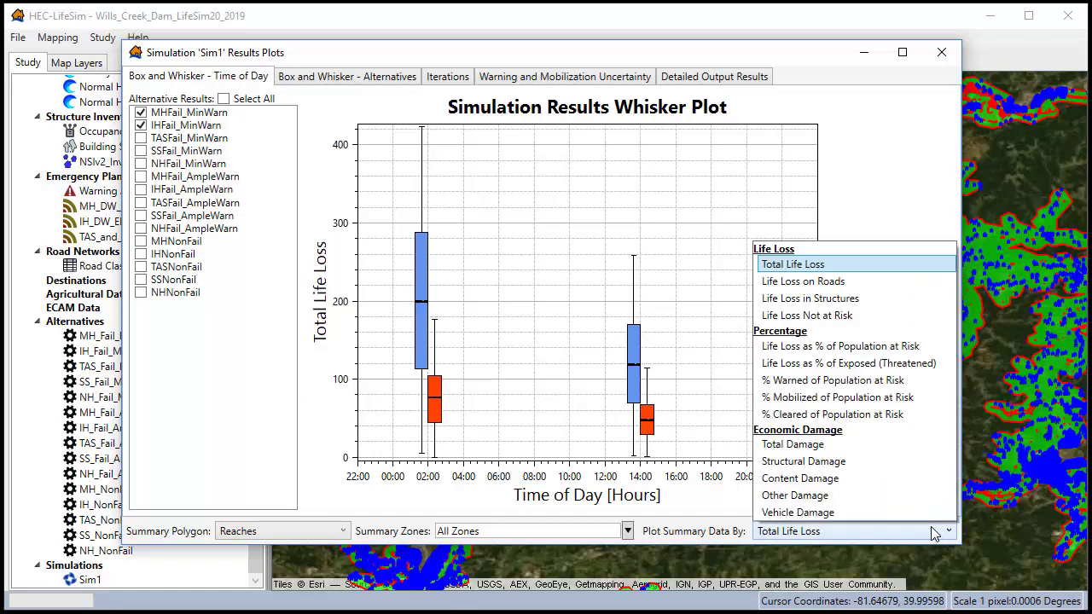
pyautogui.click(801, 445)
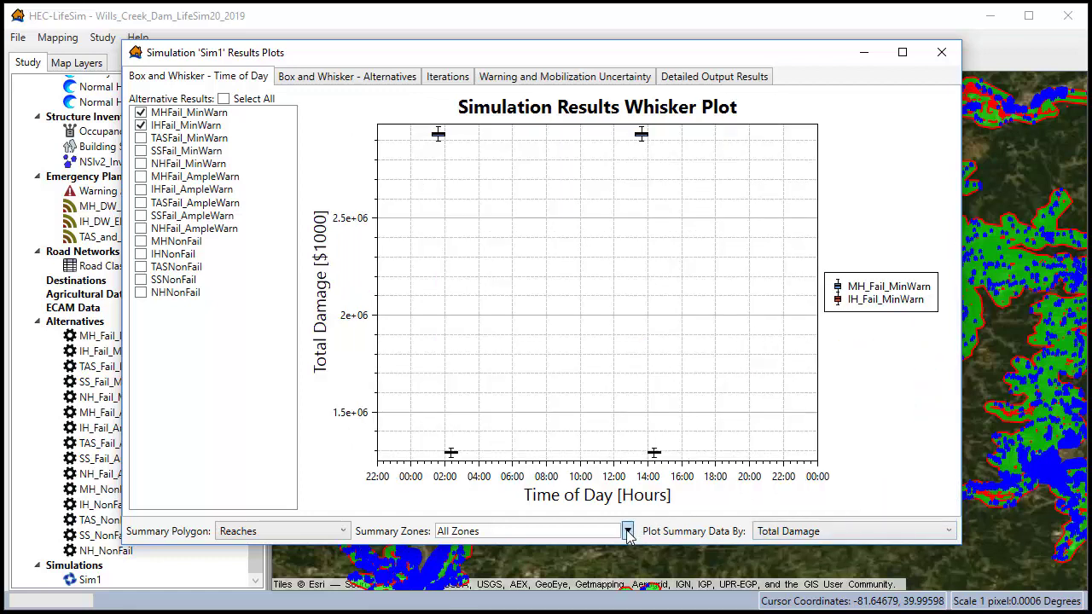
pyautogui.click(627, 530)
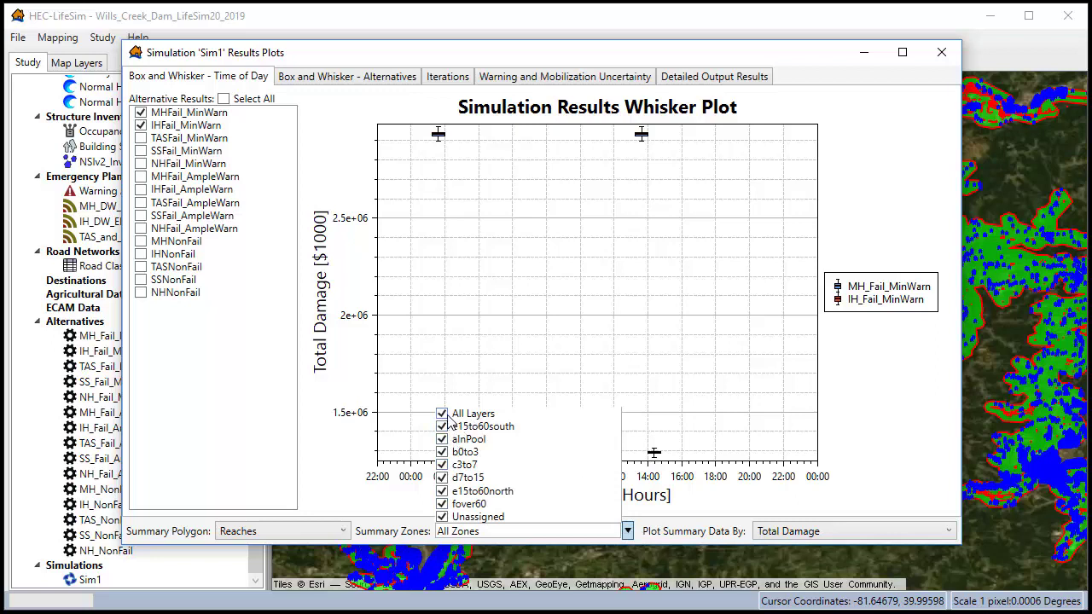
pyautogui.click(684, 490)
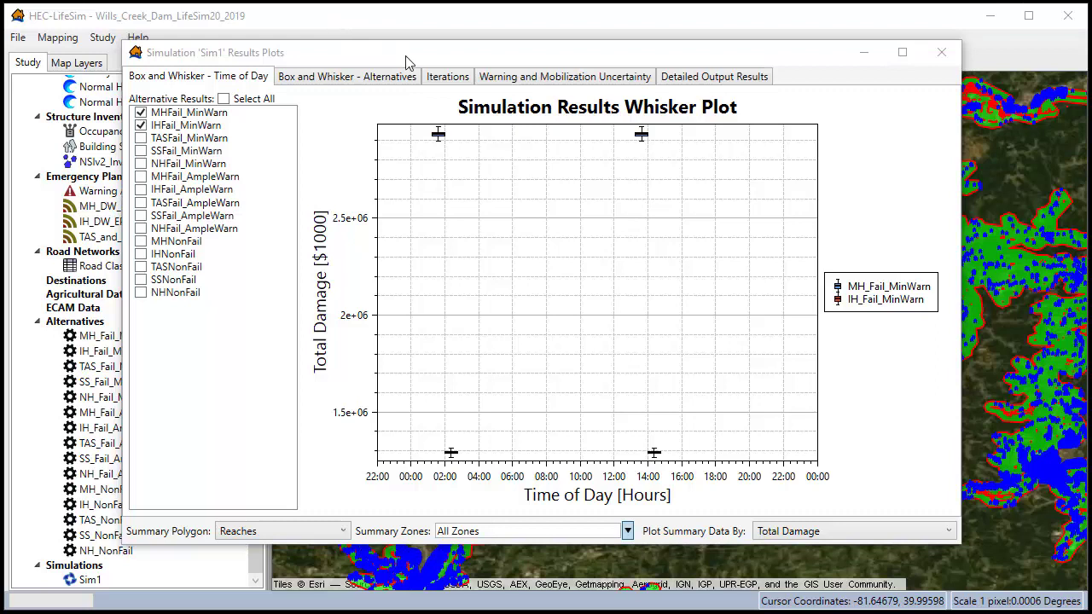
# Show the Iterations plot for MH_Fail_MinWarn at 02:00 only.
pyautogui.click(379, 75)
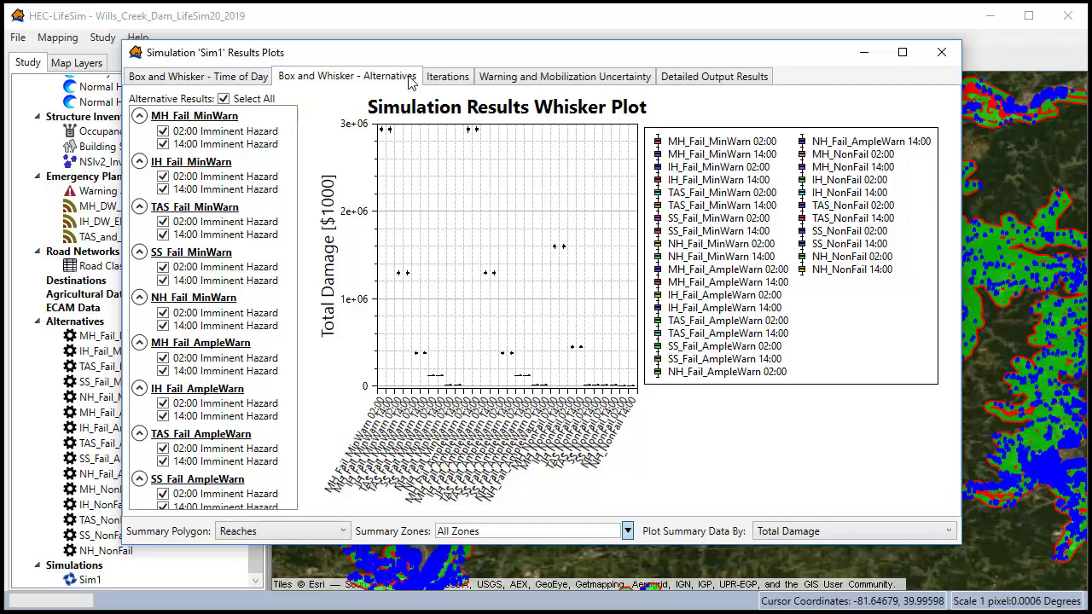
pyautogui.click(449, 78)
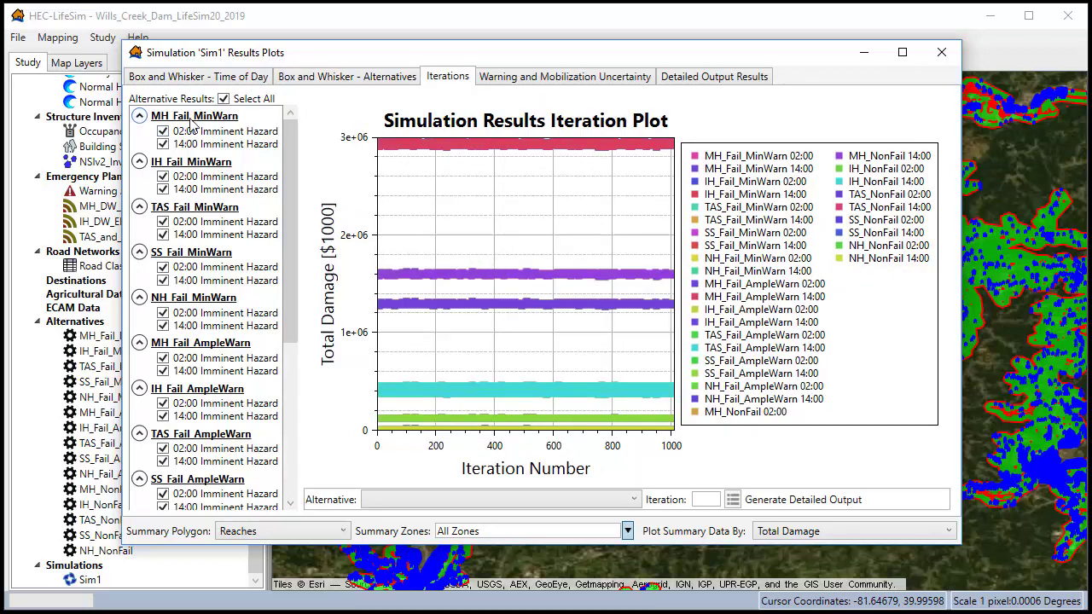
pyautogui.click(224, 99)
pyautogui.click(162, 133)
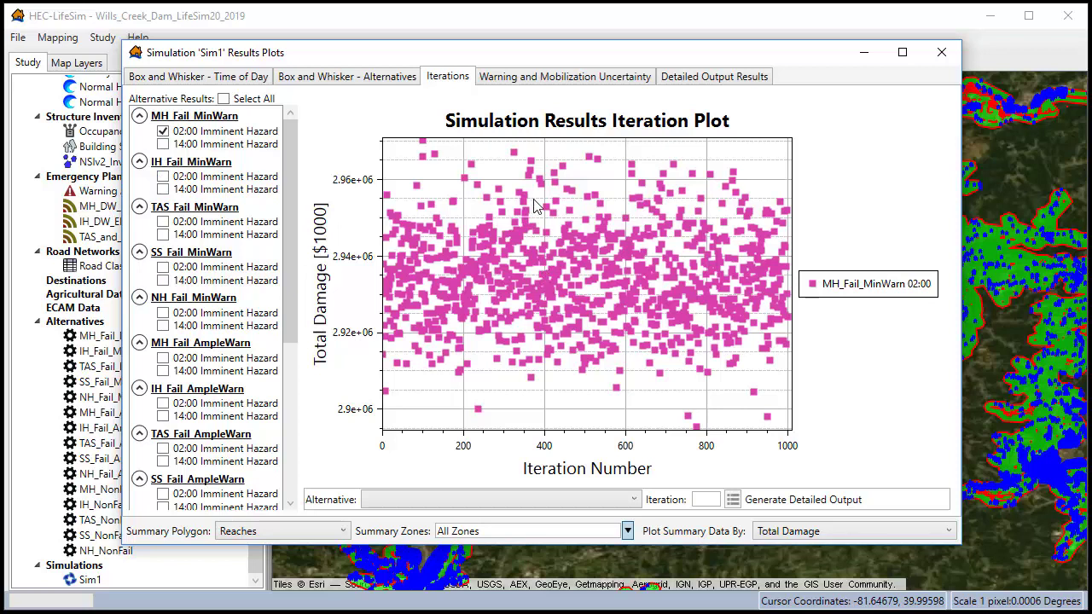
# Generate detailed output for iteration 428 and close the finished progress report.
pyautogui.click(556, 204)
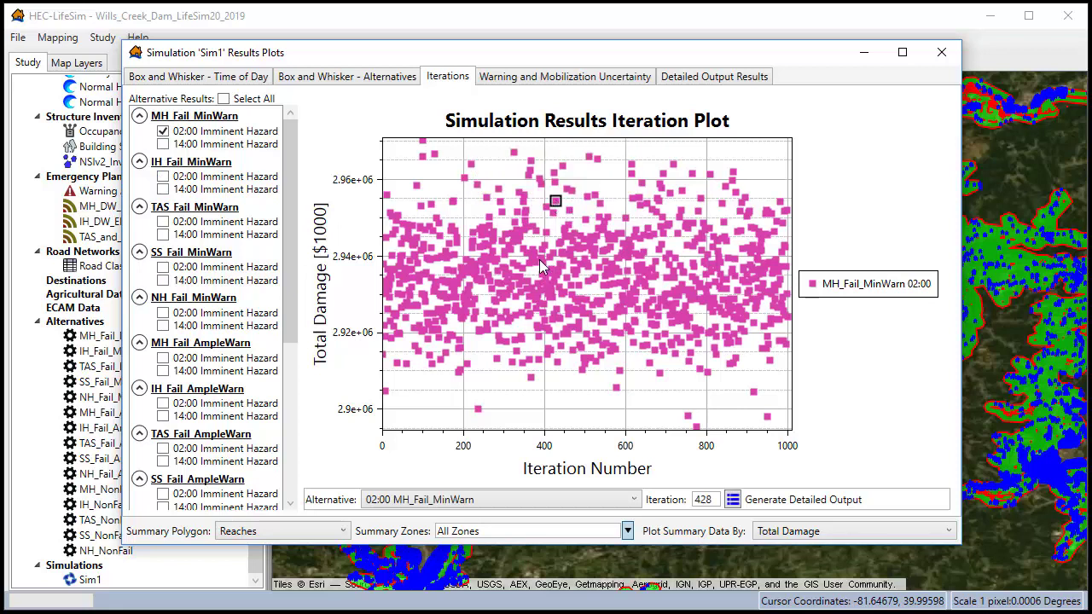
pyautogui.click(733, 501)
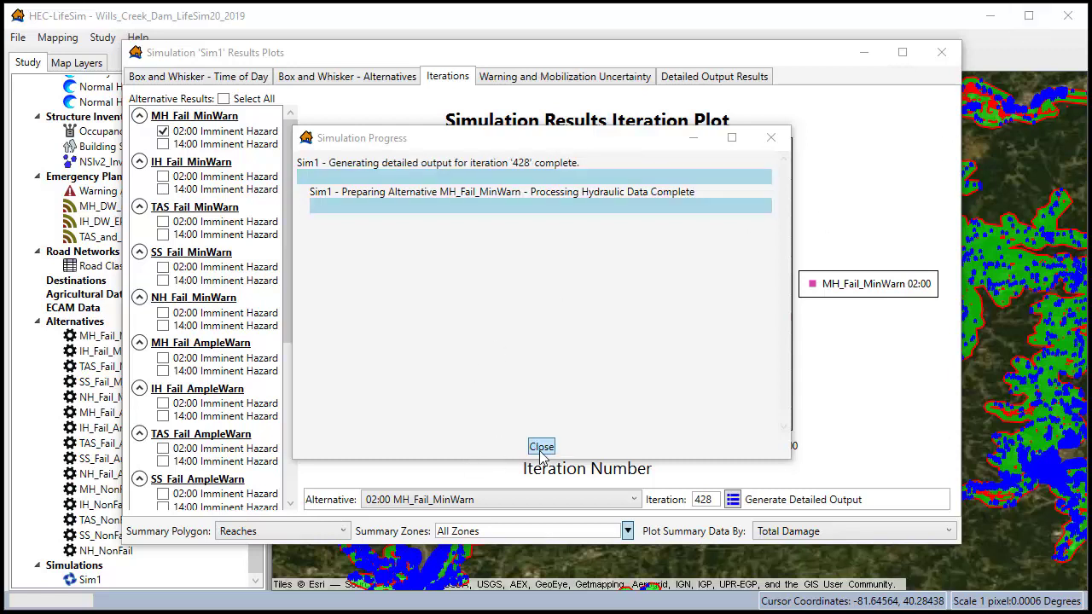
pyautogui.click(542, 447)
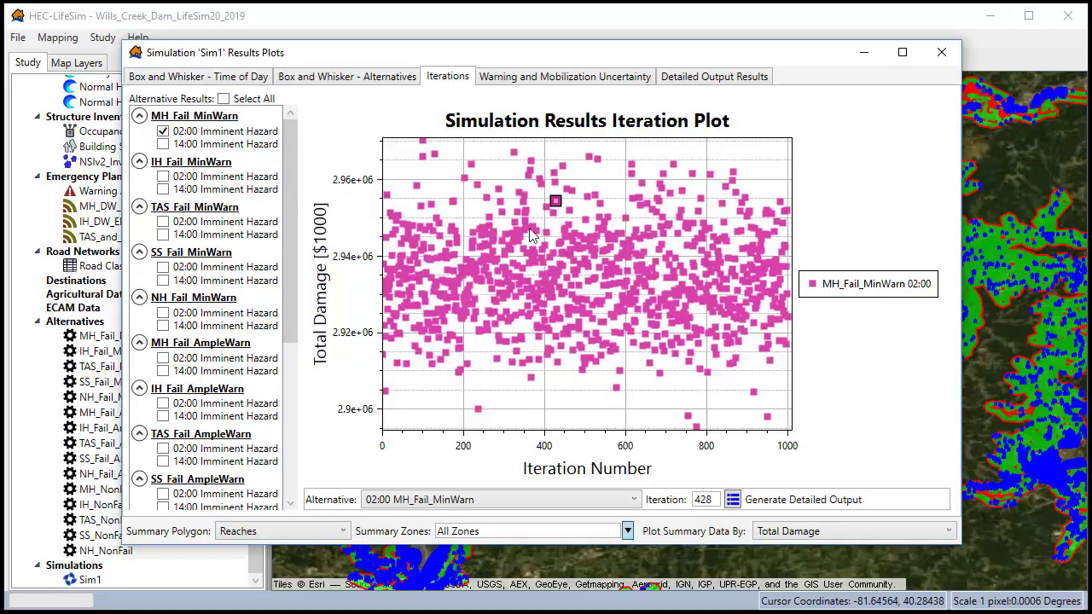
# Show the Warning and Mobilization Uncertainty plot for MH_Fail_MinWarn at 02:00 only.
pyautogui.click(541, 82)
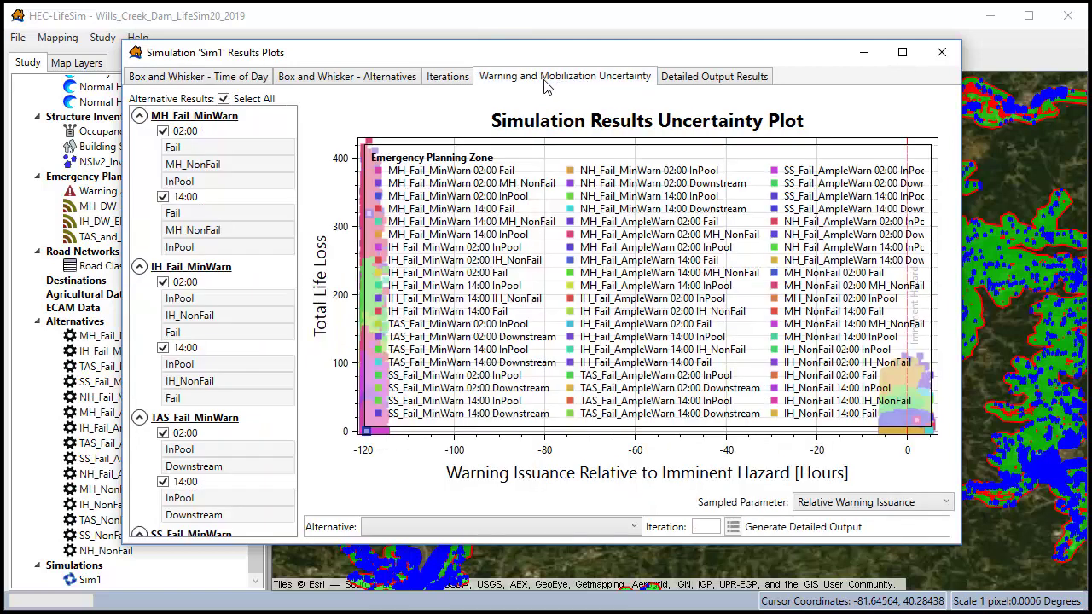
pyautogui.click(224, 99)
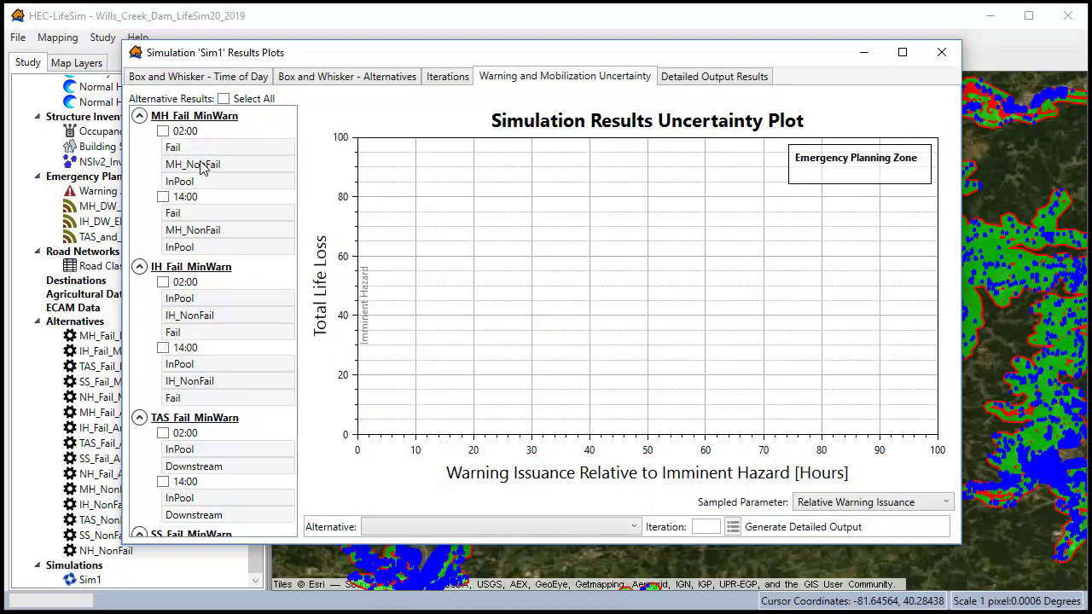
pyautogui.click(163, 133)
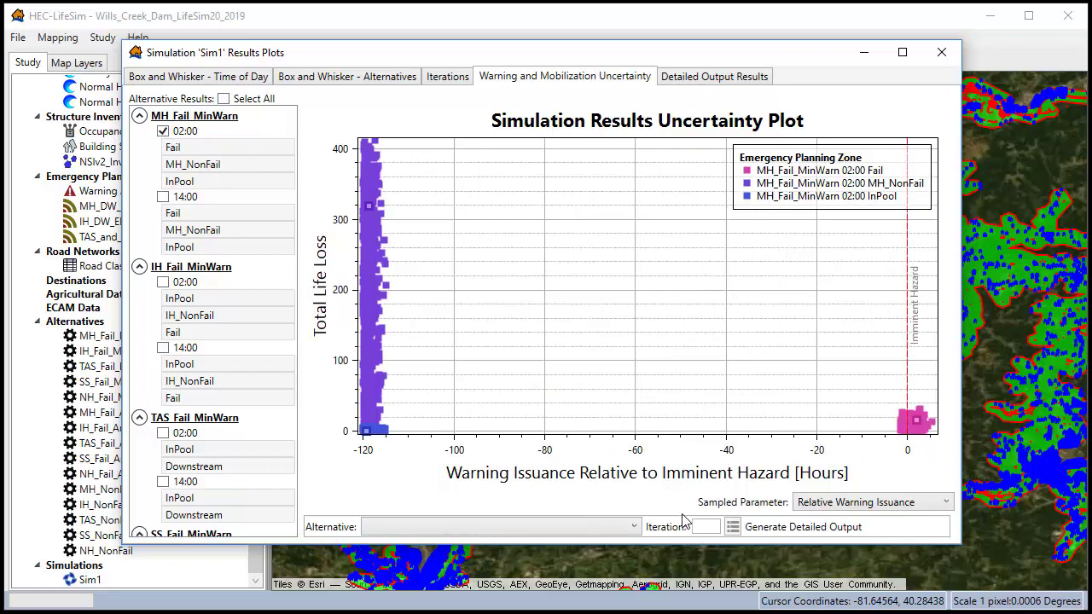
pyautogui.click(634, 527)
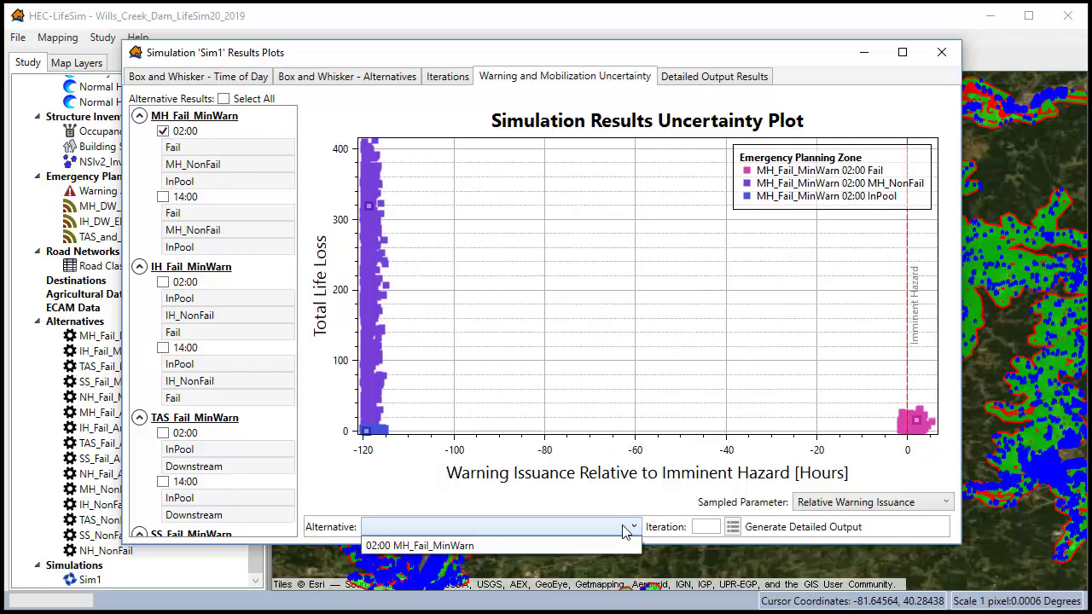
pyautogui.click(633, 527)
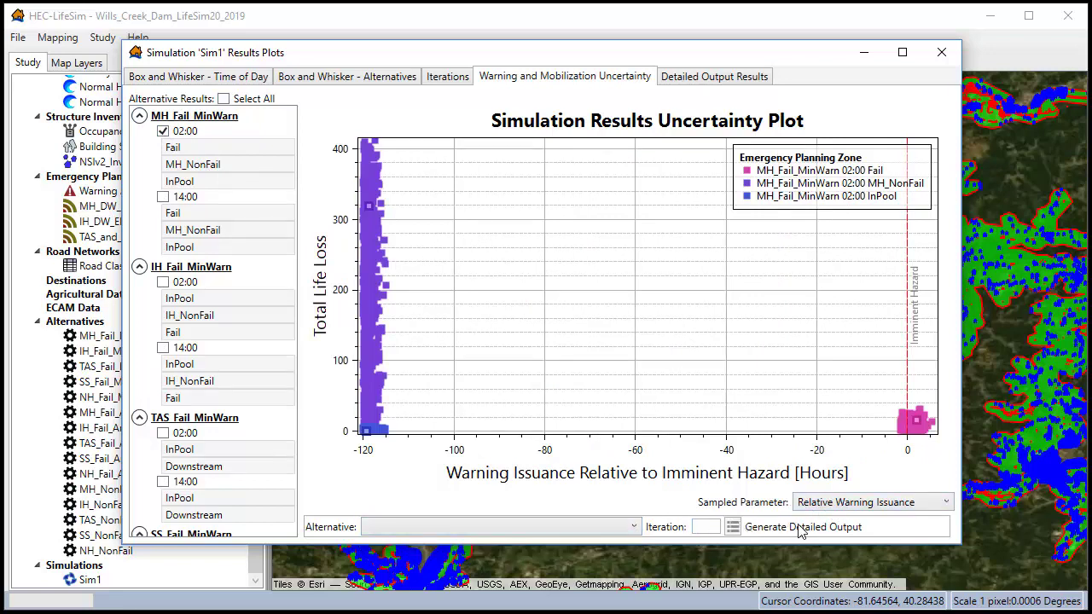
# Display only the Fail zone, with life loss plotted against the Mobilization Curve parameter.
pyautogui.click(191, 158)
pyautogui.click(194, 155)
pyautogui.click(192, 155)
pyautogui.click(226, 182)
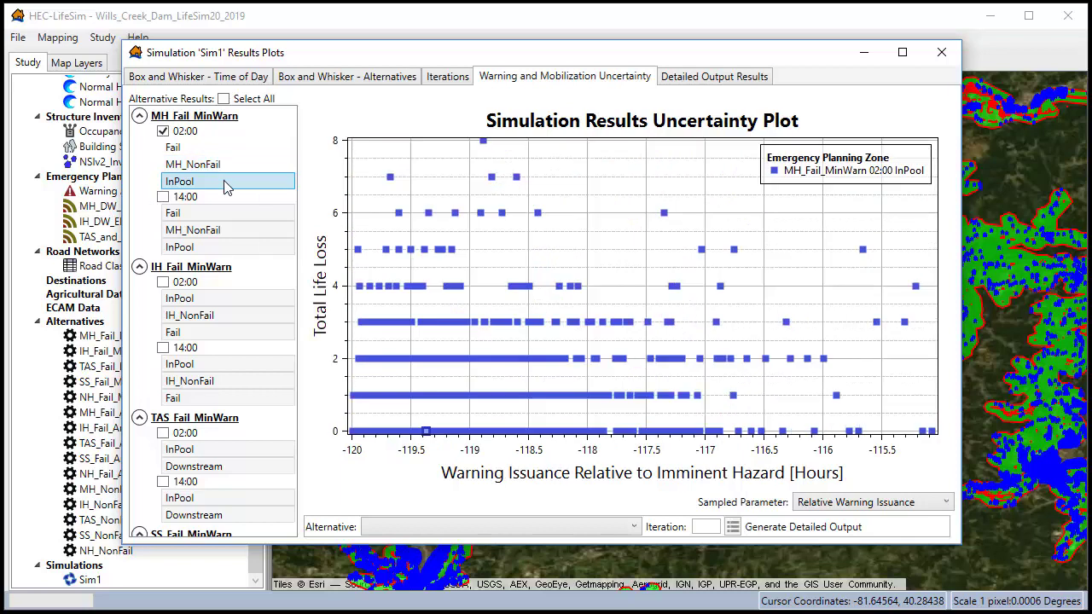
pyautogui.click(225, 182)
pyautogui.click(217, 151)
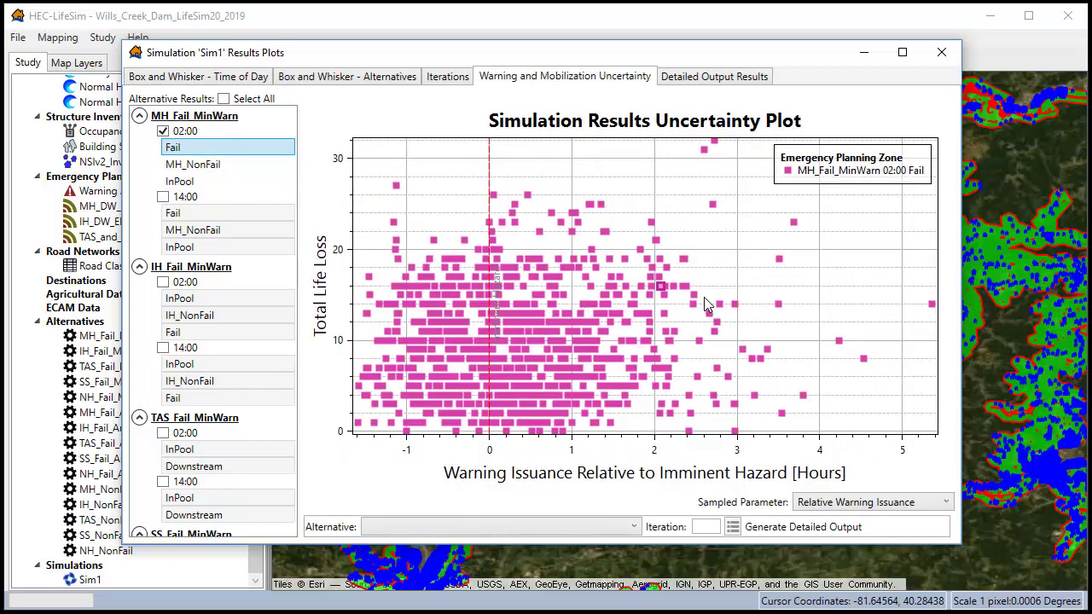
pyautogui.click(851, 506)
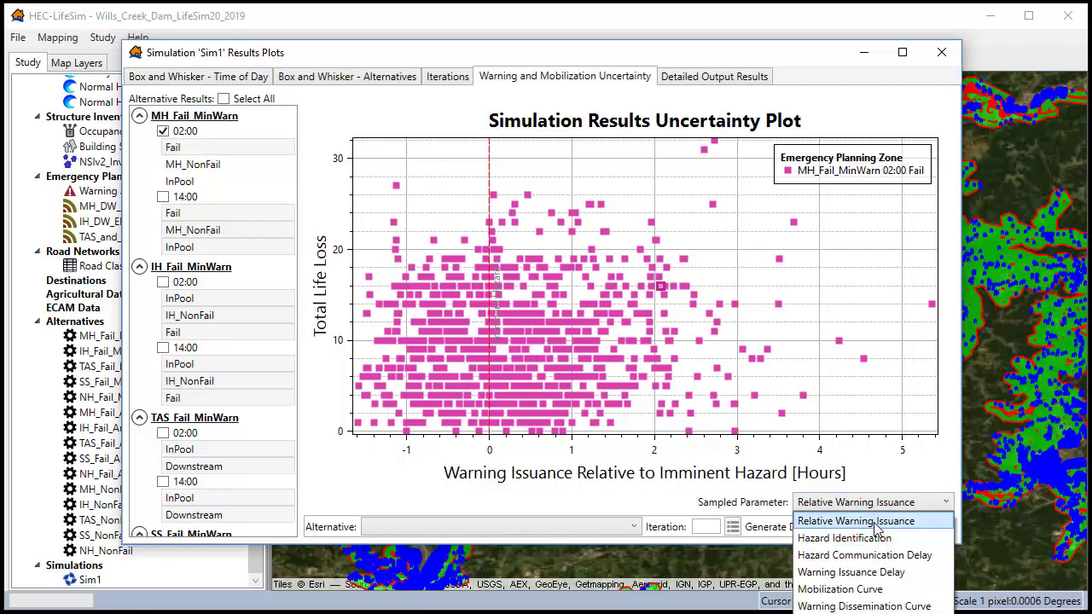
pyautogui.click(843, 590)
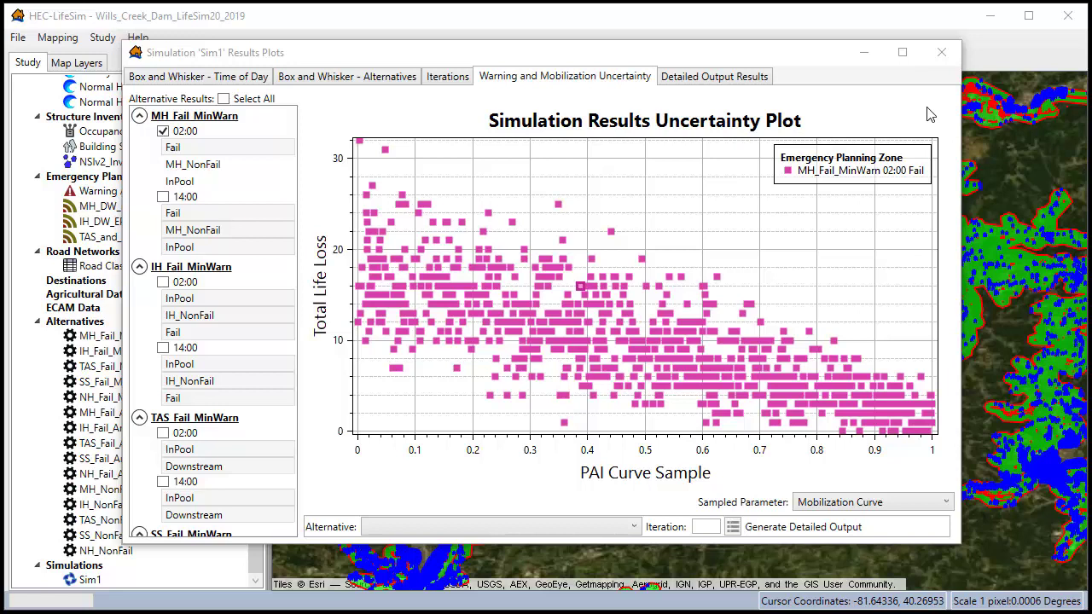
# View iteration 428's Detailed Output Results, close the results plots, and select Simulations.
pyautogui.click(714, 78)
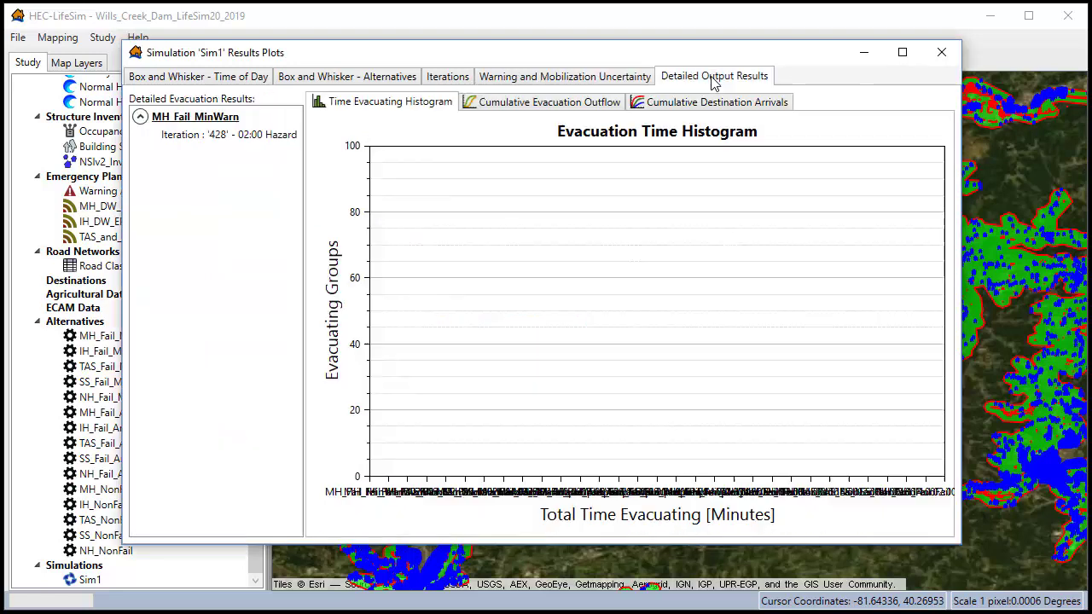
pyautogui.click(943, 53)
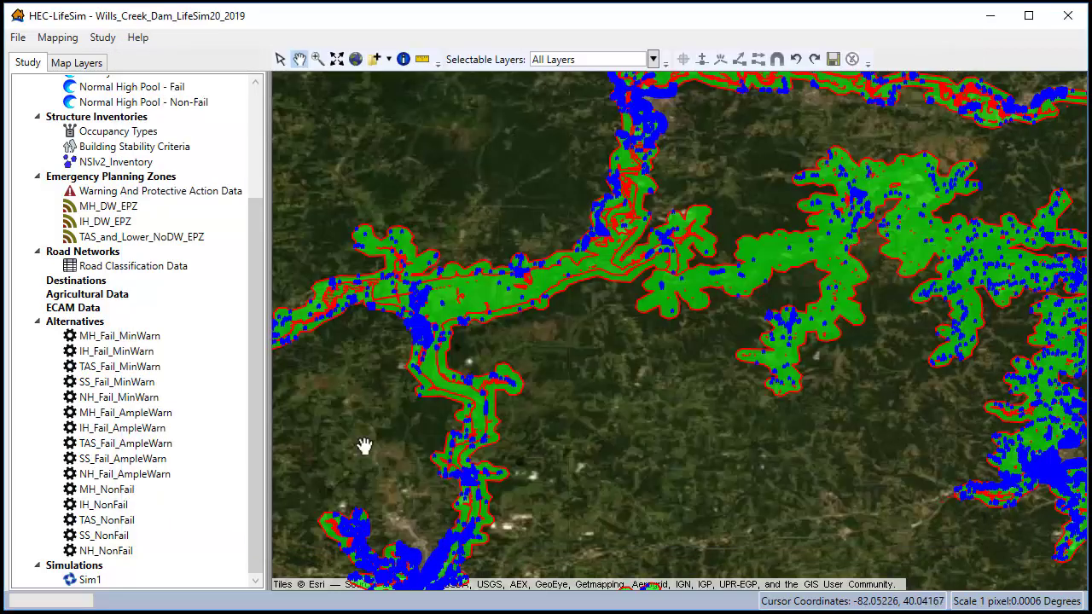
pyautogui.click(96, 566)
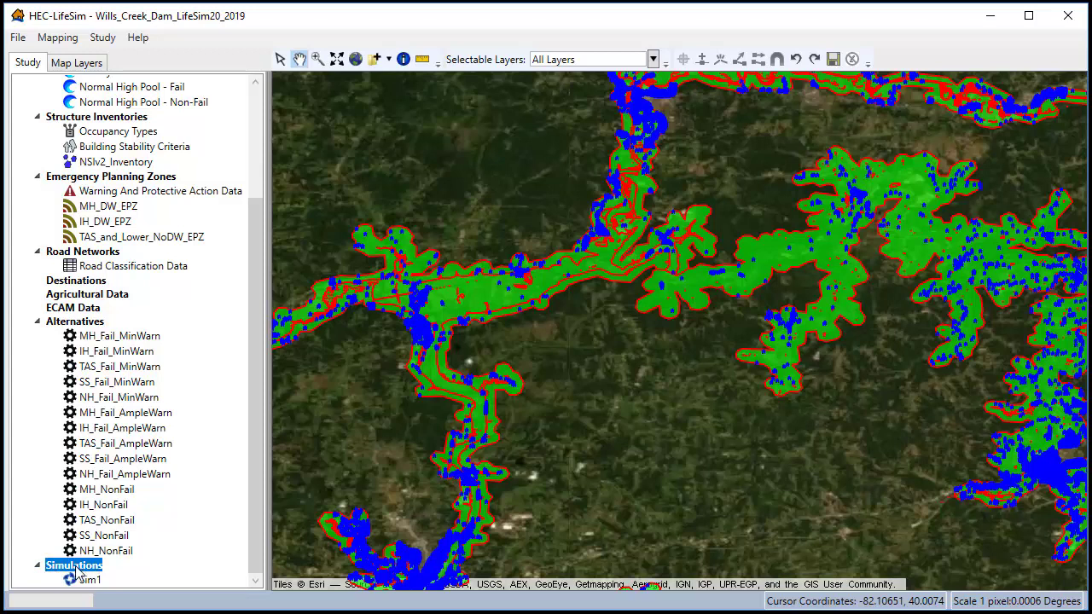
# Open Simulation Result Plots for all simulations and move the window fully into view.
pyautogui.rightClick(88, 574)
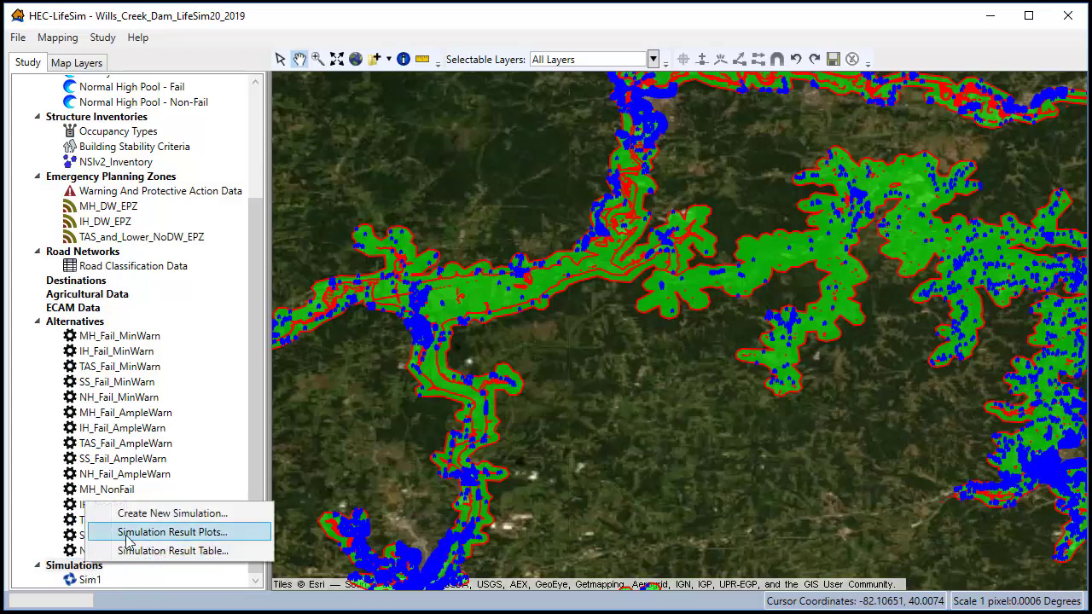
pyautogui.click(205, 540)
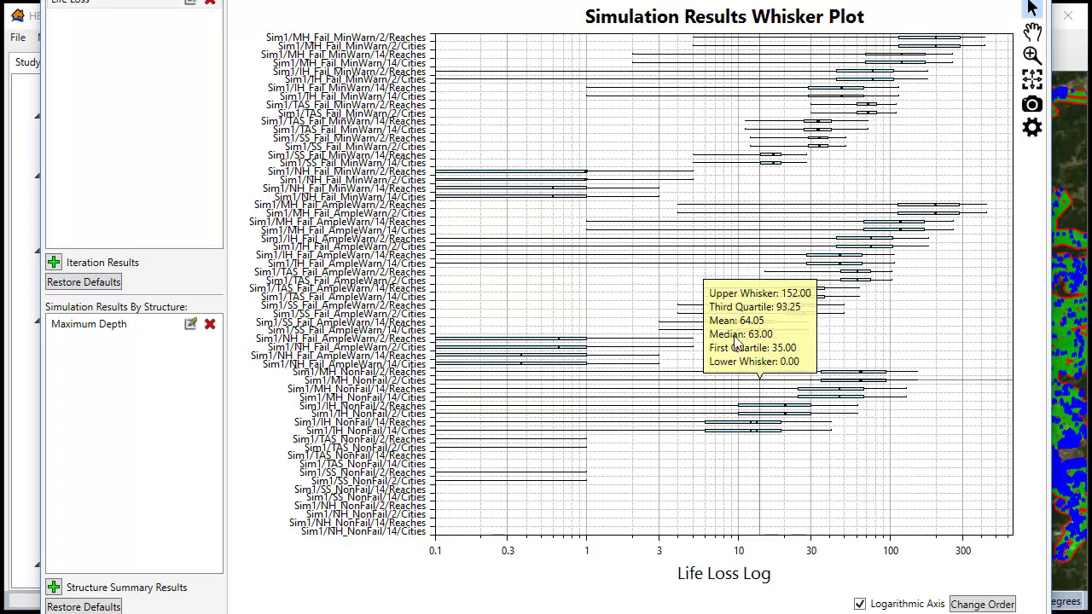
pyautogui.moveTo(568, 2); pyautogui.dragTo(568, 17)
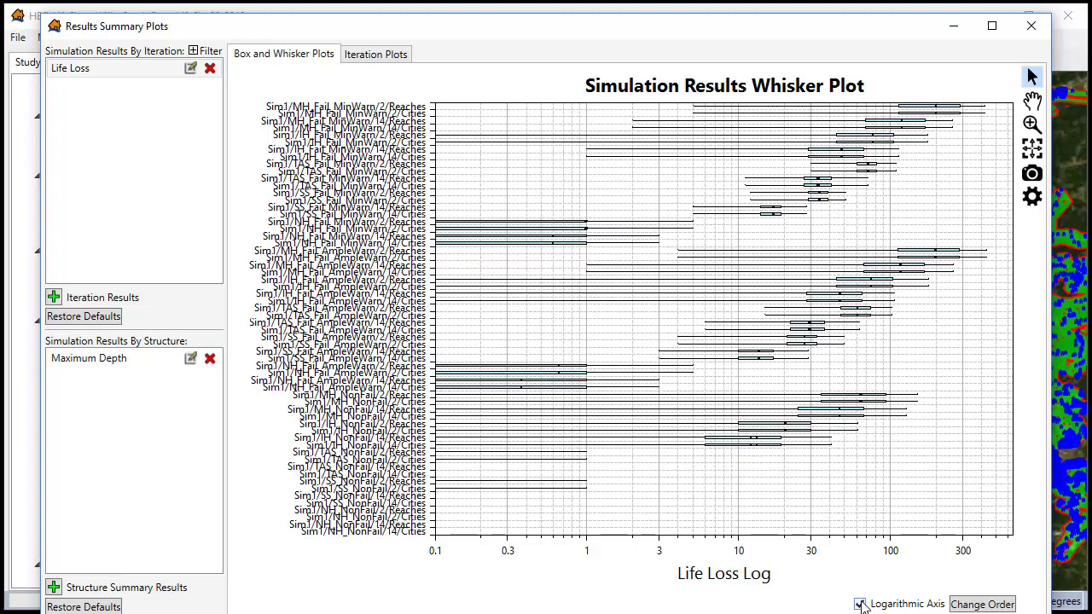
# In the filter tree, remove the Cities rows and uncheck the 02:00 imminent hazard time.
pyautogui.click(194, 51)
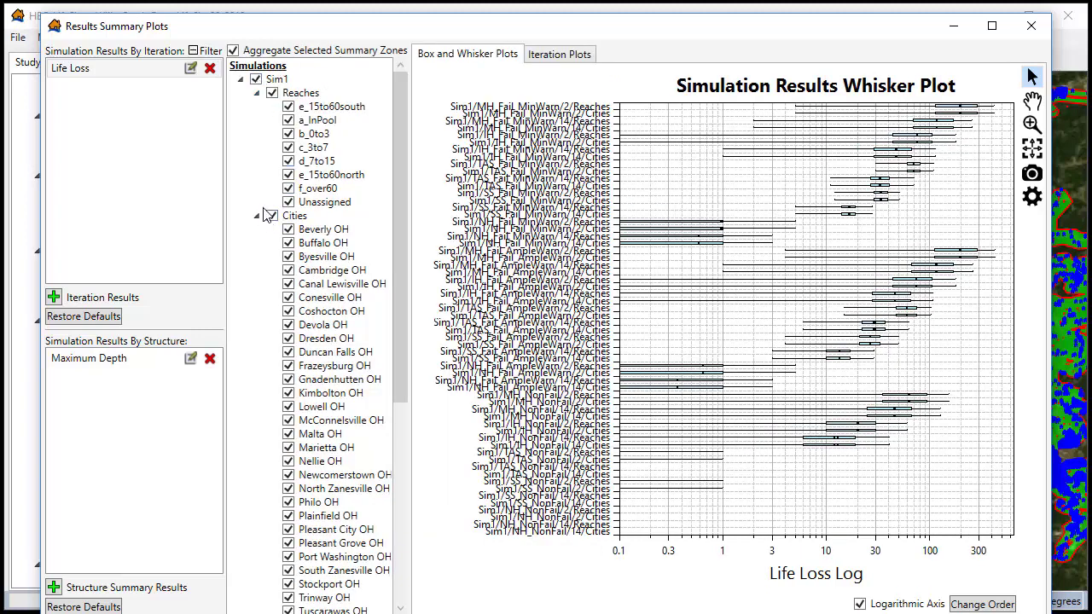
pyautogui.click(271, 217)
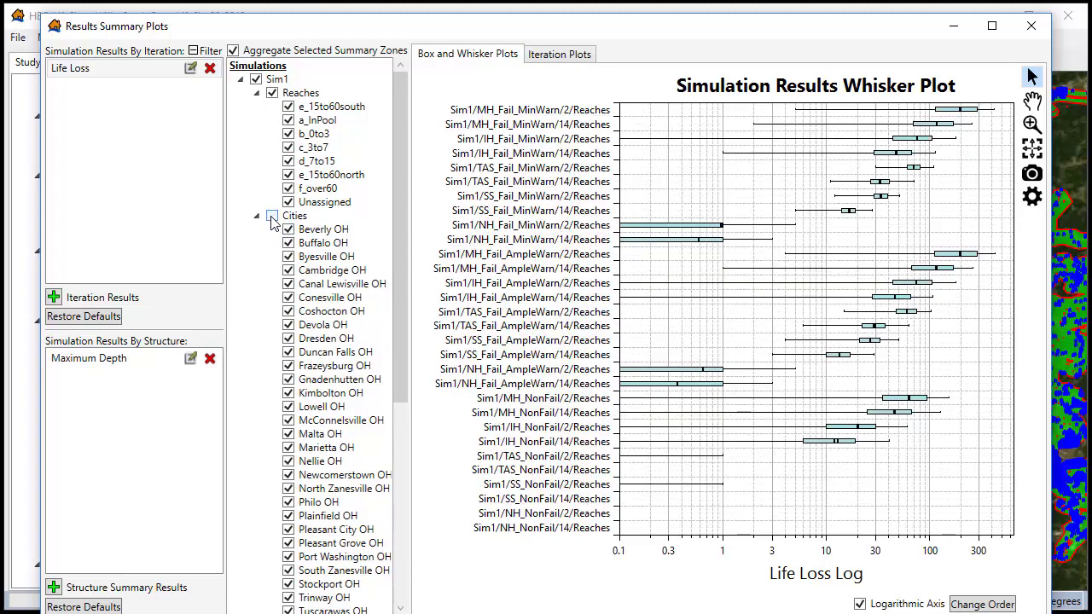
pyautogui.moveTo(397, 202); pyautogui.dragTo(400, 359)
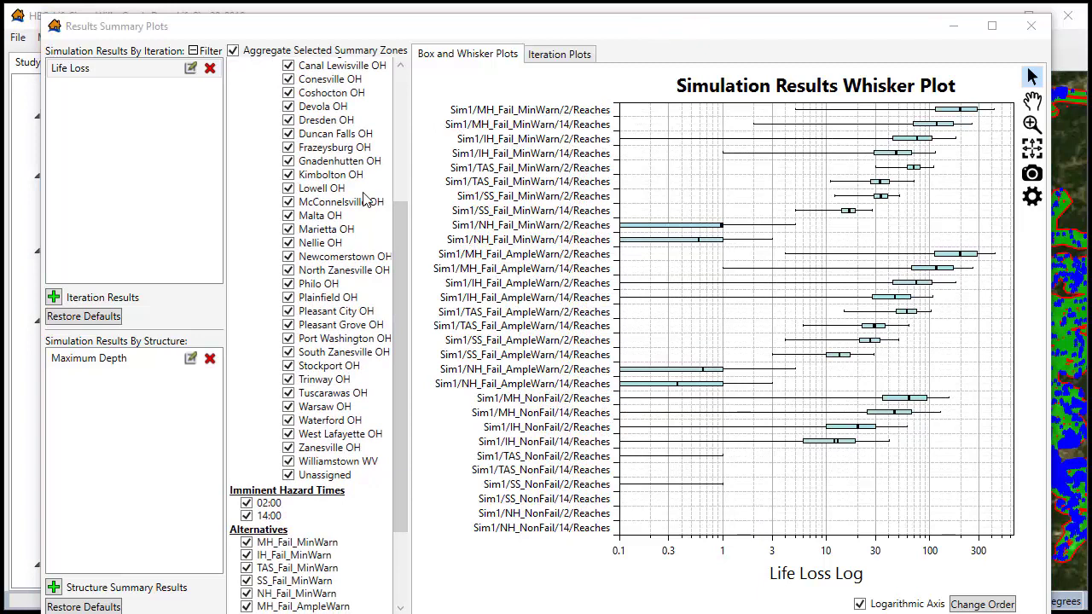
pyautogui.moveTo(398, 240); pyautogui.dragTo(394, 294)
pyautogui.click(247, 403)
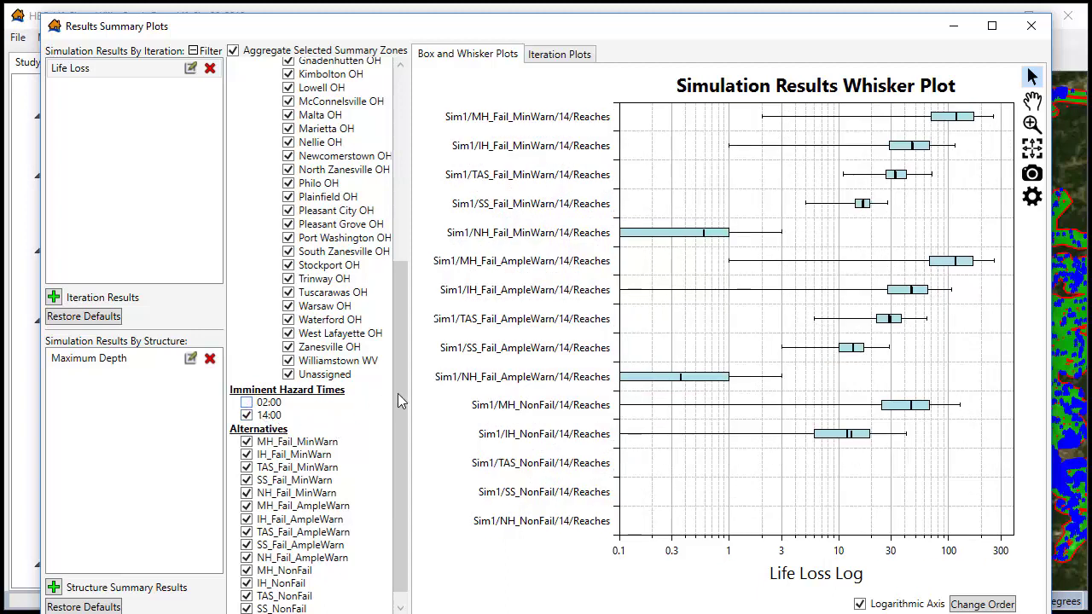
pyautogui.moveTo(400, 393); pyautogui.dragTo(402, 429)
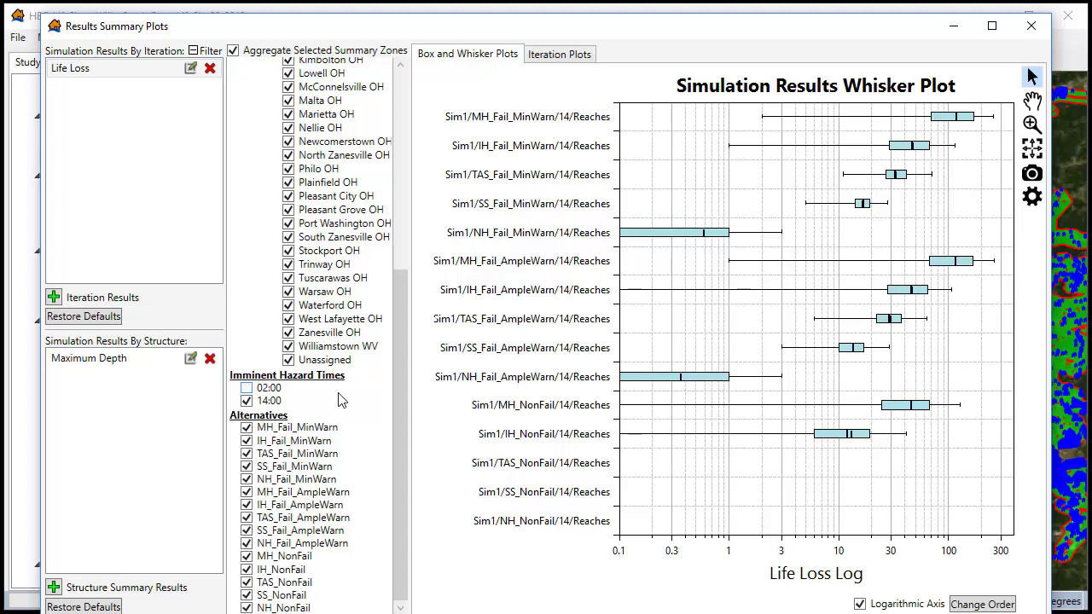
# Uncheck all five Fail_AmpleWarn and all five NonFail alternatives.
pyautogui.click(247, 492)
pyautogui.click(247, 505)
pyautogui.click(247, 518)
pyautogui.click(247, 531)
pyautogui.click(247, 543)
pyautogui.click(247, 556)
pyautogui.click(246, 570)
pyautogui.click(246, 583)
pyautogui.click(246, 596)
pyautogui.click(247, 607)
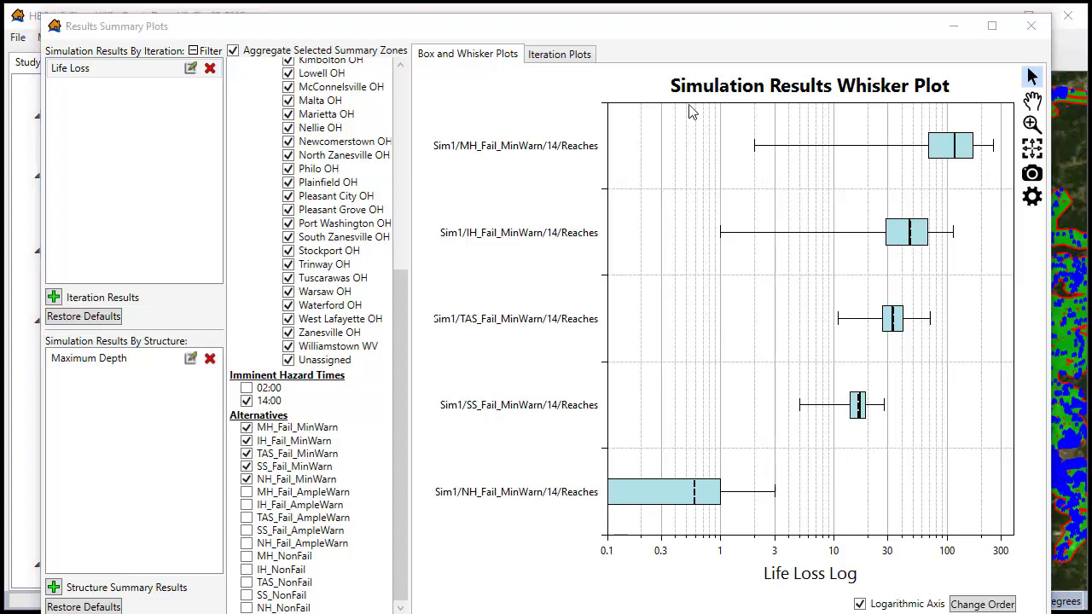
# Re-check MH_NonFail and IH_NonFail and bring up the Change Order controls.
pyautogui.click(247, 556)
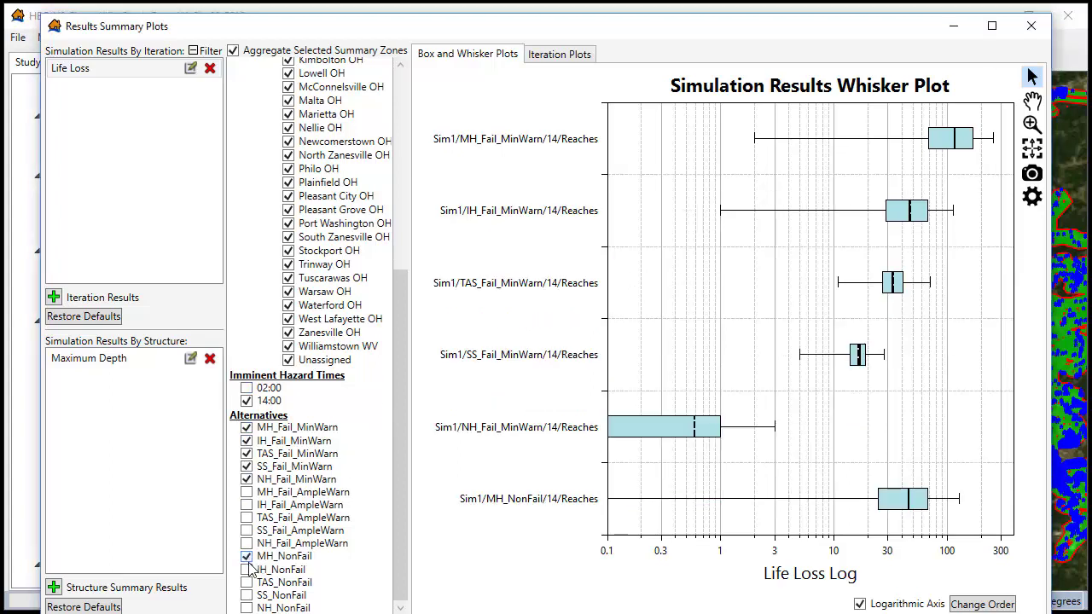
pyautogui.click(248, 571)
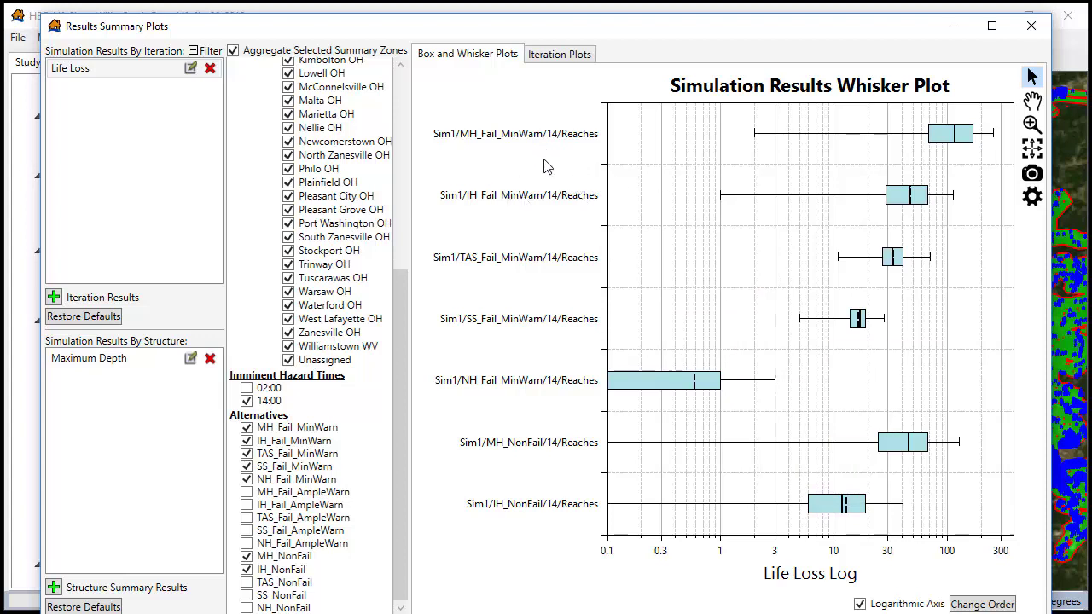
pyautogui.click(982, 604)
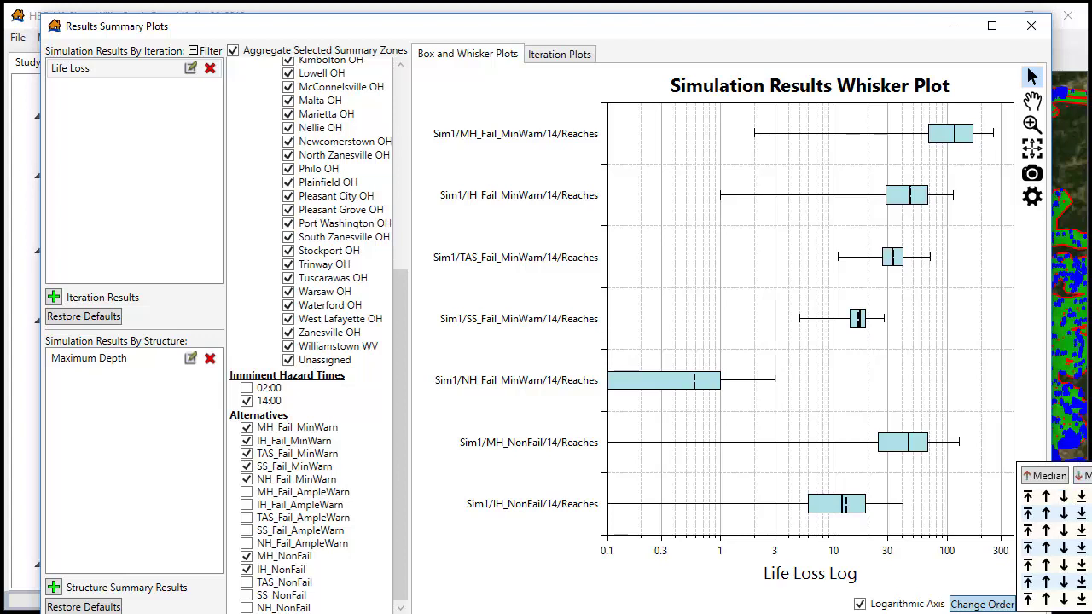
# Move MH_NonFail up to second place and IH_NonFail up to fourth place.
pyautogui.click(1047, 583)
pyautogui.click(1047, 564)
pyautogui.click(1047, 547)
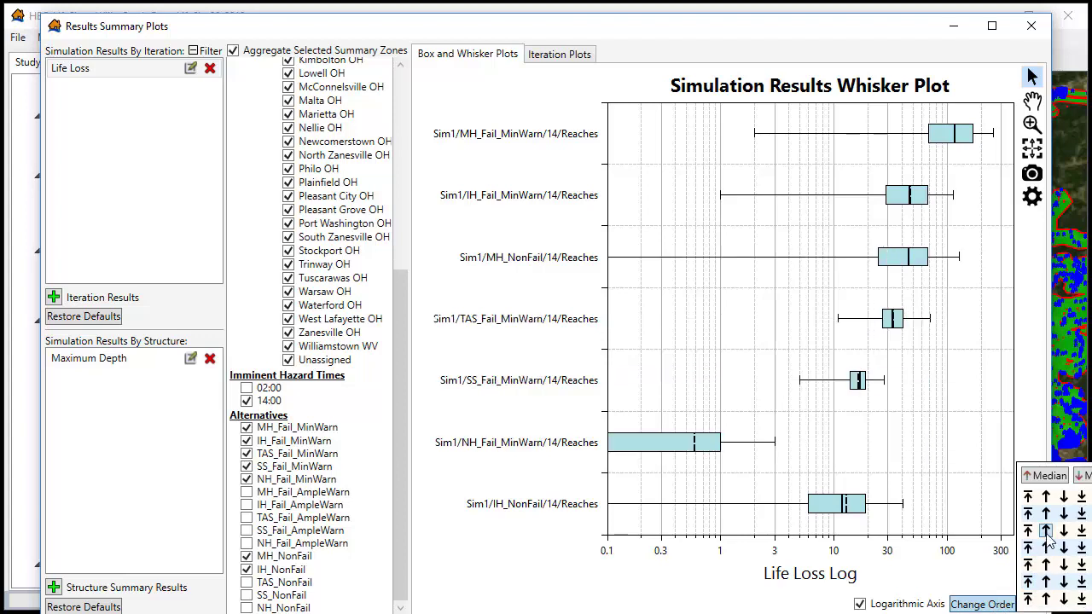
pyautogui.click(1047, 530)
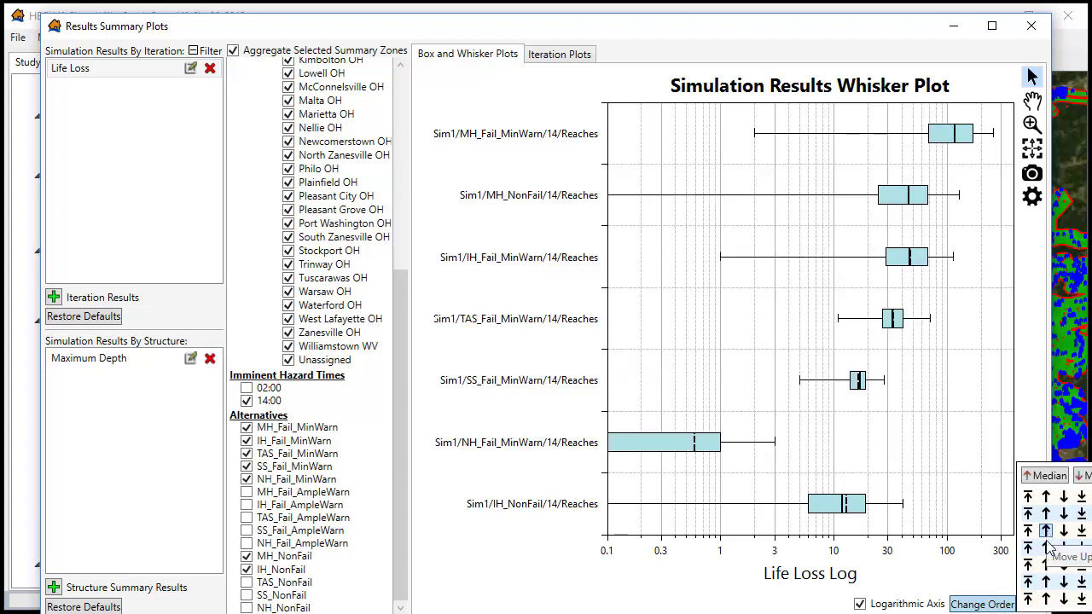
pyautogui.click(1047, 595)
pyautogui.click(1047, 583)
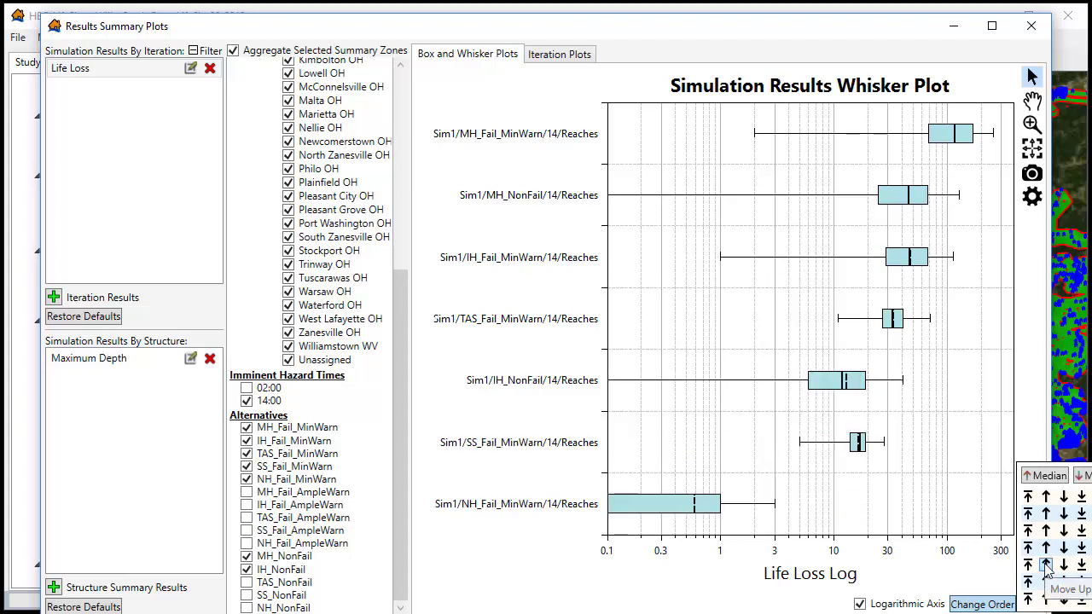
pyautogui.click(1047, 565)
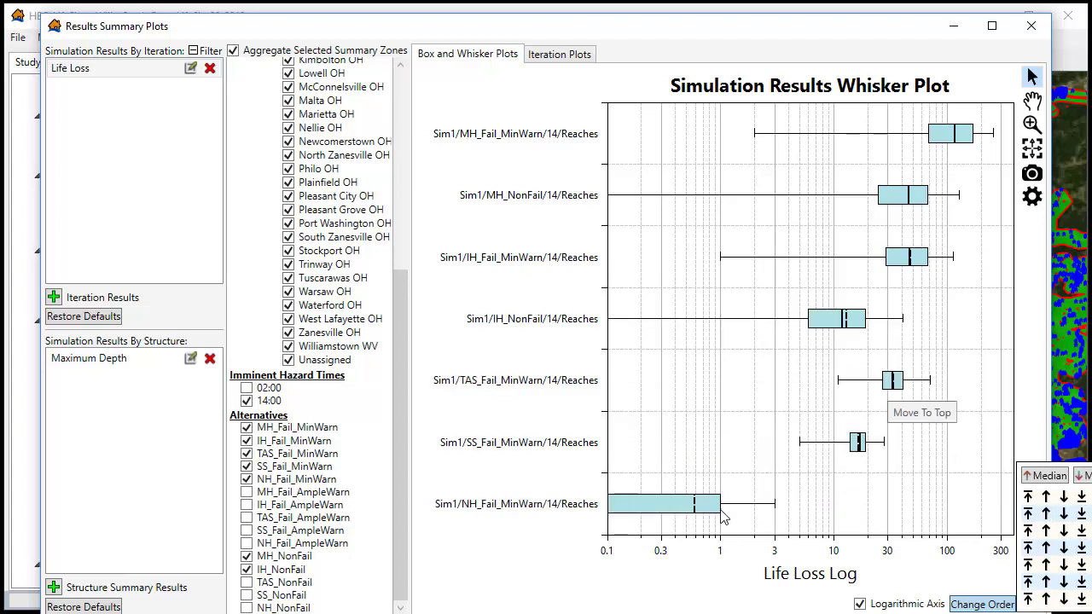
# Open the whisker plot's Plot Properties.
pyautogui.moveTo(981, 200)
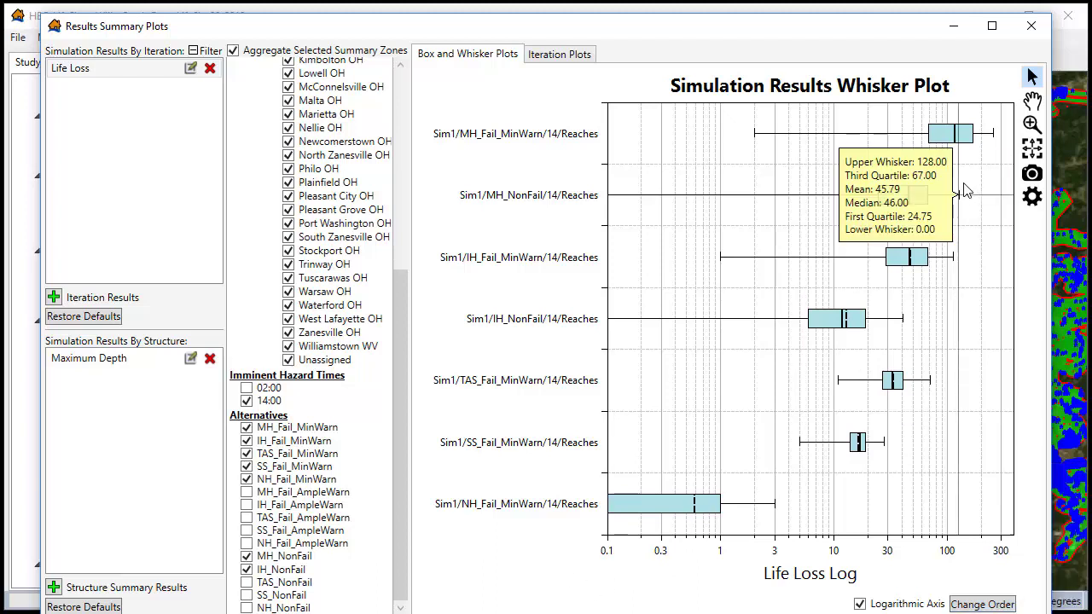
pyautogui.moveTo(960, 139)
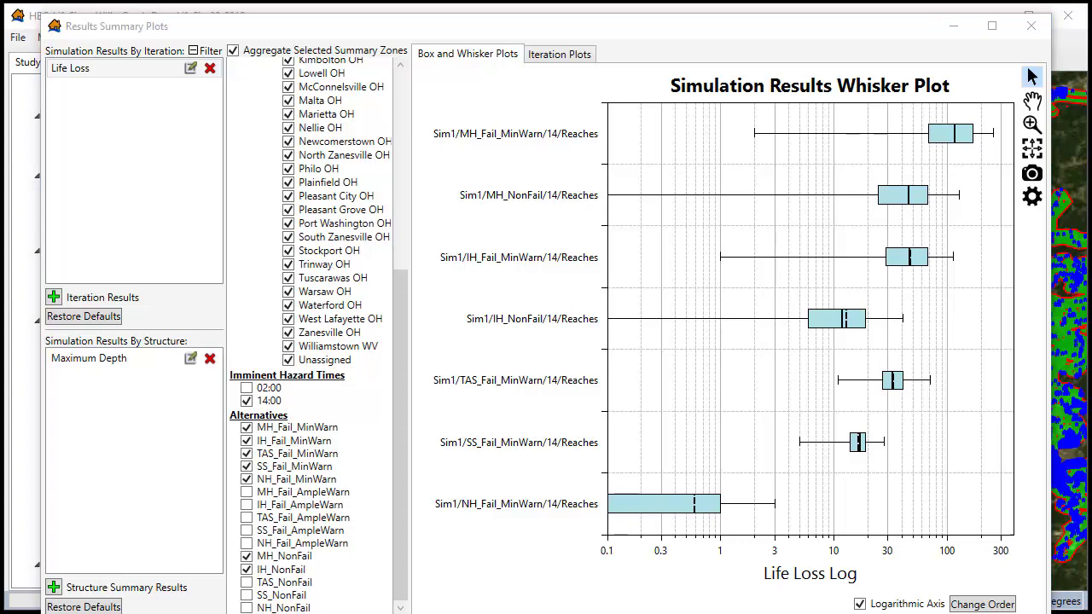
pyautogui.click(1032, 198)
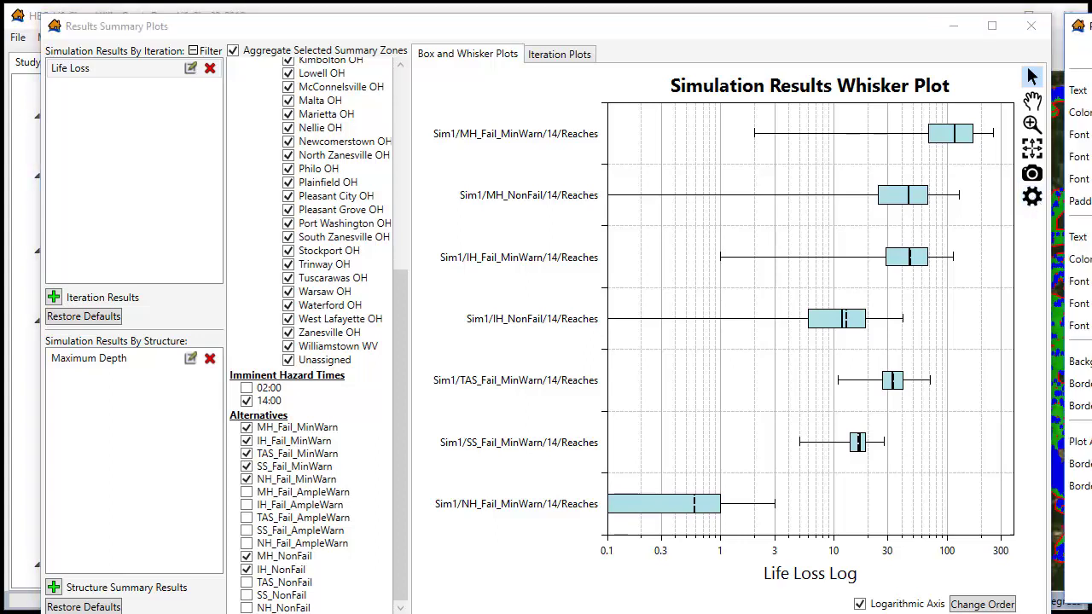
# Bring Plot Properties into view and show the Axes label settings.
pyautogui.moveTo(1087, 27); pyautogui.dragTo(682, 41)
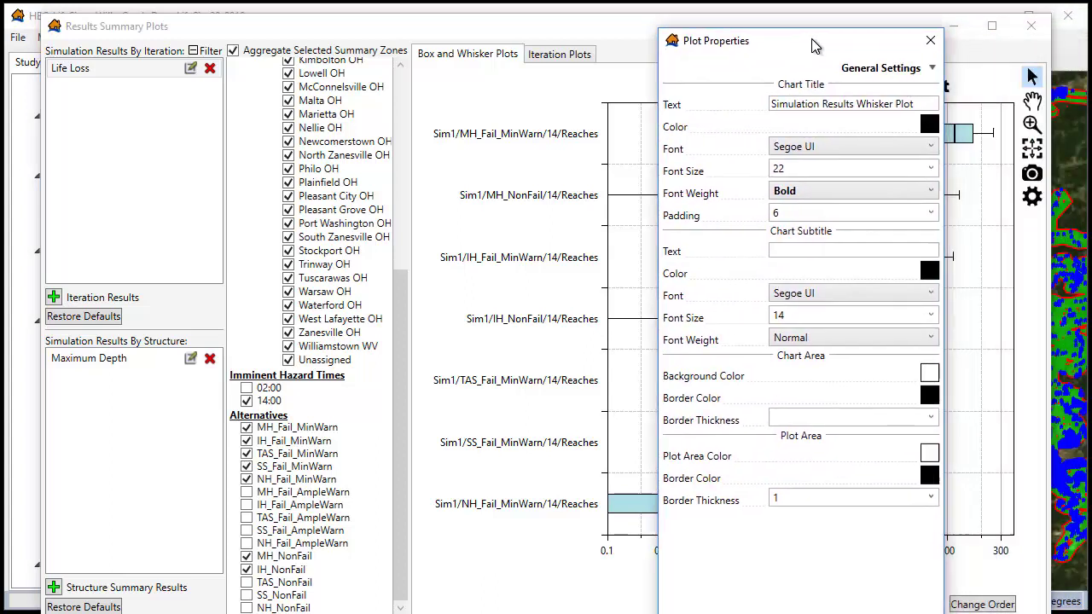
pyautogui.click(901, 75)
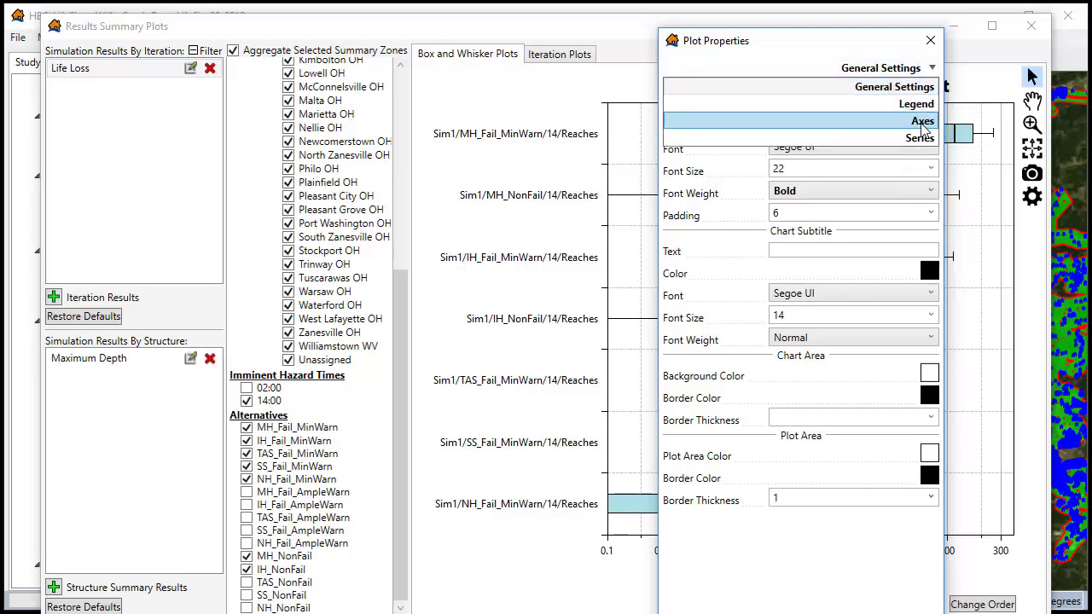
pyautogui.click(924, 124)
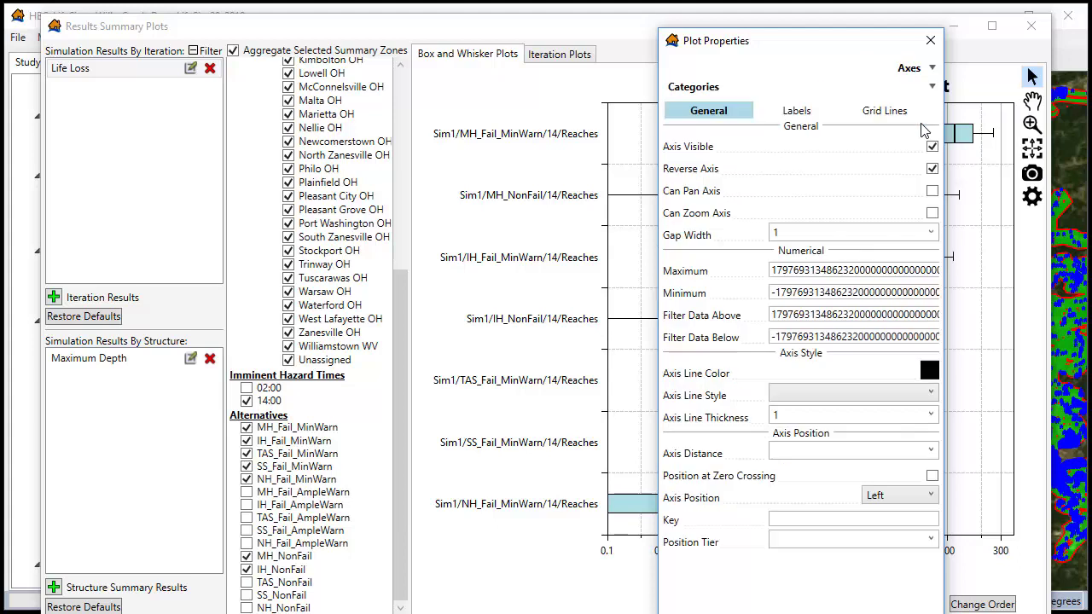
pyautogui.click(799, 112)
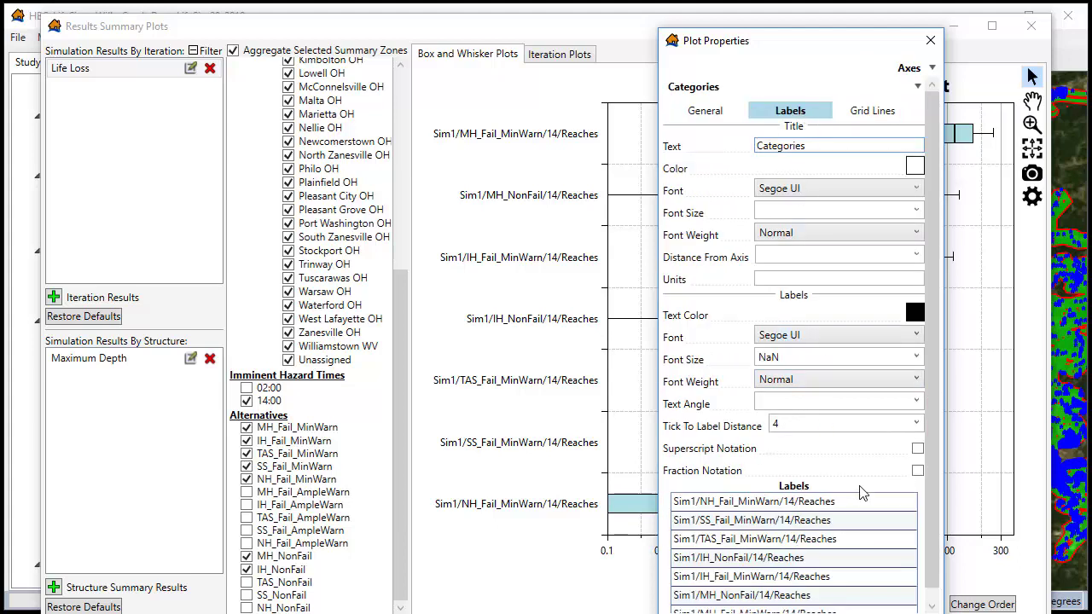
pyautogui.scroll(-1, 938, 517)
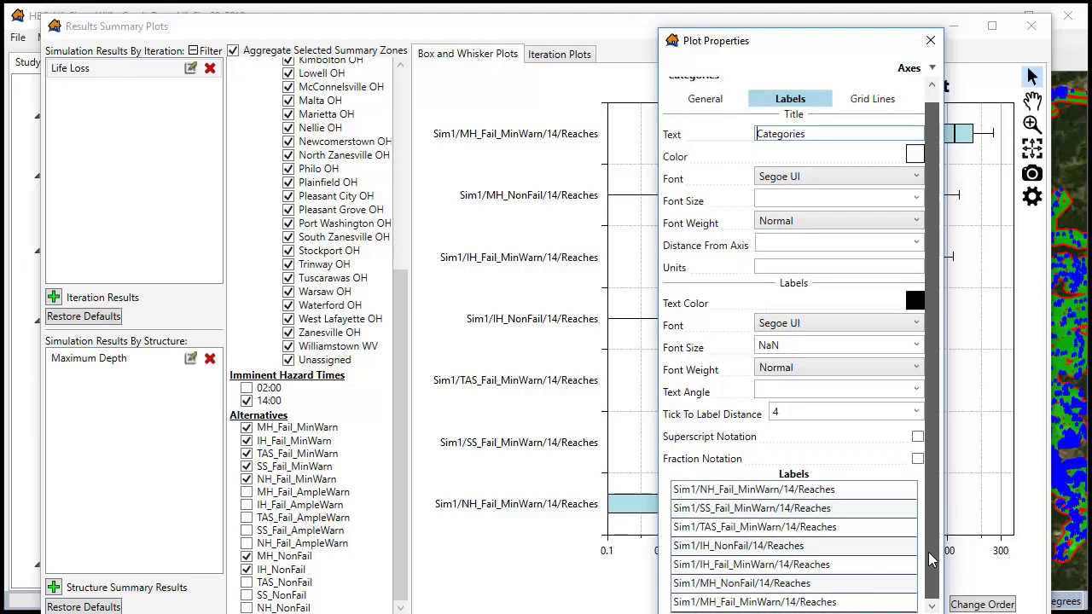
# Strip 'Sim1/' and '/14/Reaches' from the first two category labels, giving SS_Fail_MinWarn second.
pyautogui.click(709, 489)
pyautogui.click(705, 490)
pyautogui.moveTo(702, 490); pyautogui.dragTo(675, 501)
pyautogui.press('BackSpace')
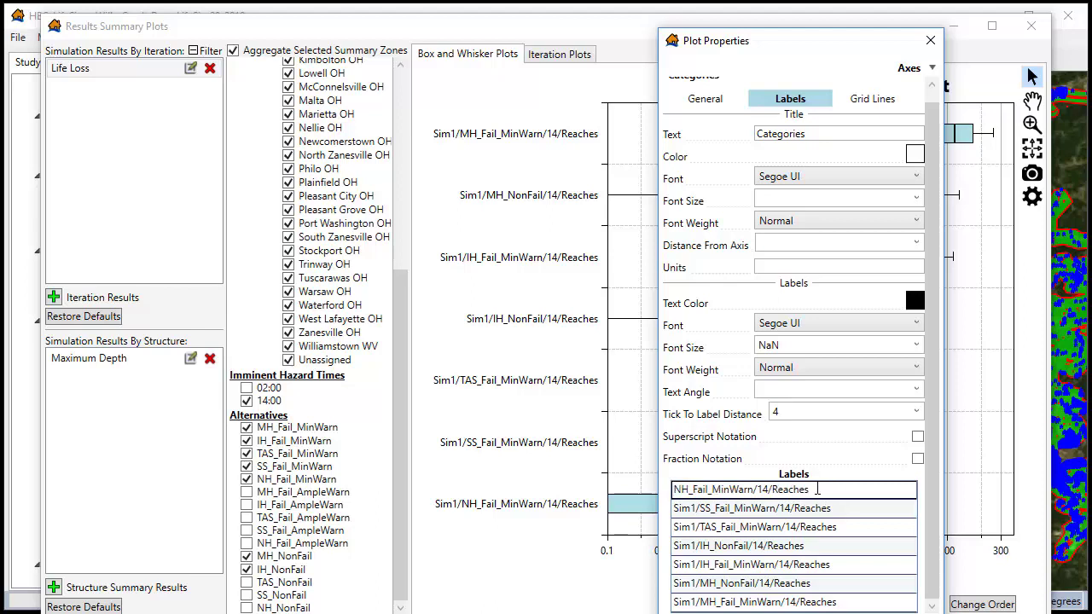
pyautogui.moveTo(817, 490); pyautogui.dragTo(754, 491)
pyautogui.press('BackSpace')
pyautogui.click(701, 512)
pyautogui.click(700, 509)
pyautogui.moveTo(700, 509); pyautogui.dragTo(673, 509)
pyautogui.press('BackSpace')
pyautogui.moveTo(813, 509); pyautogui.dragTo(749, 510)
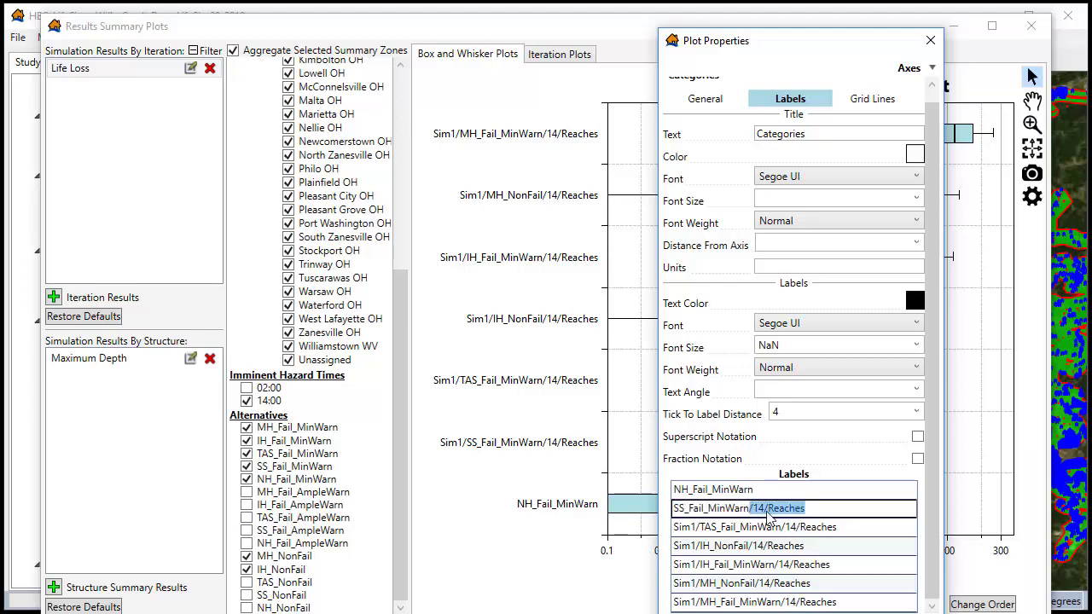
pyautogui.press('BackSpace')
pyautogui.press('Return')
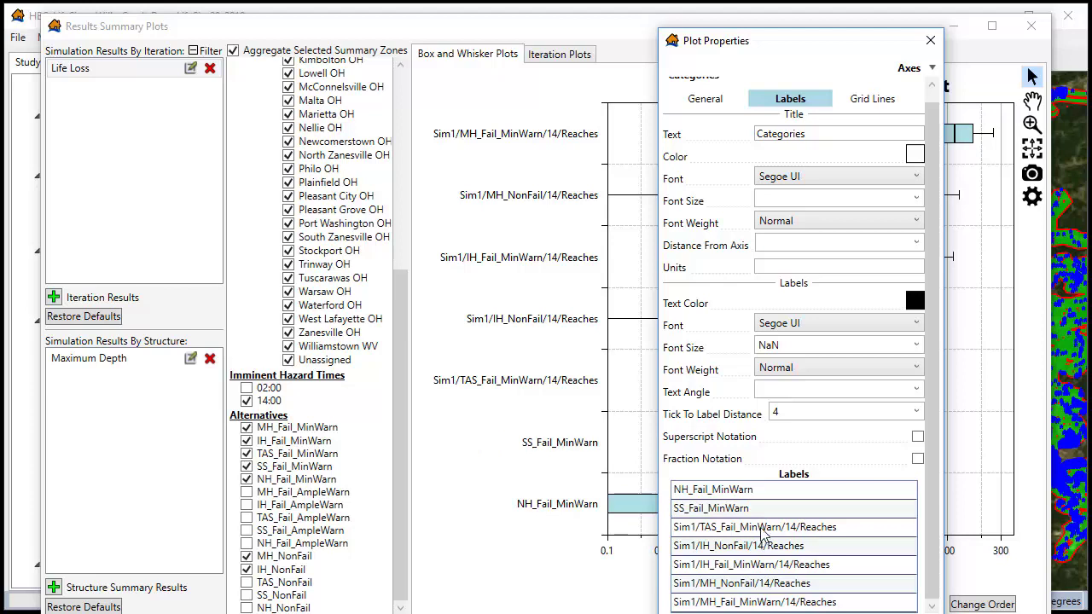
# Shorten the third and last labels to TAS_Fail_MinWarn and MH_Fail_MinWarn, then close Plot Properties.
pyautogui.click(725, 529)
pyautogui.click(704, 527)
pyautogui.moveTo(699, 528); pyautogui.dragTo(675, 528)
pyautogui.press('BackSpace')
pyautogui.moveTo(829, 527); pyautogui.dragTo(766, 527)
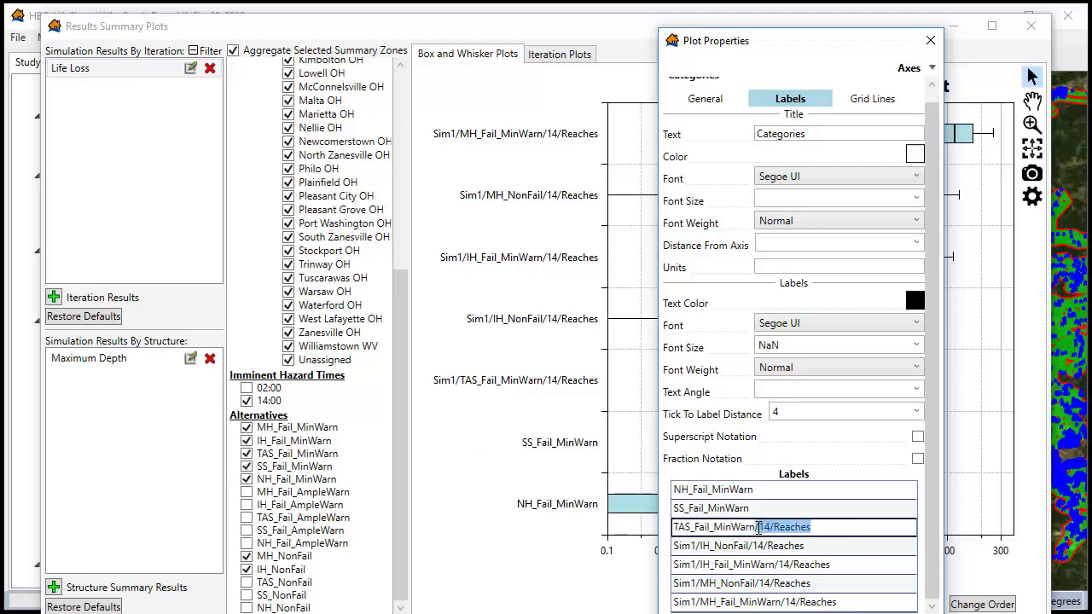
pyautogui.press('BackSpace')
pyautogui.press('Return')
pyautogui.click(705, 602)
pyautogui.click(704, 604)
pyautogui.moveTo(700, 603); pyautogui.dragTo(664, 606)
pyautogui.press('BackSpace')
pyautogui.moveTo(826, 604); pyautogui.dragTo(762, 605)
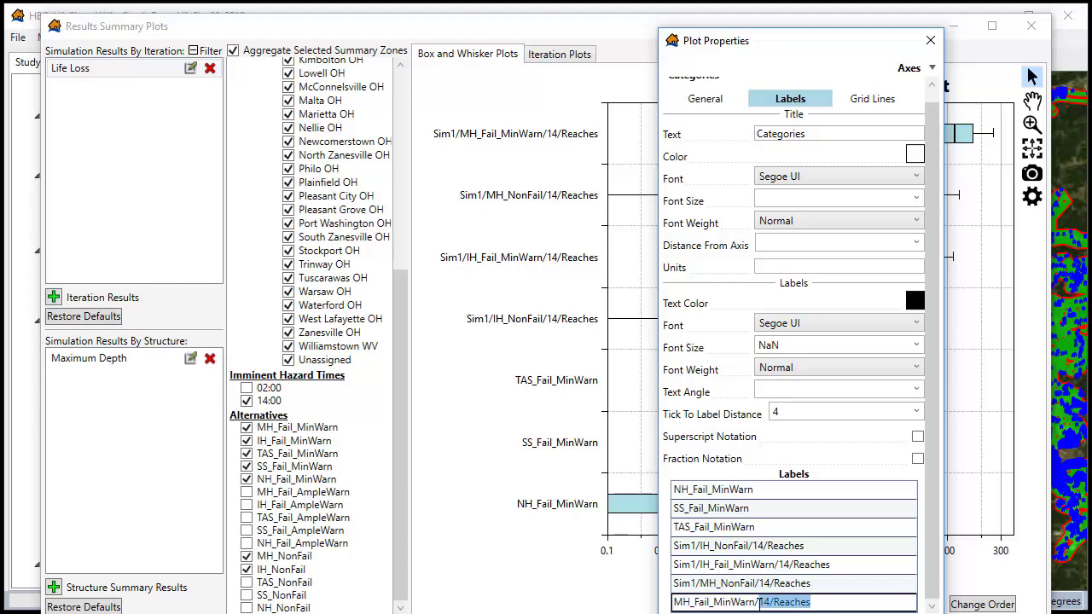
pyautogui.press('BackSpace')
pyautogui.press('BackSpace')
pyautogui.press('Return')
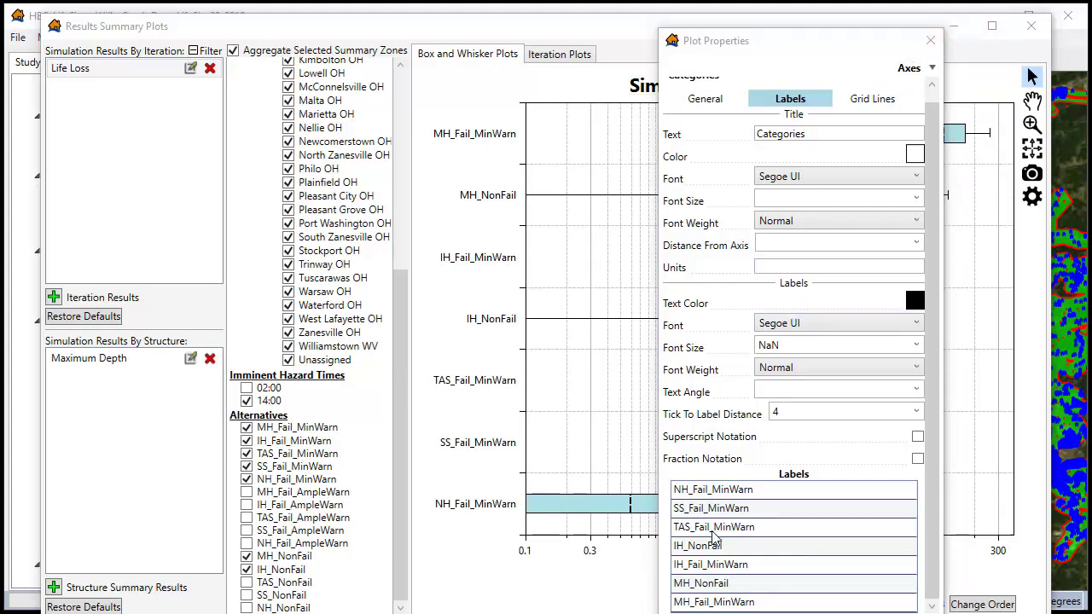
pyautogui.click(931, 42)
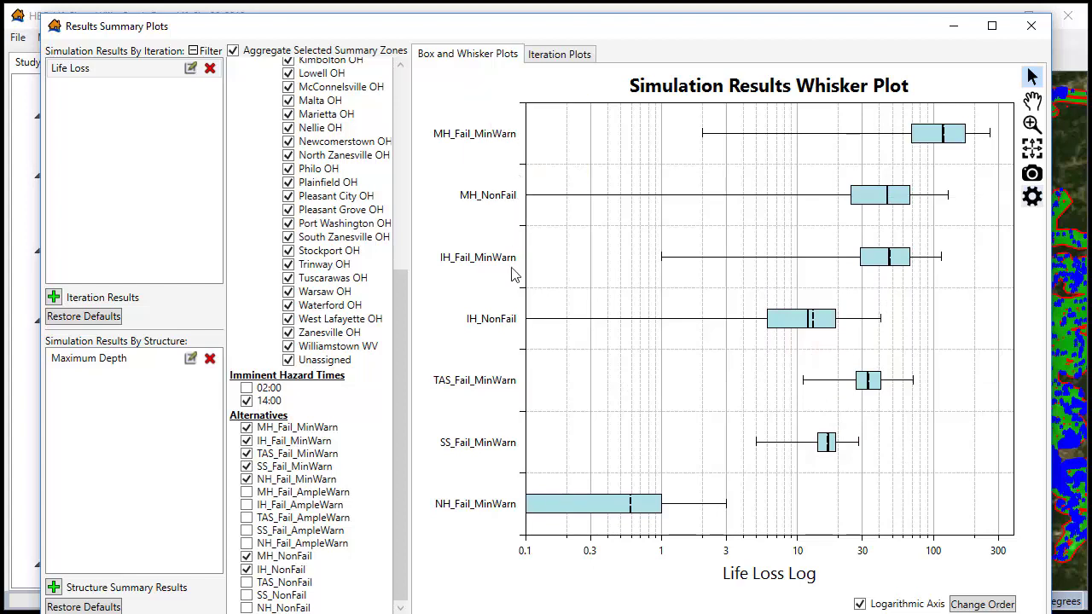
pyautogui.moveTo(531, 333)
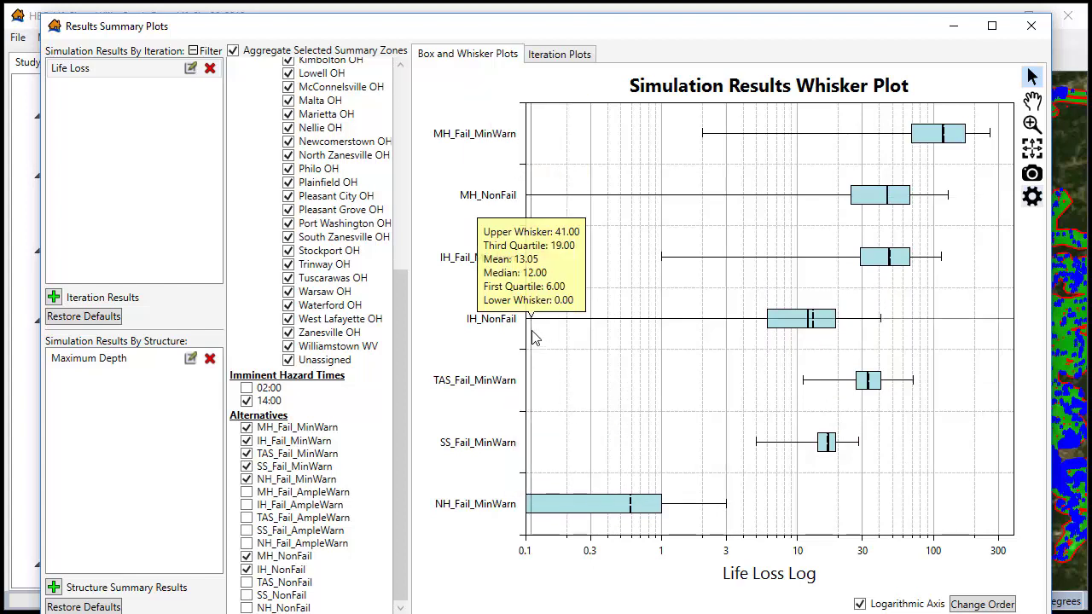
# Close the results summary plots and open the results maps for Sim1.
pyautogui.click(1040, 30)
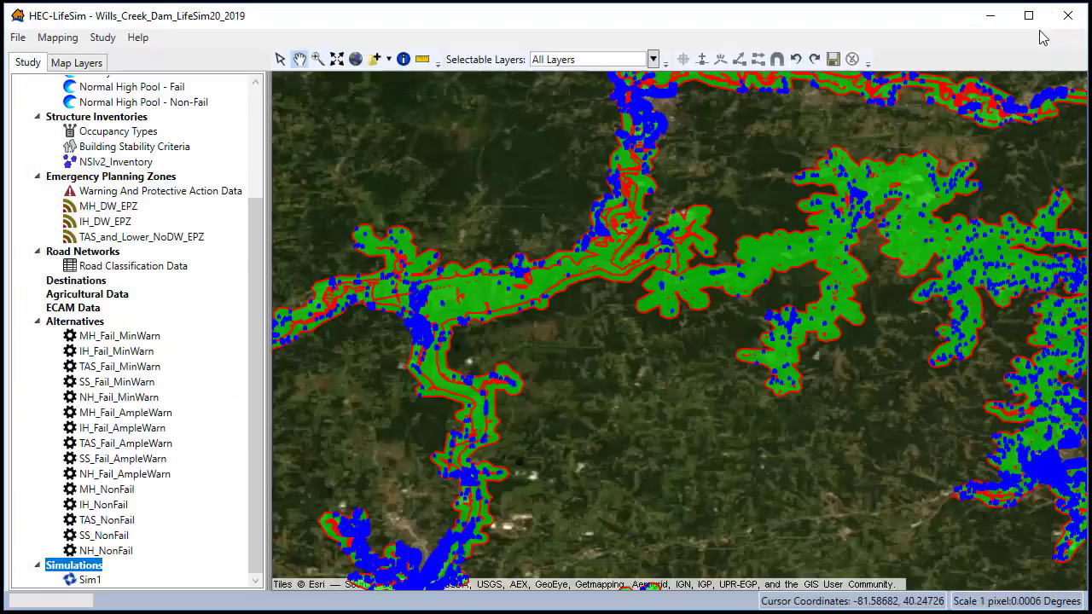
pyautogui.click(88, 581)
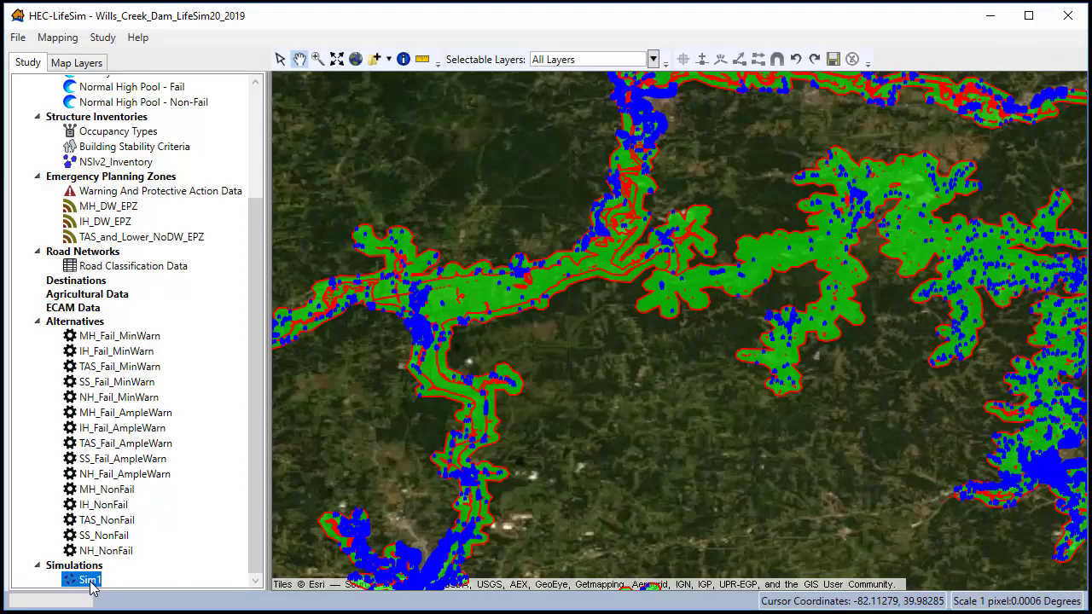
pyautogui.rightClick(94, 583)
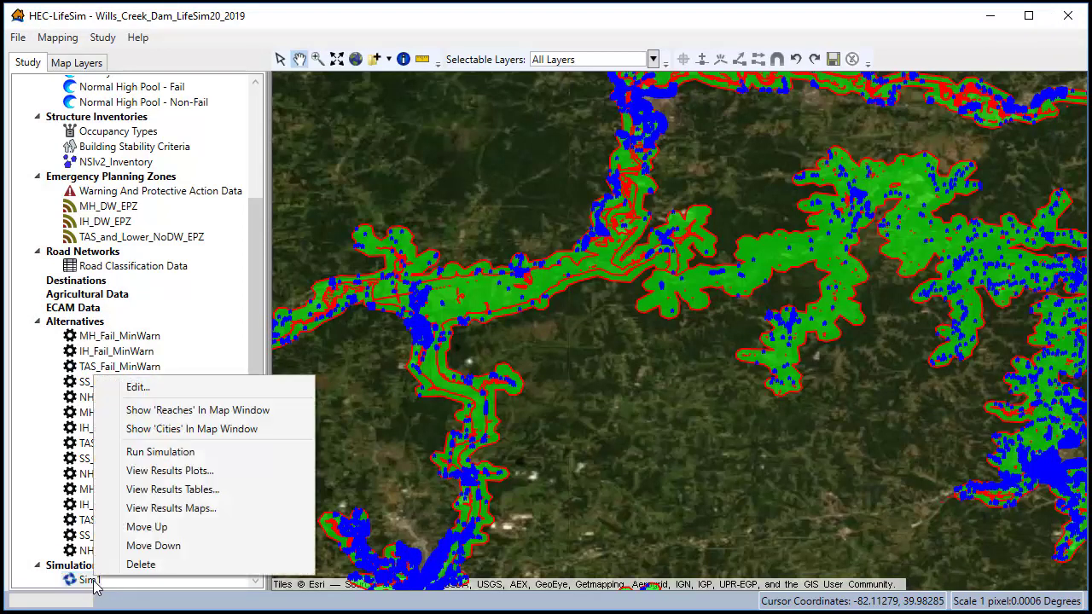
pyautogui.click(178, 510)
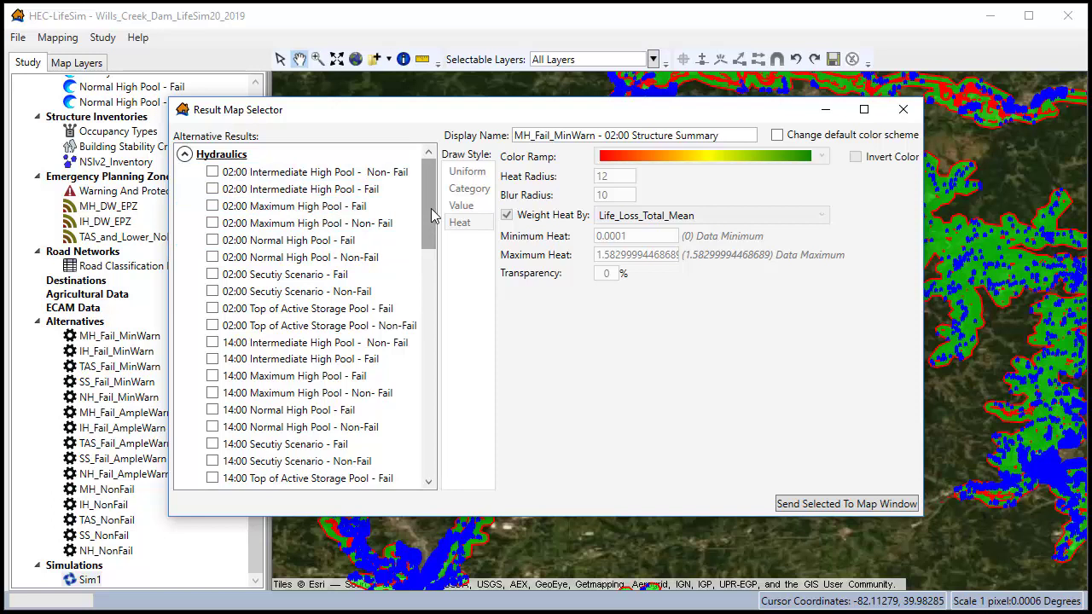
# Check 14:00 Structure Summary under MH_Fail_MinWarn and NH_NonFail and send both to the map.
pyautogui.moveTo(434, 220); pyautogui.dragTo(432, 279)
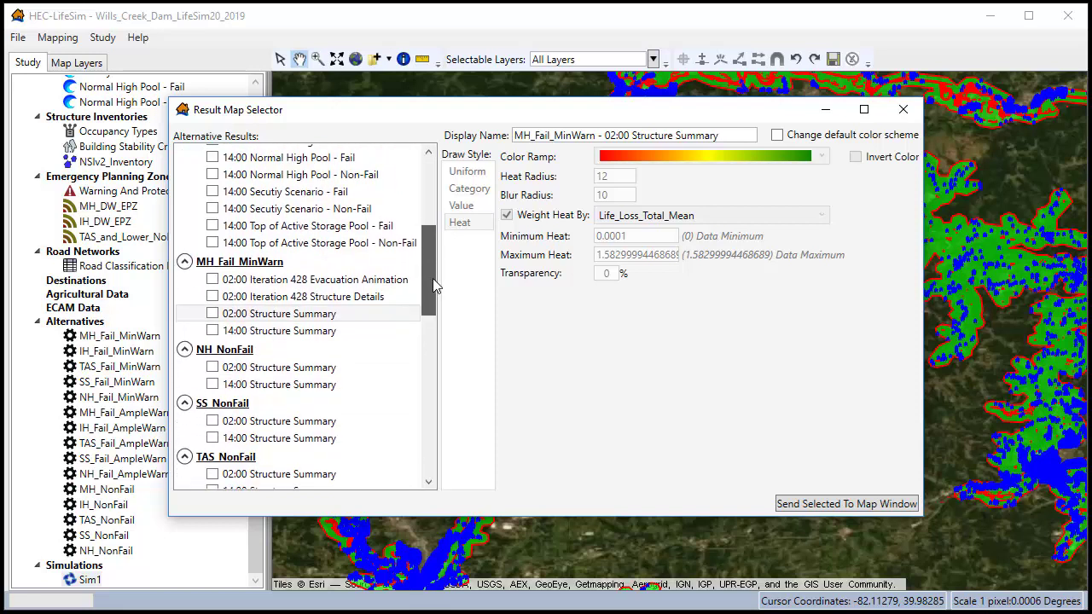
pyautogui.moveTo(433, 279); pyautogui.dragTo(433, 284)
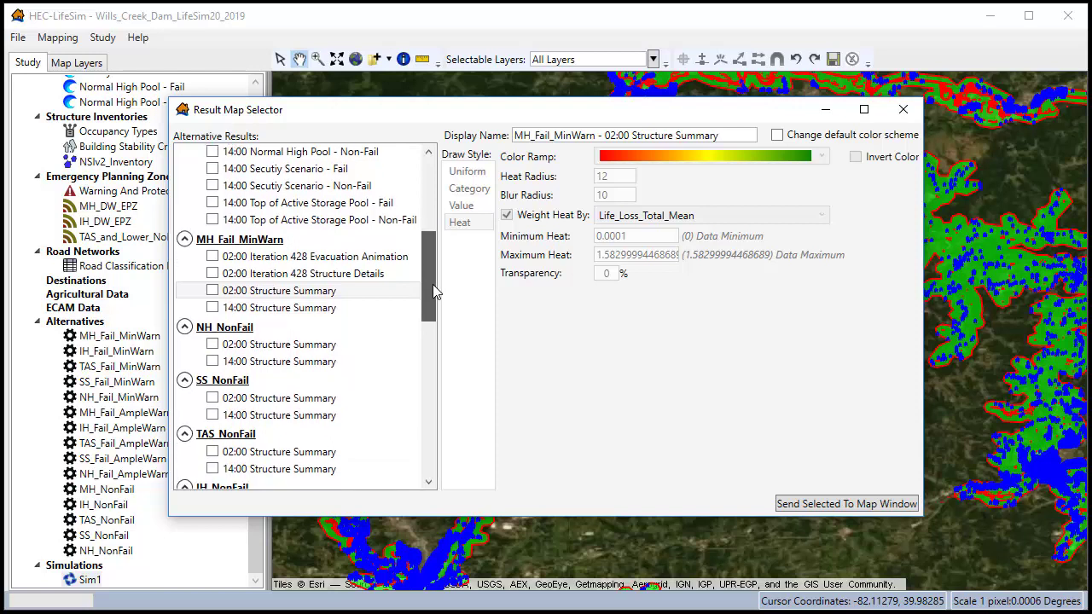
pyautogui.click(330, 259)
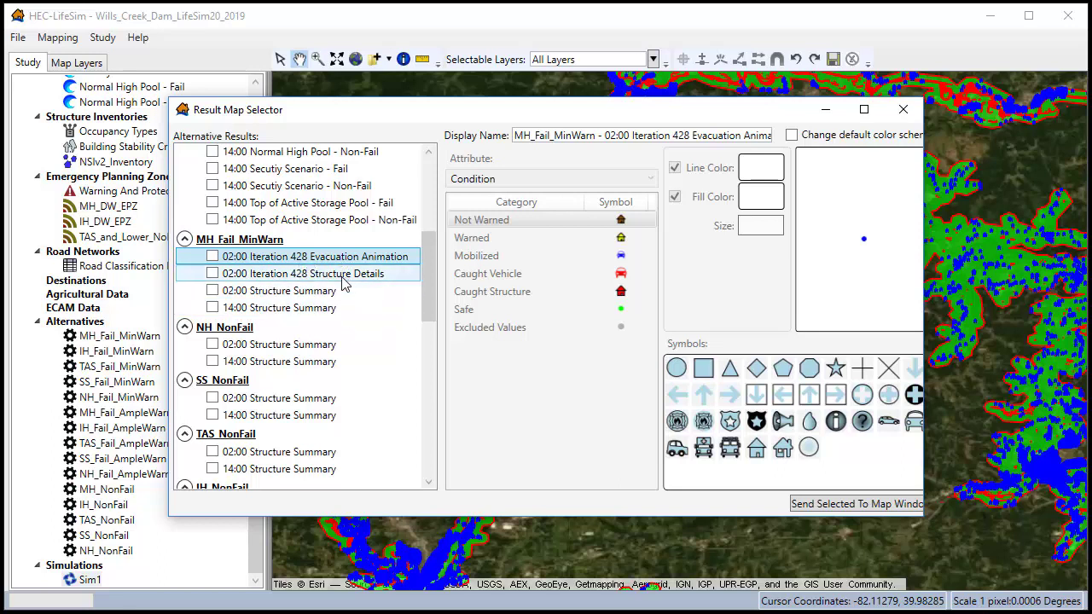
pyautogui.scroll(-1, 294, 316)
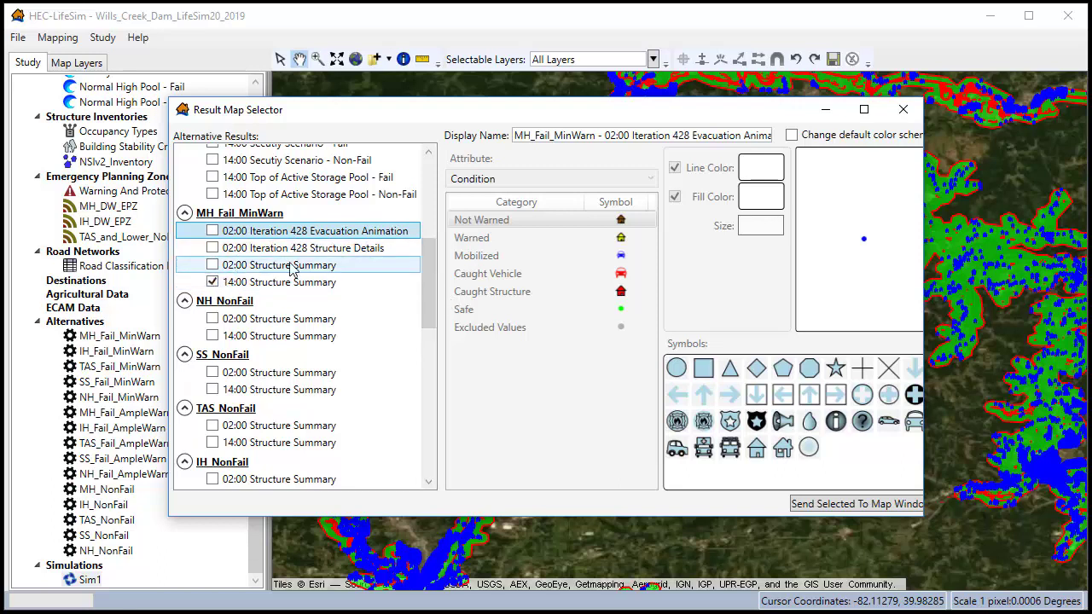
pyautogui.moveTo(427, 285)
pyautogui.mouseDown()
pyautogui.moveTo(435, 361)
pyautogui.moveTo(448, 373)
pyautogui.moveTo(432, 427)
pyautogui.moveTo(433, 301)
pyautogui.mouseUp()
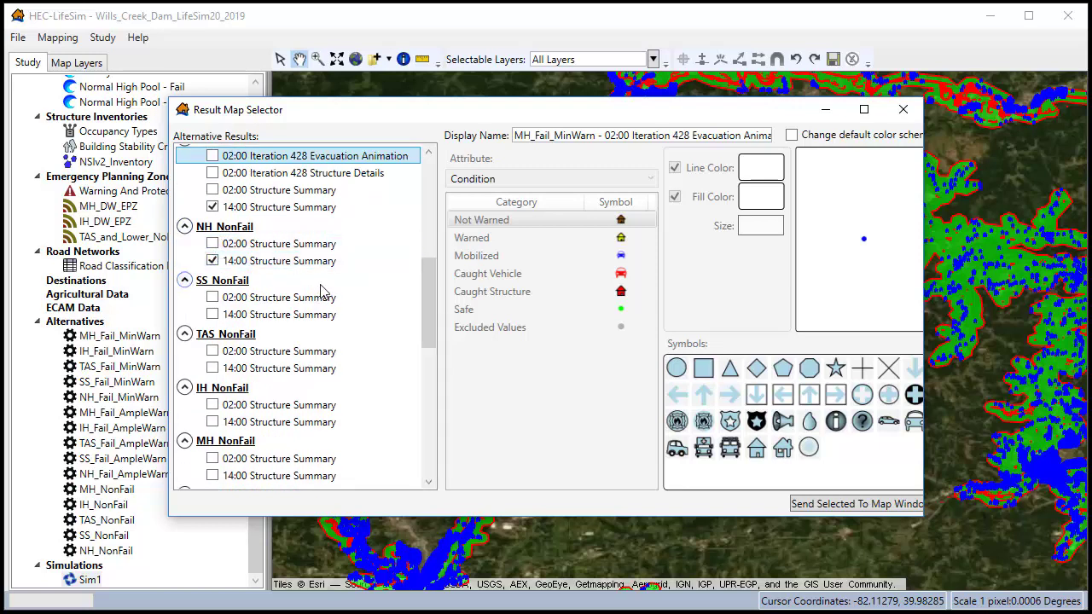
pyautogui.click(857, 505)
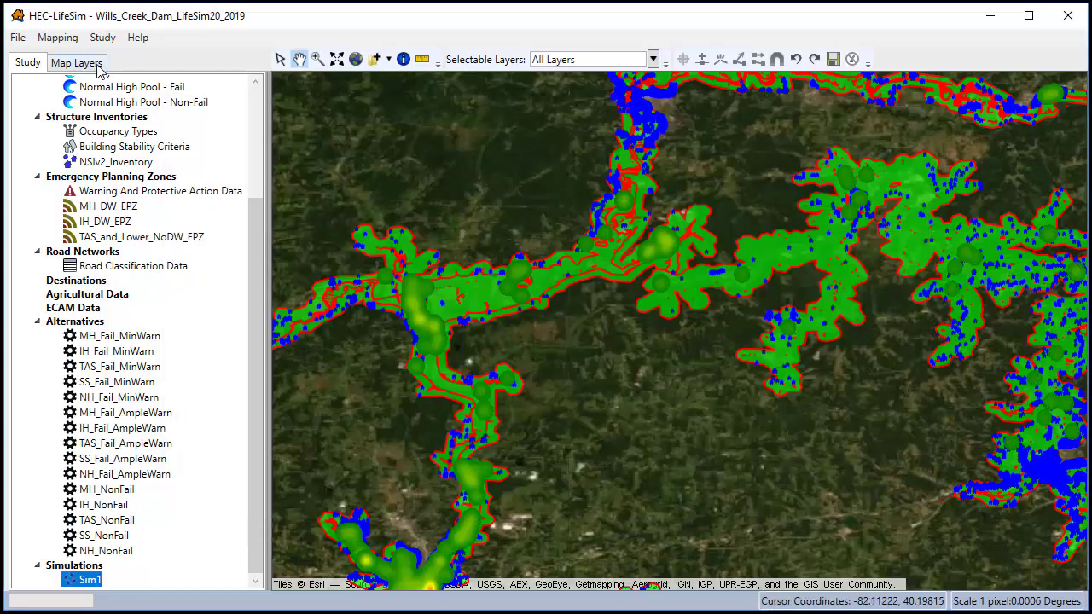
# Uncheck MH_DW_EPZ and the MH_Fail_MinWarn 14:00 Structure Summary layer, then select the NH_NonFail layer.
pyautogui.click(97, 65)
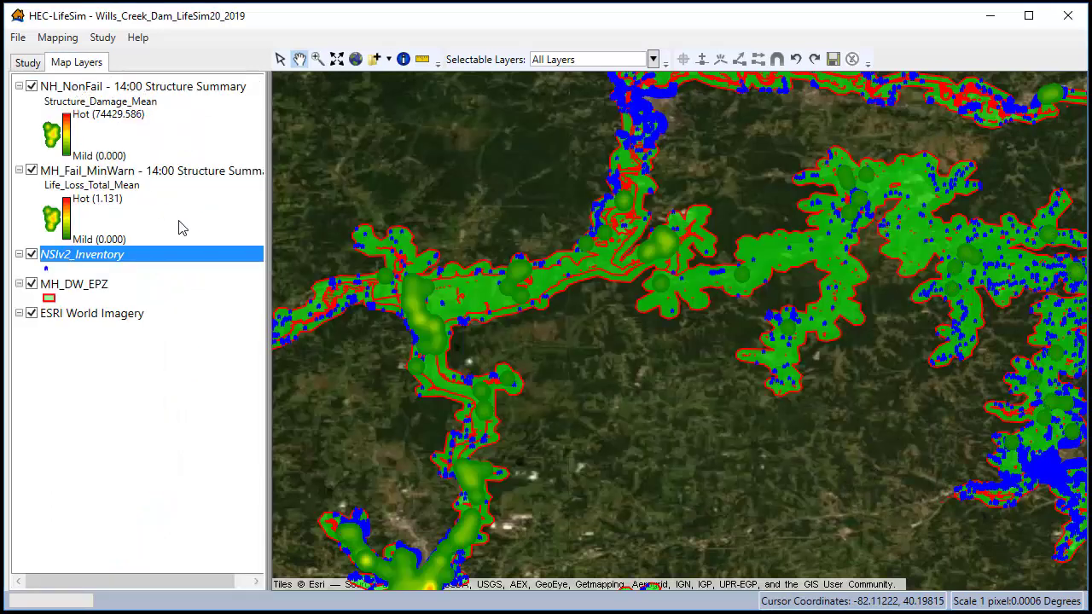
pyautogui.click(31, 284)
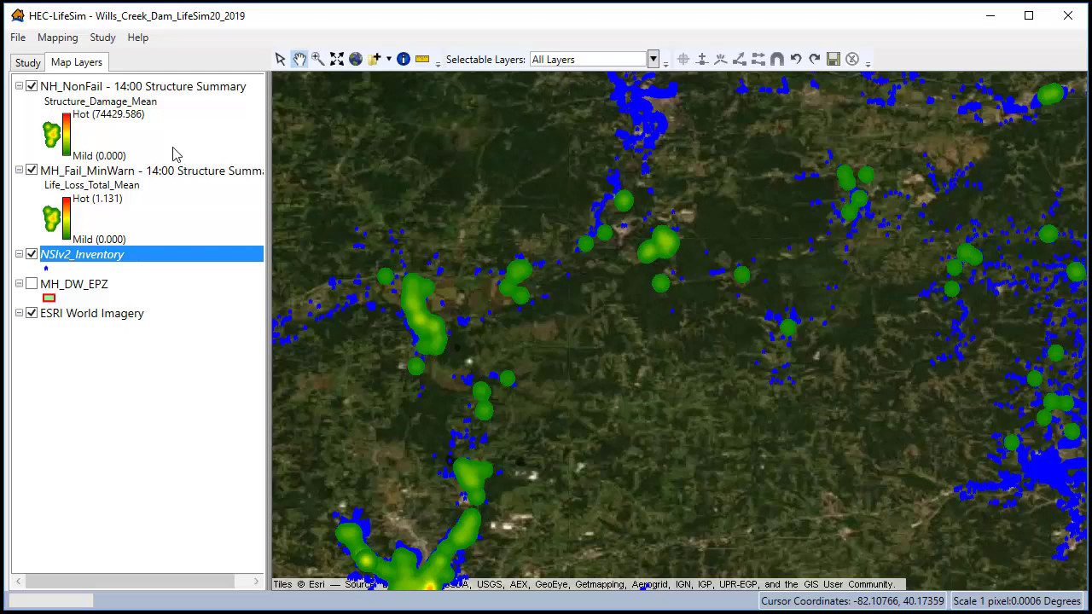
pyautogui.click(32, 171)
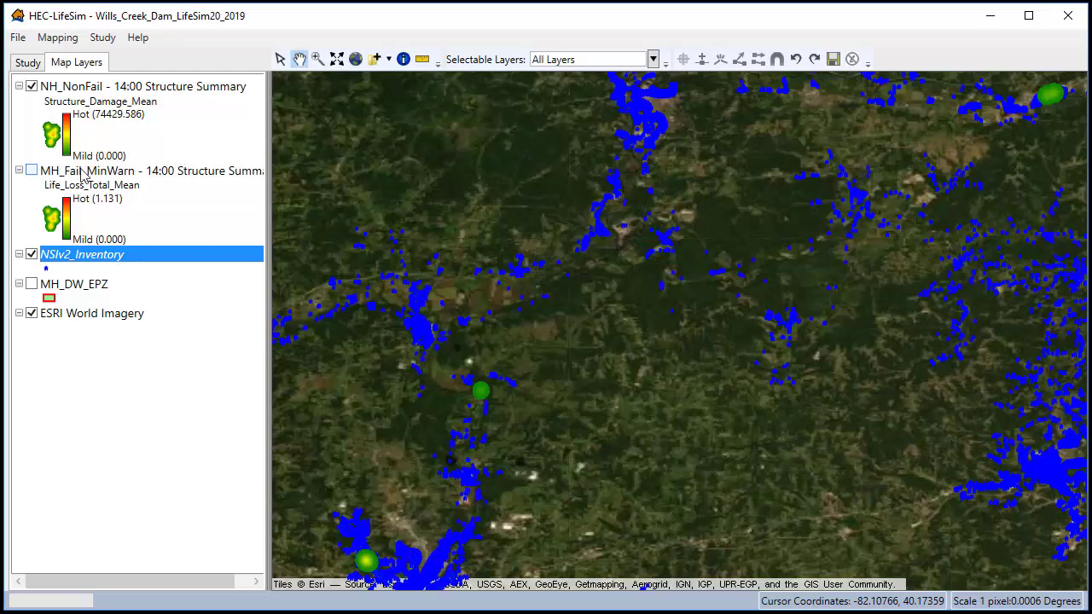
pyautogui.click(121, 89)
# Set the NH_NonFail layer properties to draw by value using the Max_Depth attribute.
pyautogui.rightClick(140, 88)
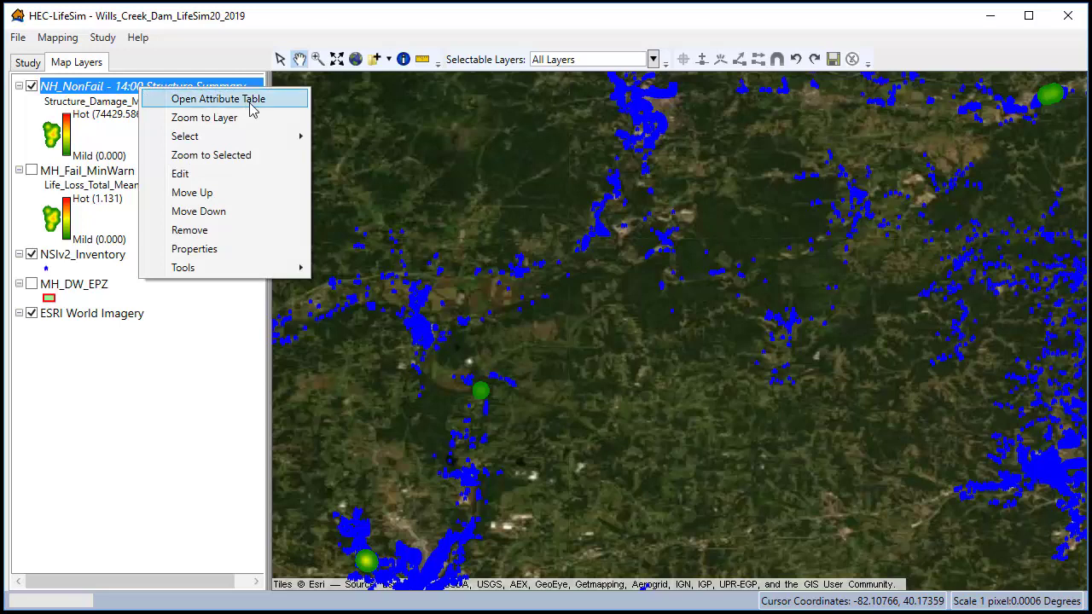
pyautogui.click(220, 253)
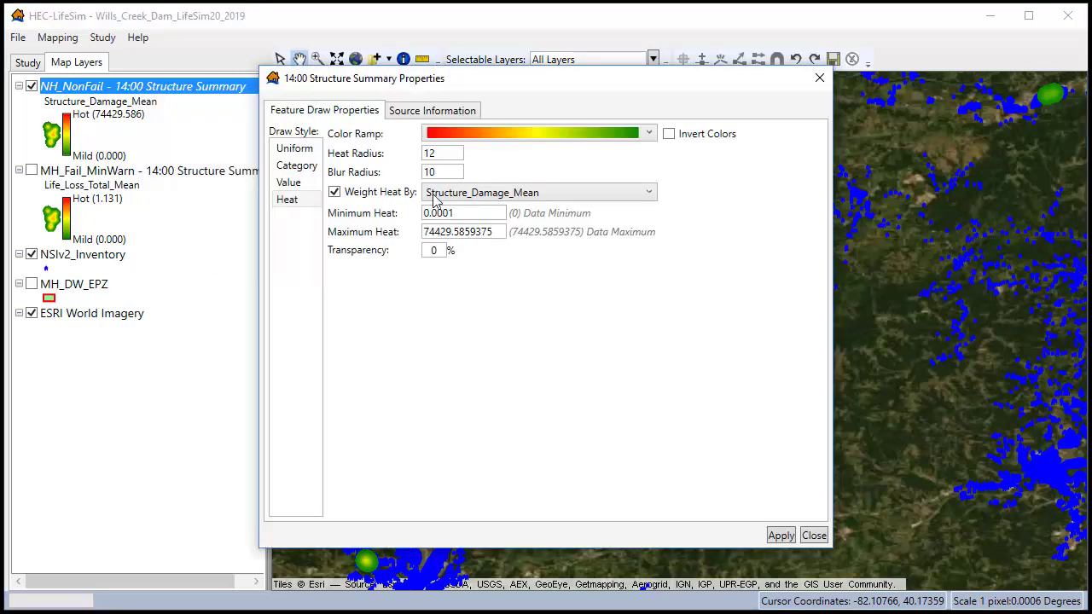
pyautogui.click(305, 185)
pyautogui.click(509, 158)
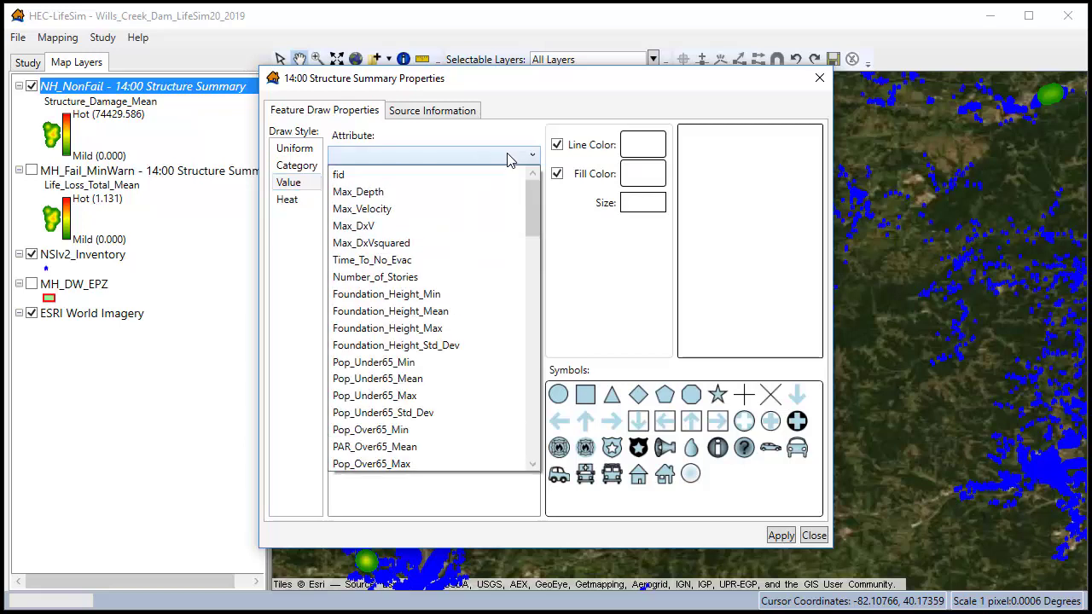
pyautogui.moveTo(532, 202)
pyautogui.mouseDown()
pyautogui.moveTo(538, 256)
pyautogui.moveTo(537, 201)
pyautogui.mouseUp()
pyautogui.click(401, 193)
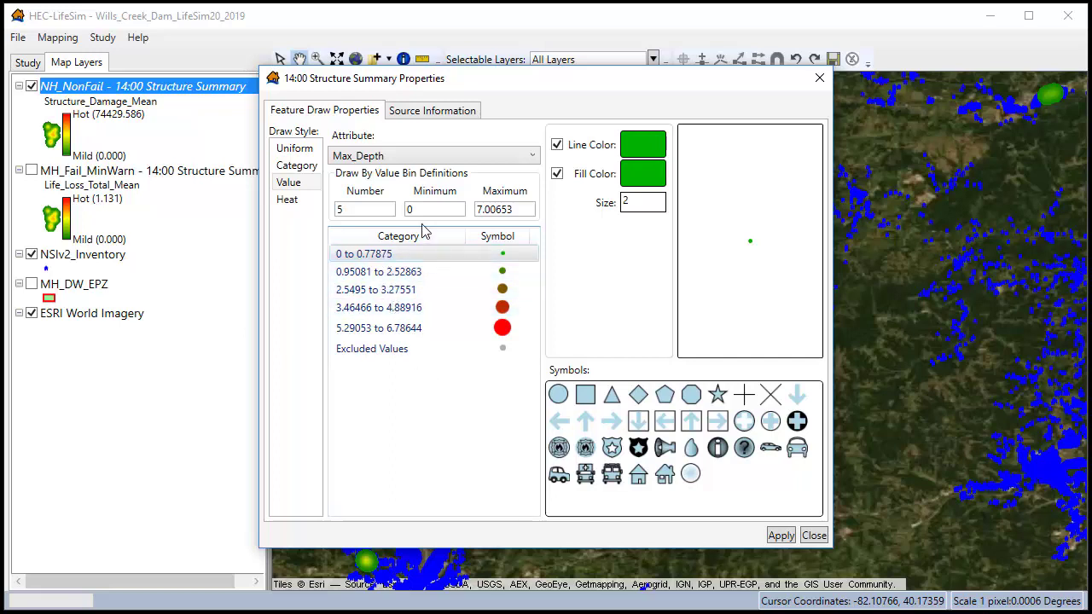
# Remove the lowest depth bin's fill and outline colours and set its limit to .01.
pyautogui.click(508, 259)
pyautogui.click(558, 175)
pyautogui.click(557, 145)
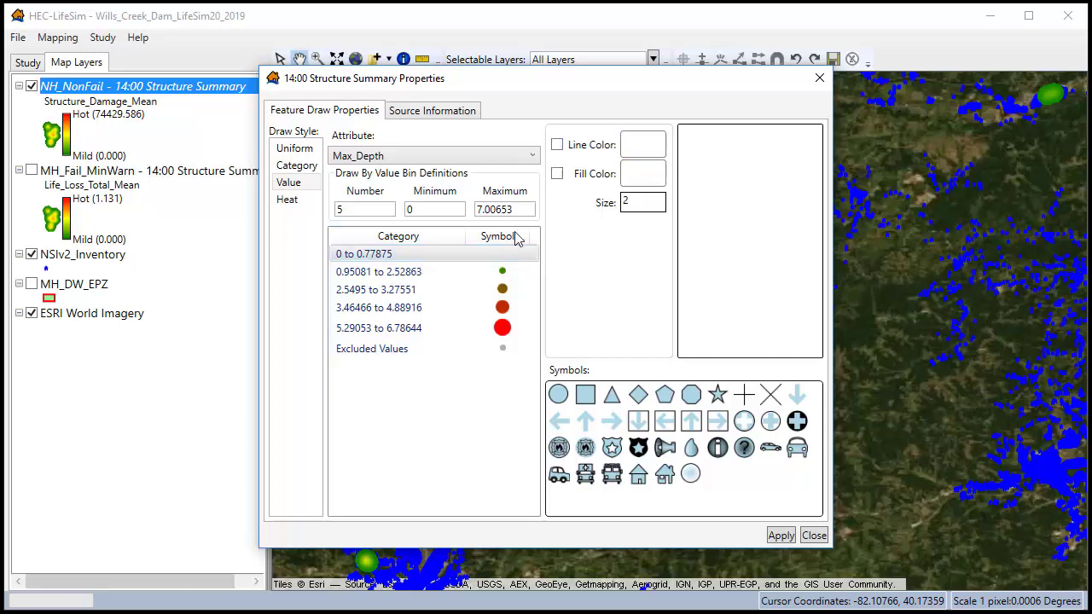
pyautogui.doubleClick(383, 259)
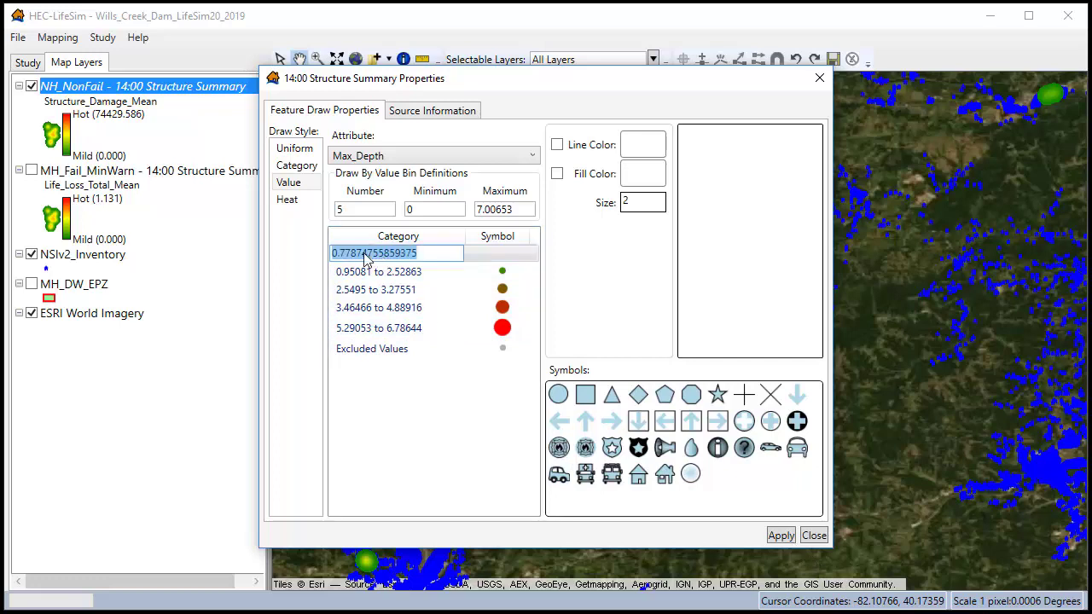
pyautogui.press('BackSpace')
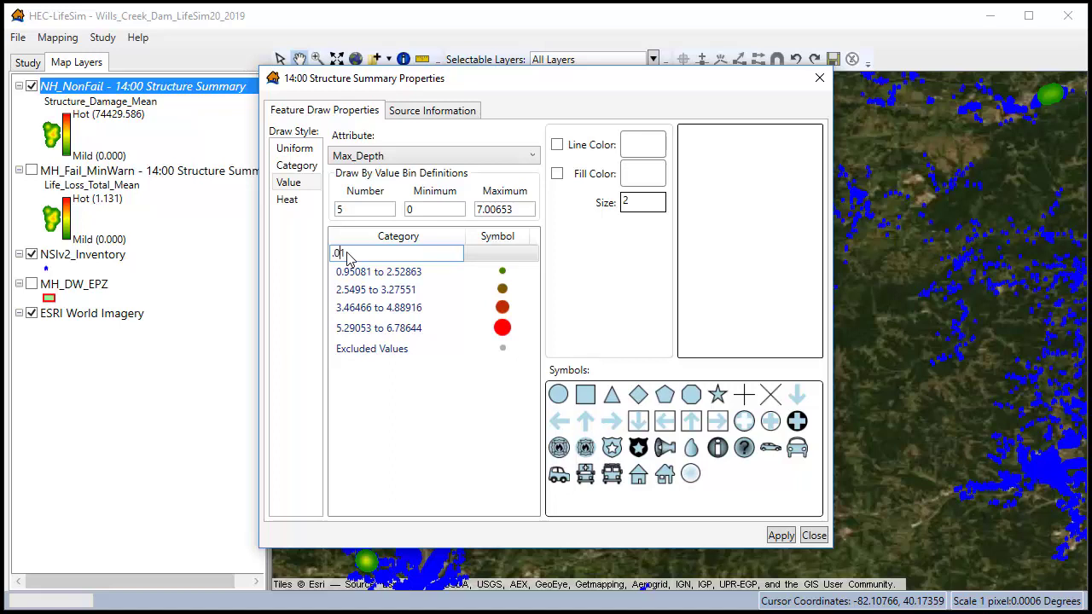
pyautogui.write('.01')
pyautogui.press('Return')
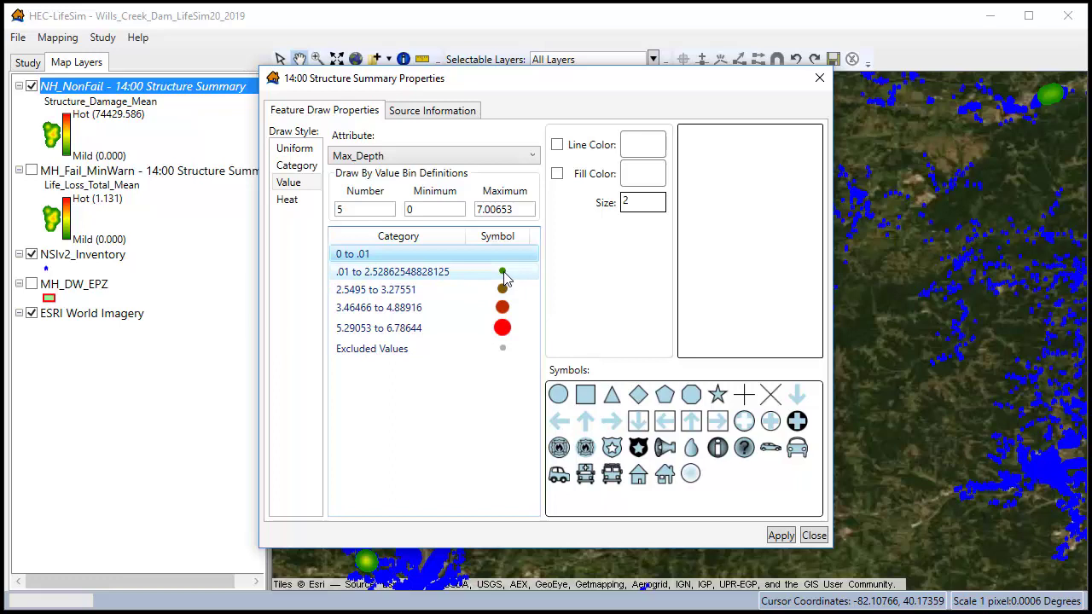
# Regenerate the depth classes as 2 bins, first break .01, with no colour for 0 to .01.
pyautogui.click(365, 210)
pyautogui.doubleClick(352, 211)
pyautogui.write('2')
pyautogui.press('Return')
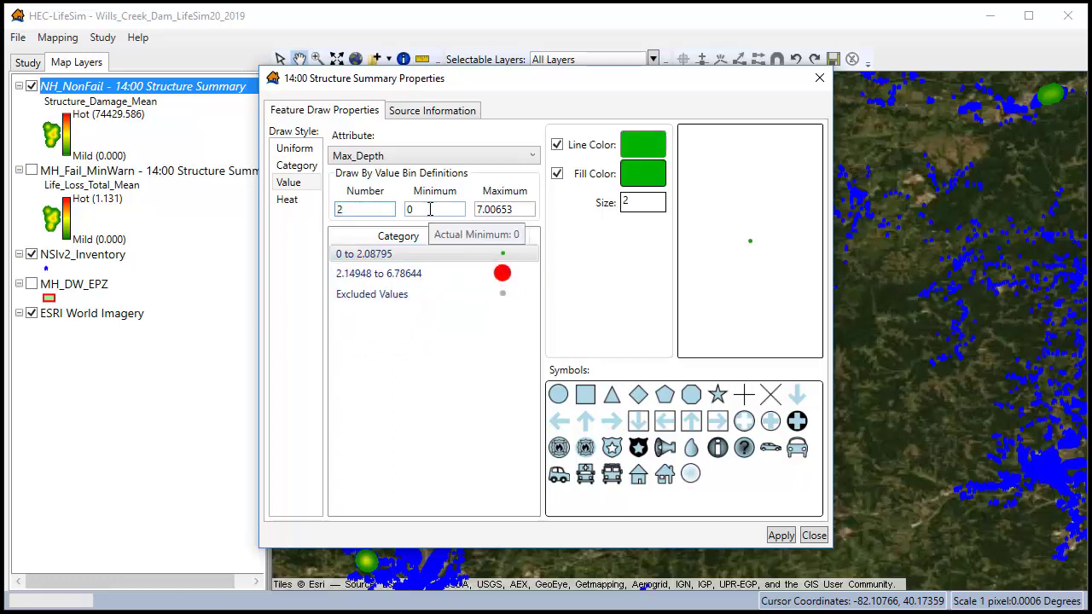
pyautogui.click(380, 256)
pyautogui.press('BackSpace')
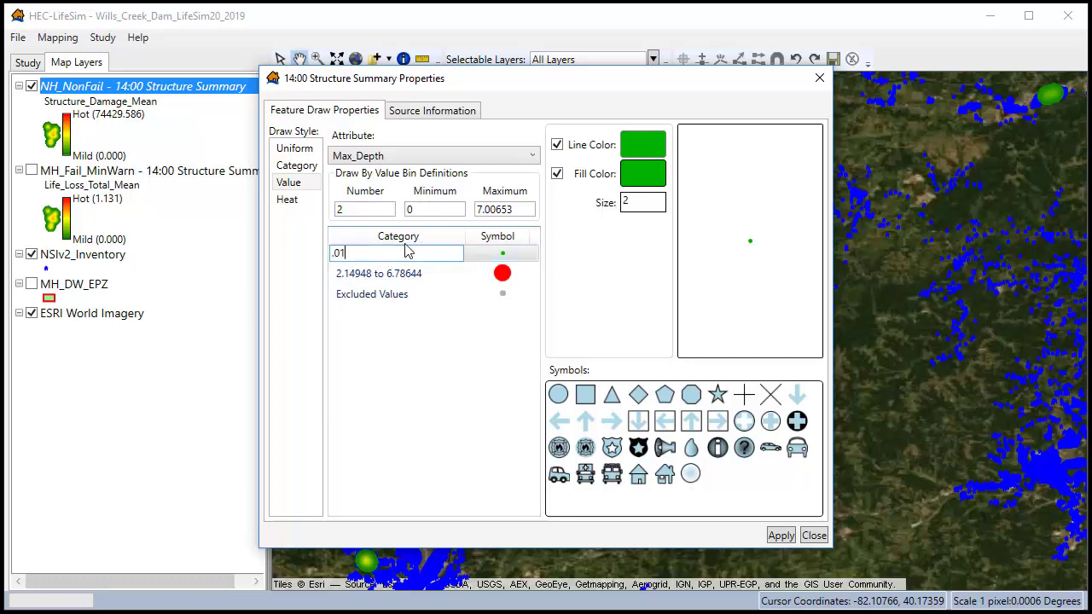
pyautogui.press('Return')
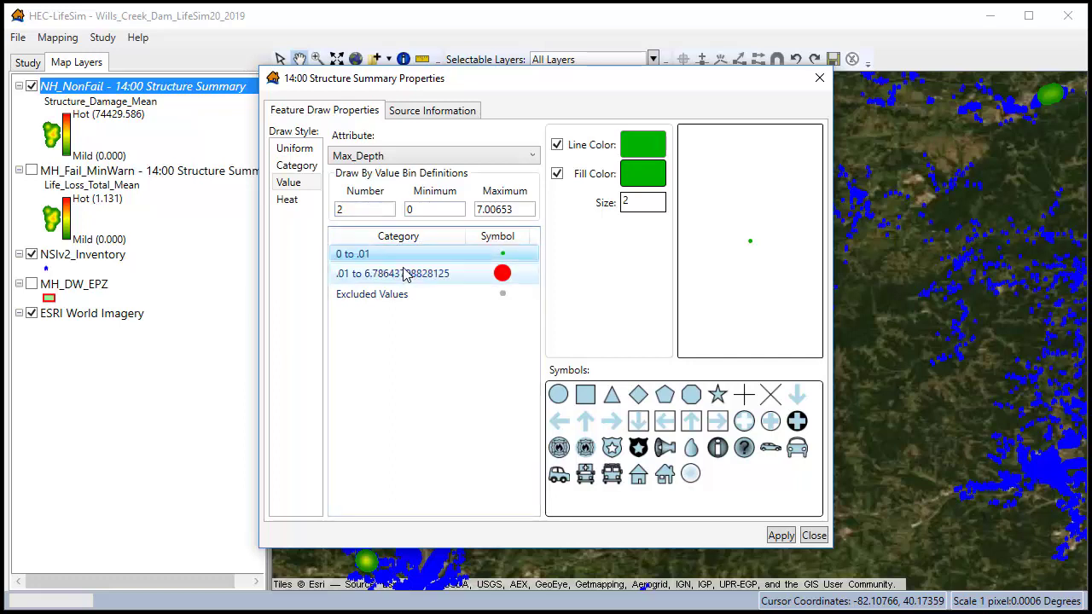
pyautogui.click(557, 147)
pyautogui.click(556, 174)
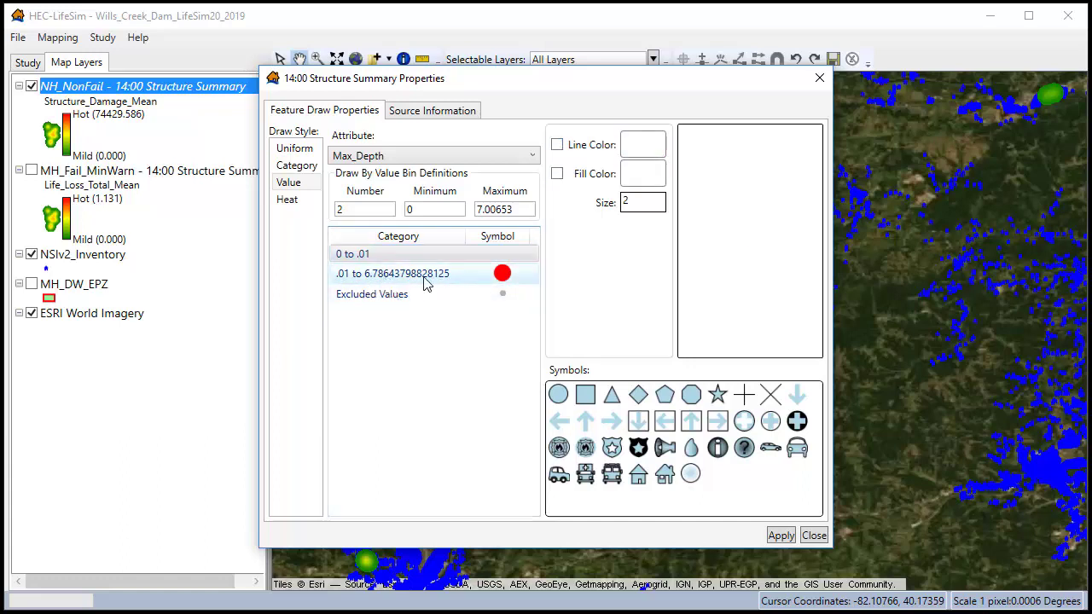
# Turn off the Excluded Values colours and apply the Max_Depth symbology to the map.
pyautogui.click(495, 293)
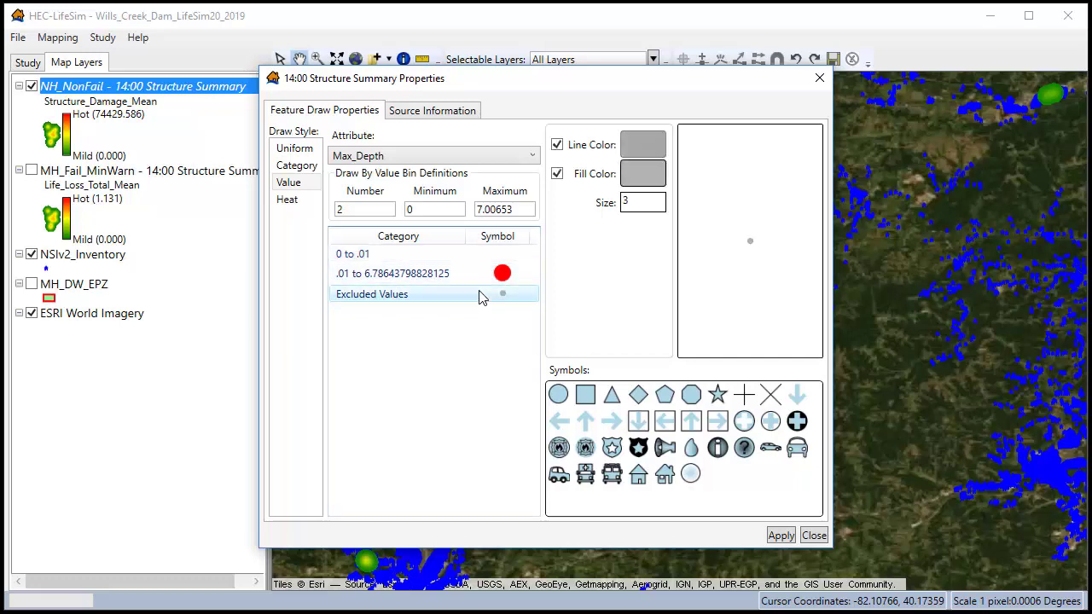
pyautogui.click(557, 146)
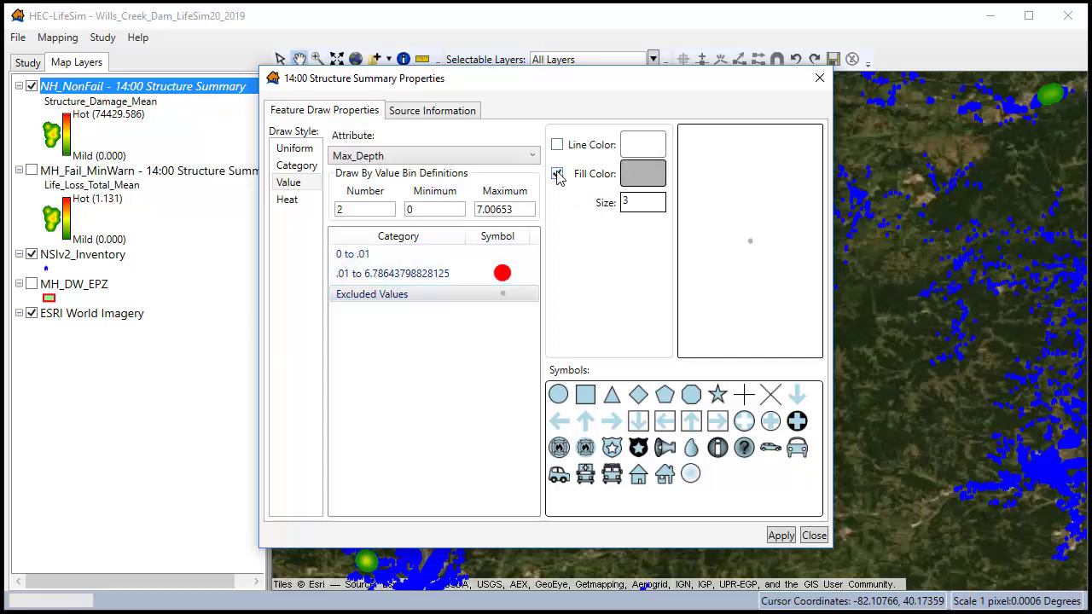
pyautogui.click(558, 173)
pyautogui.click(779, 536)
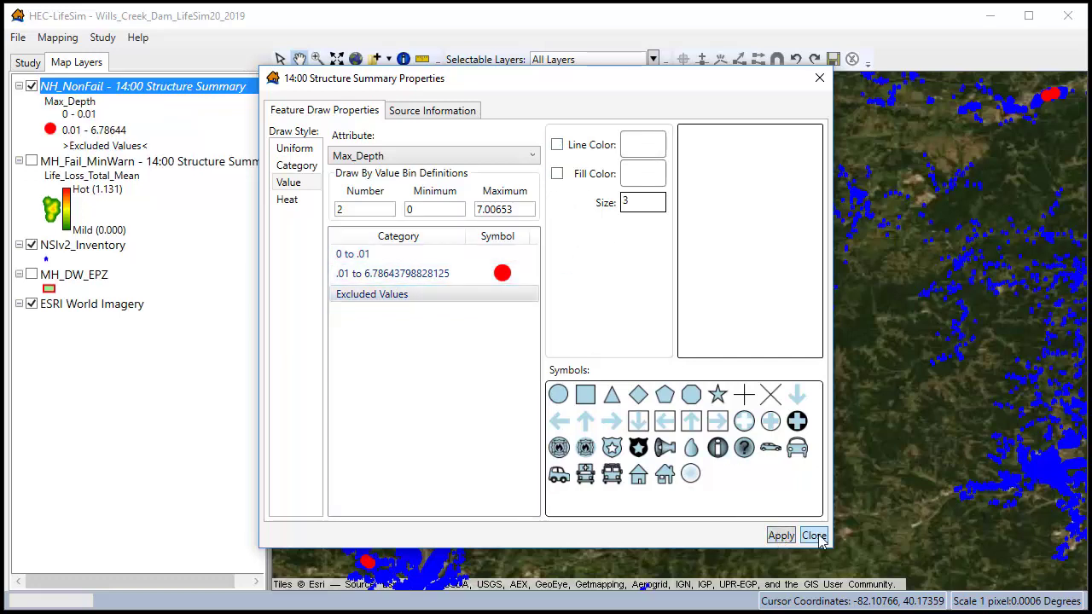
pyautogui.click(814, 536)
pyautogui.scroll(-1, 499, 397)
pyautogui.scroll(-1, 505, 404)
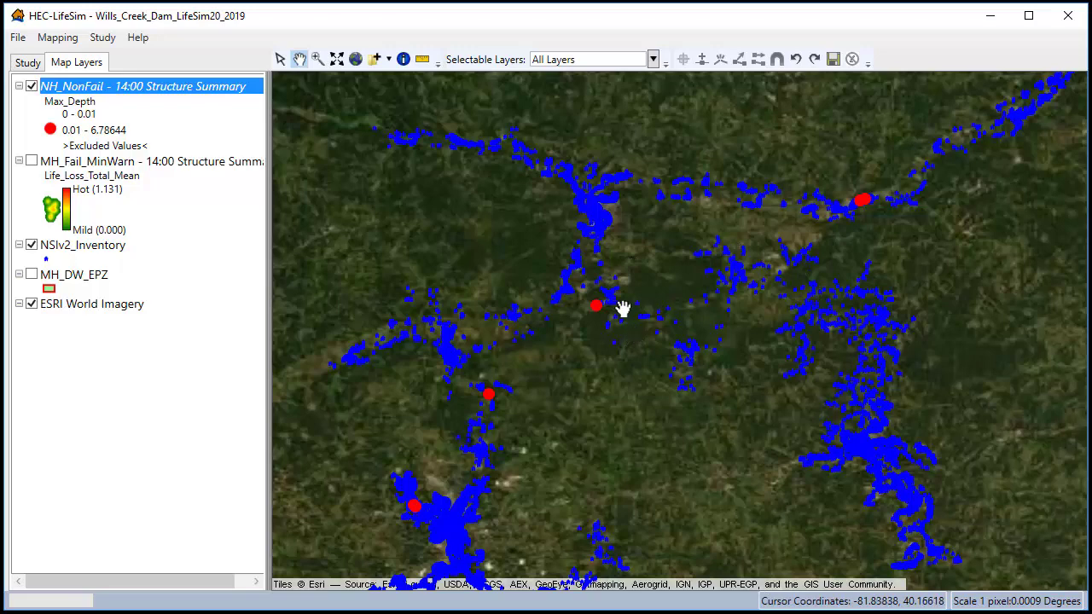
pyautogui.scroll(1, 787, 244)
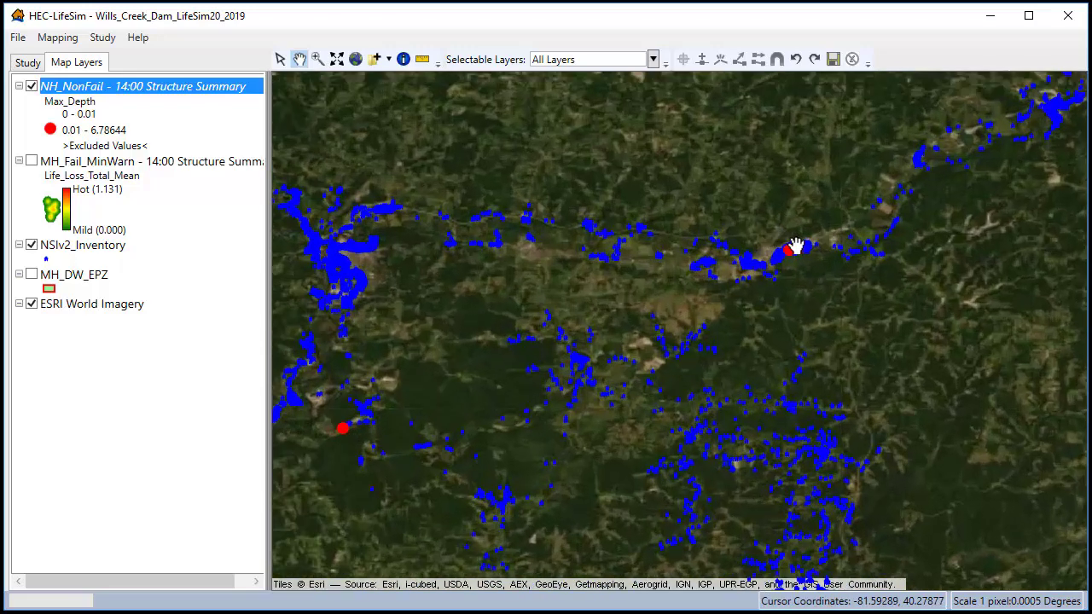
pyautogui.scroll(3, 795, 248)
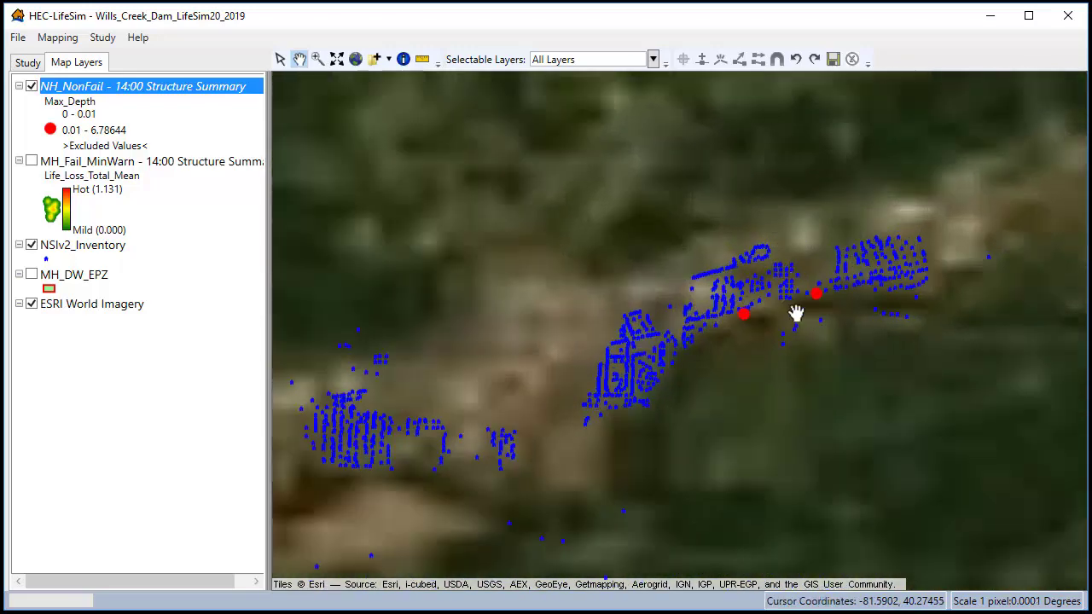
pyautogui.scroll(2, 795, 313)
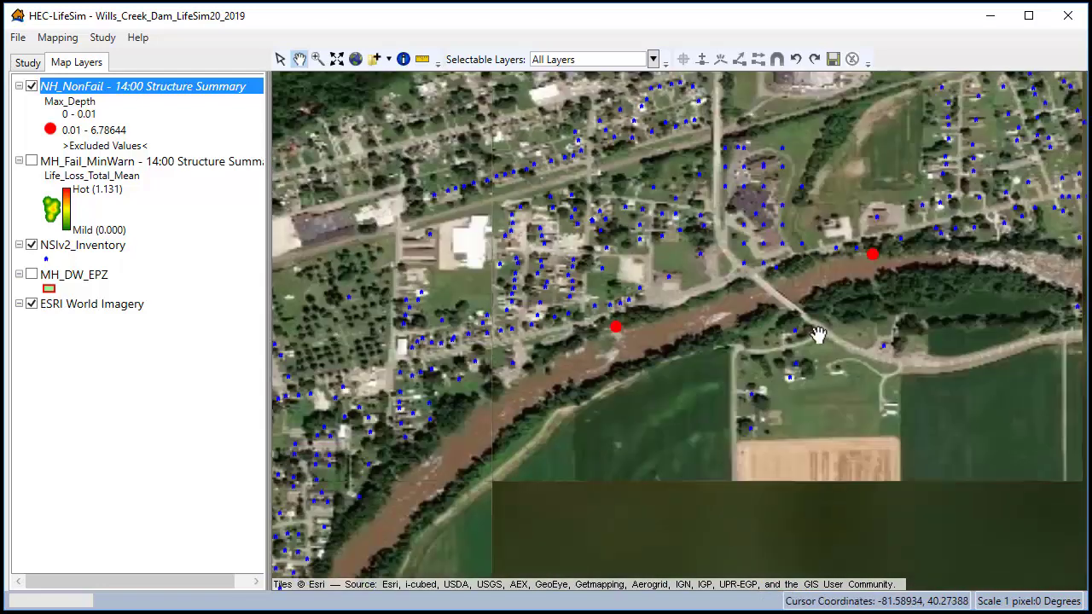
pyautogui.moveTo(770, 324); pyautogui.dragTo(712, 312)
pyautogui.scroll(2, 720, 284)
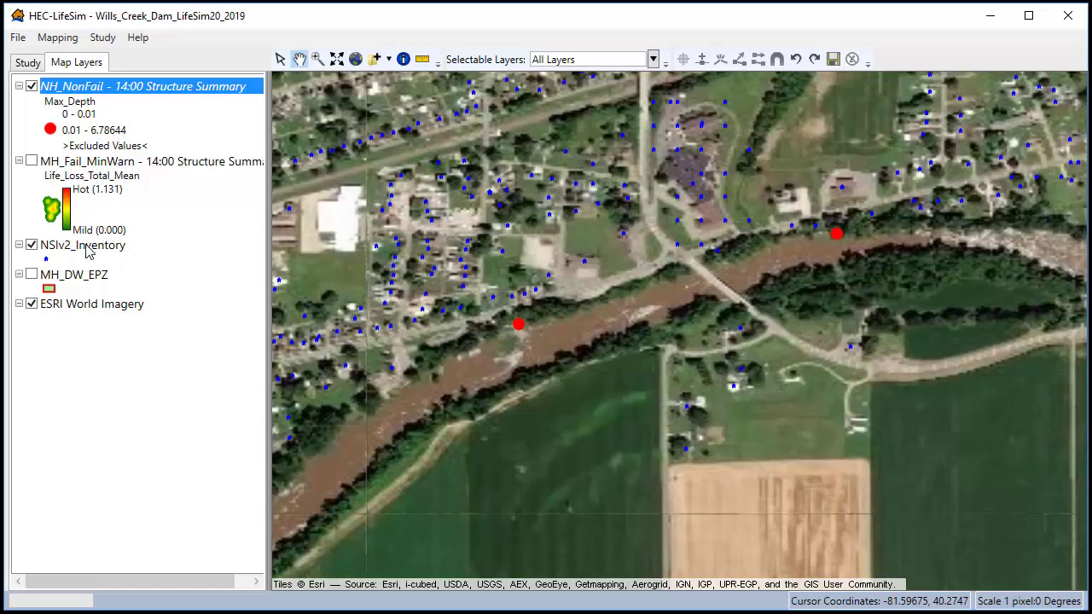
pyautogui.moveTo(85, 248); pyautogui.dragTo(83, 88)
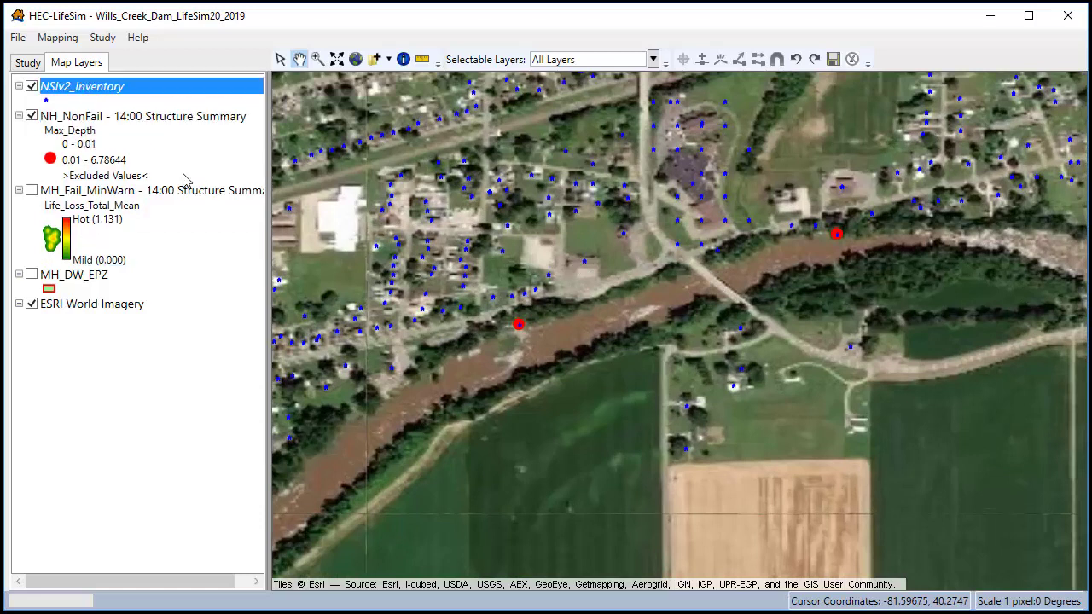
# Start editing NSIv2_Inventory and delete the selected structure point near town.
pyautogui.rightClick(88, 93)
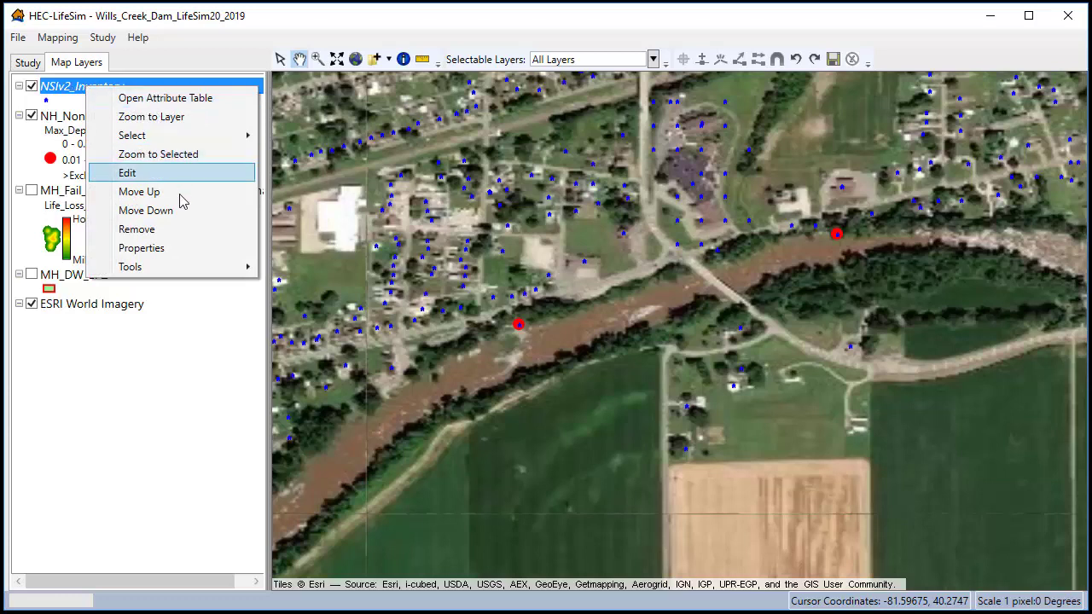
pyautogui.click(150, 174)
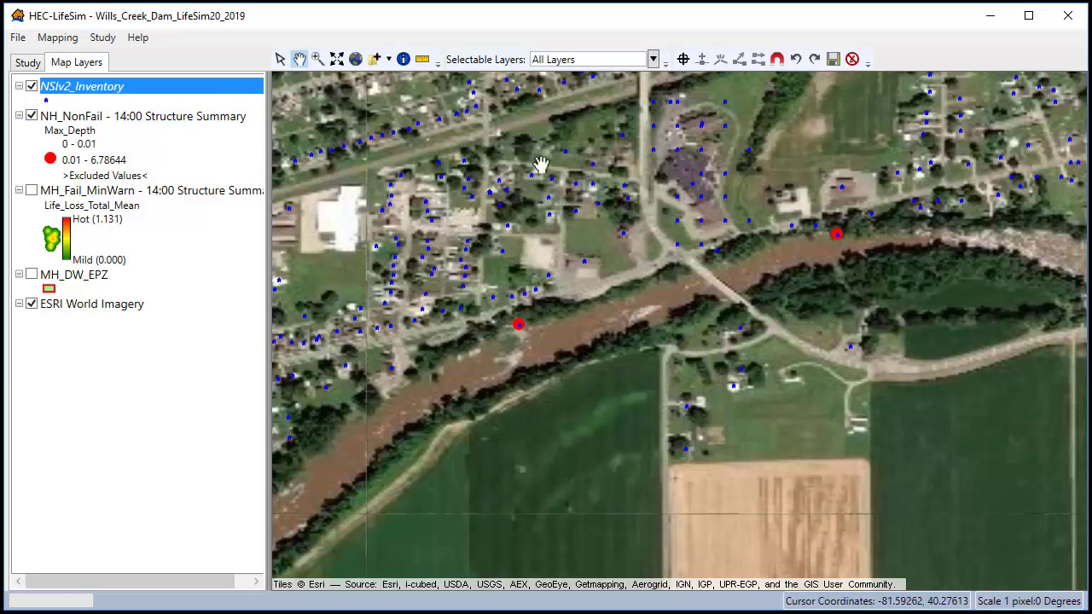
pyautogui.click(281, 60)
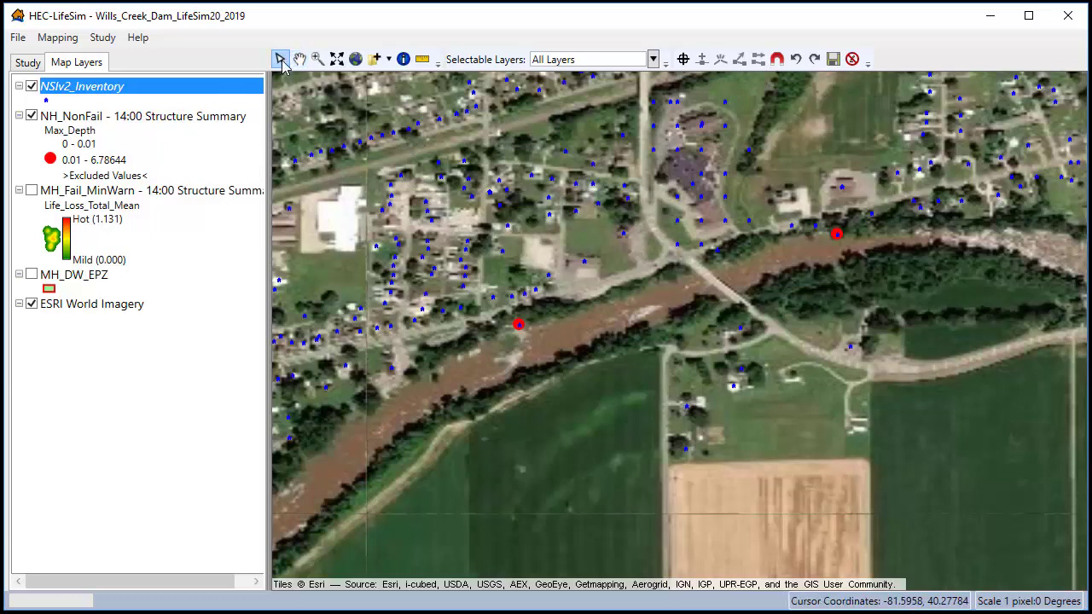
pyautogui.rightClick(520, 324)
pyautogui.click(610, 376)
# Pan and zoom the map downstream to inspect the remote red point.
pyautogui.rightClick(838, 237)
pyautogui.click(888, 288)
pyautogui.scroll(-3, 581, 363)
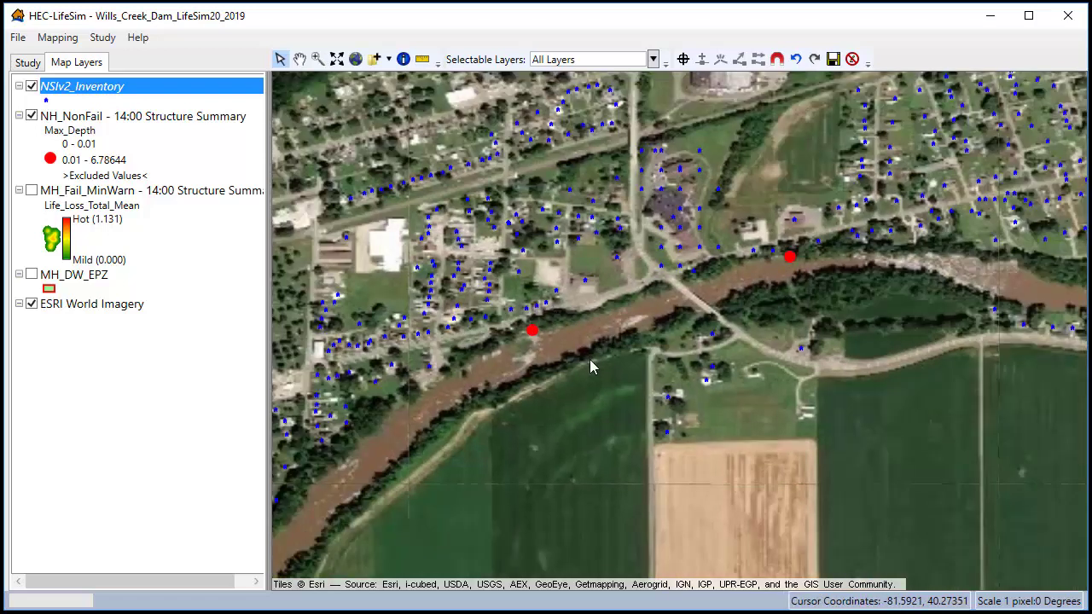
pyautogui.scroll(-1, 590, 360)
pyautogui.moveTo(565, 420); pyautogui.dragTo(913, 210)
pyautogui.scroll(-4, 619, 376)
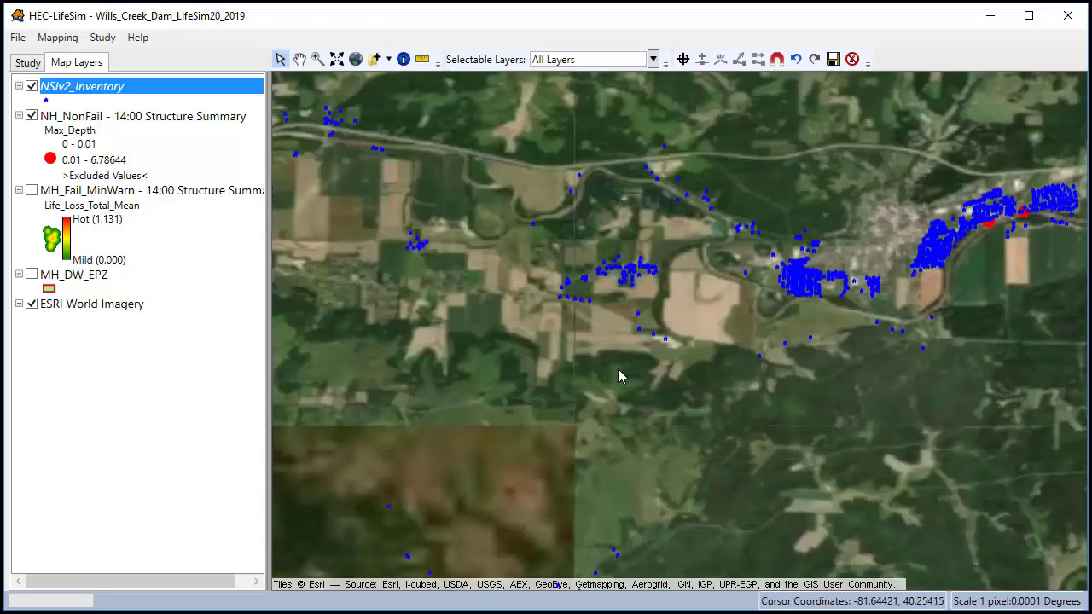
pyautogui.scroll(3, 482, 363)
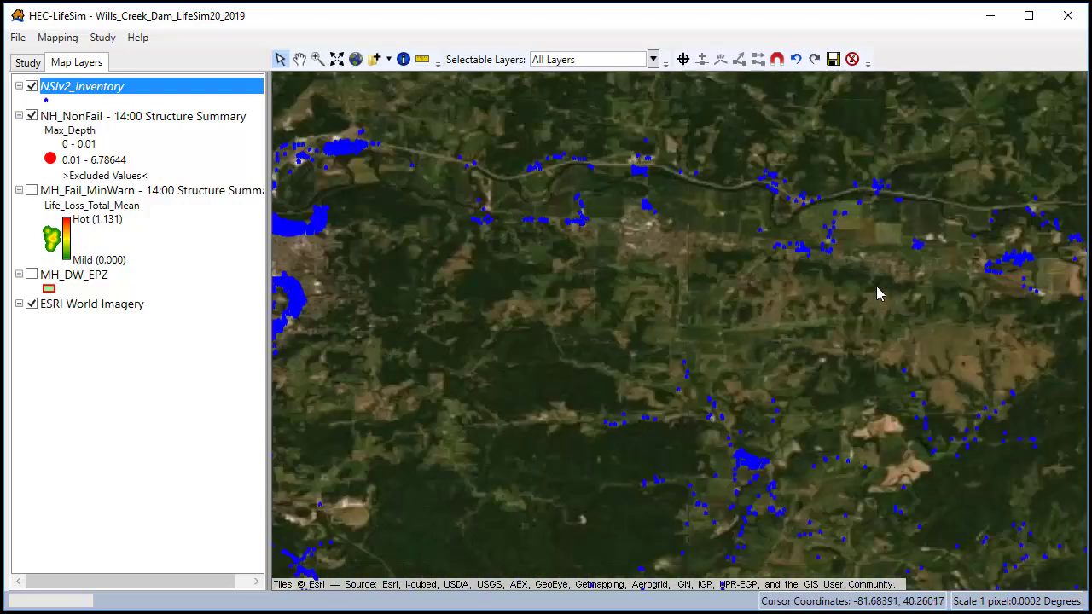
pyautogui.moveTo(424, 373); pyautogui.dragTo(835, 304)
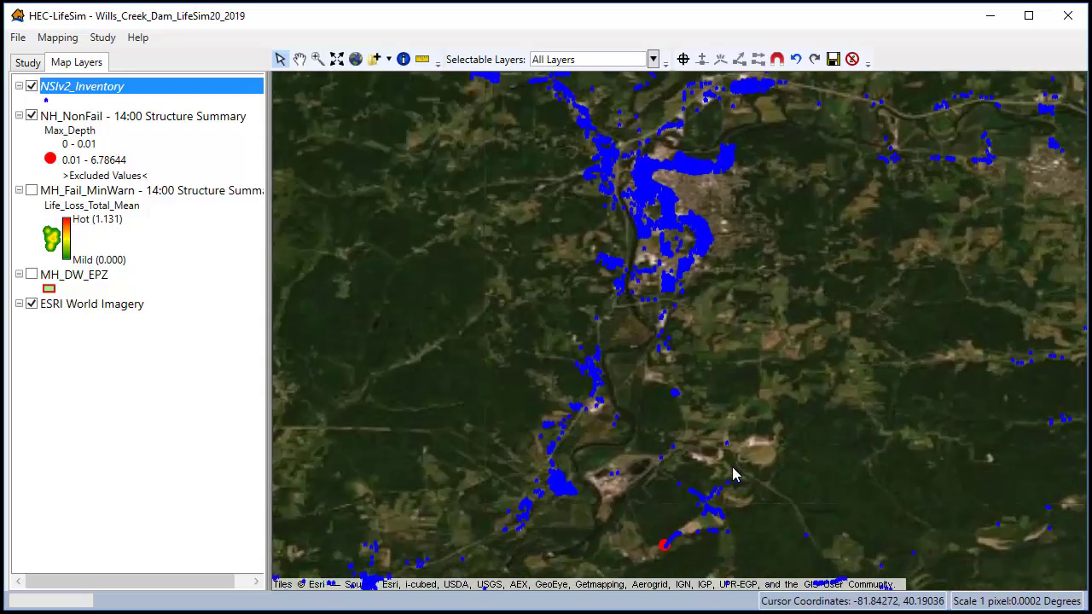
pyautogui.scroll(3, 670, 559)
pyautogui.scroll(4, 671, 559)
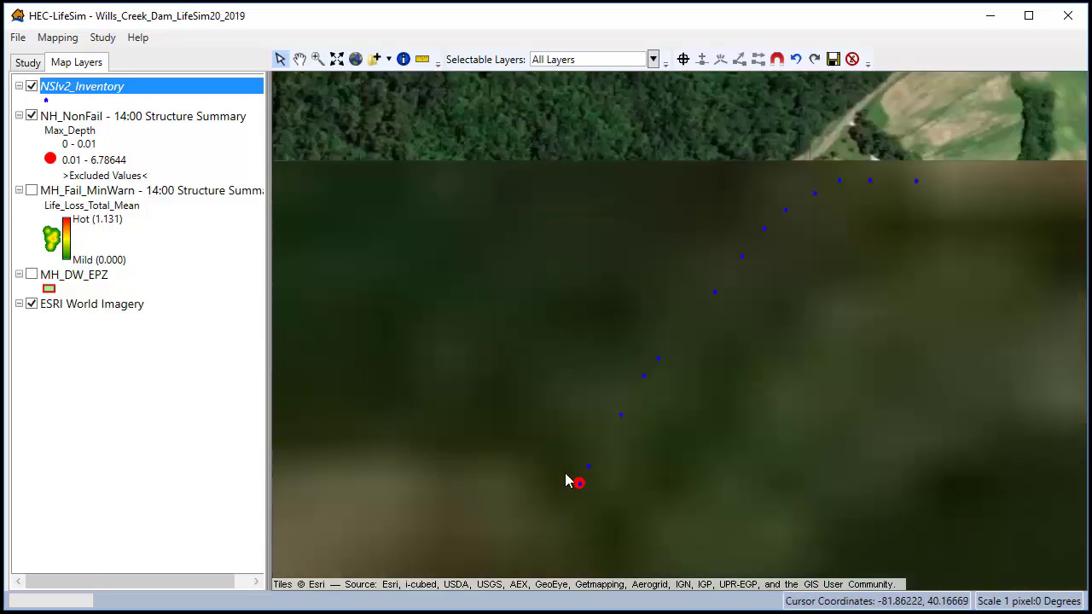
pyautogui.moveTo(596, 485); pyautogui.dragTo(573, 408)
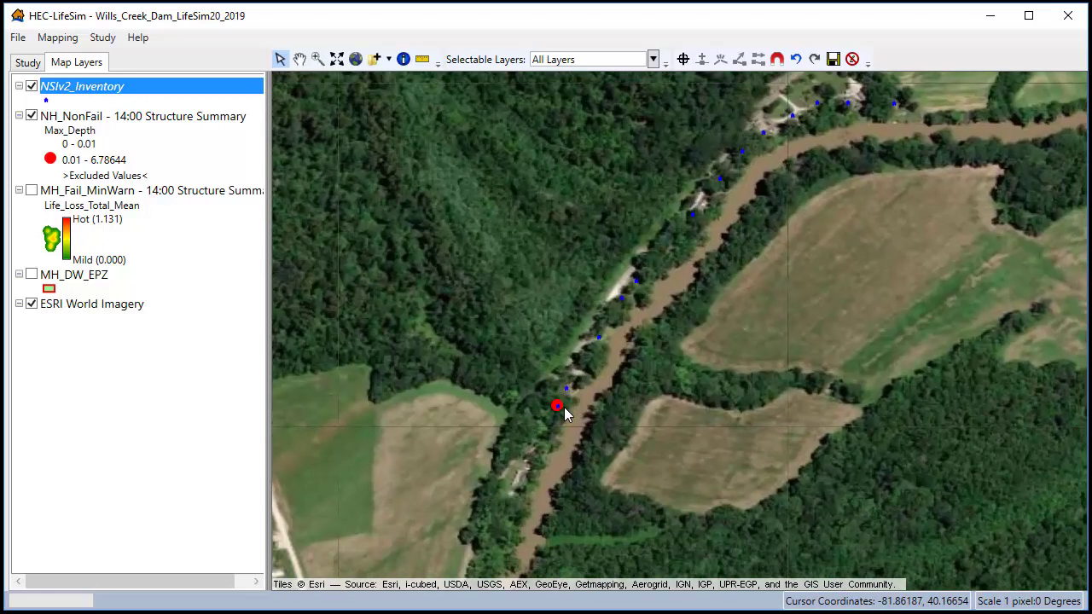
pyautogui.scroll(2, 568, 407)
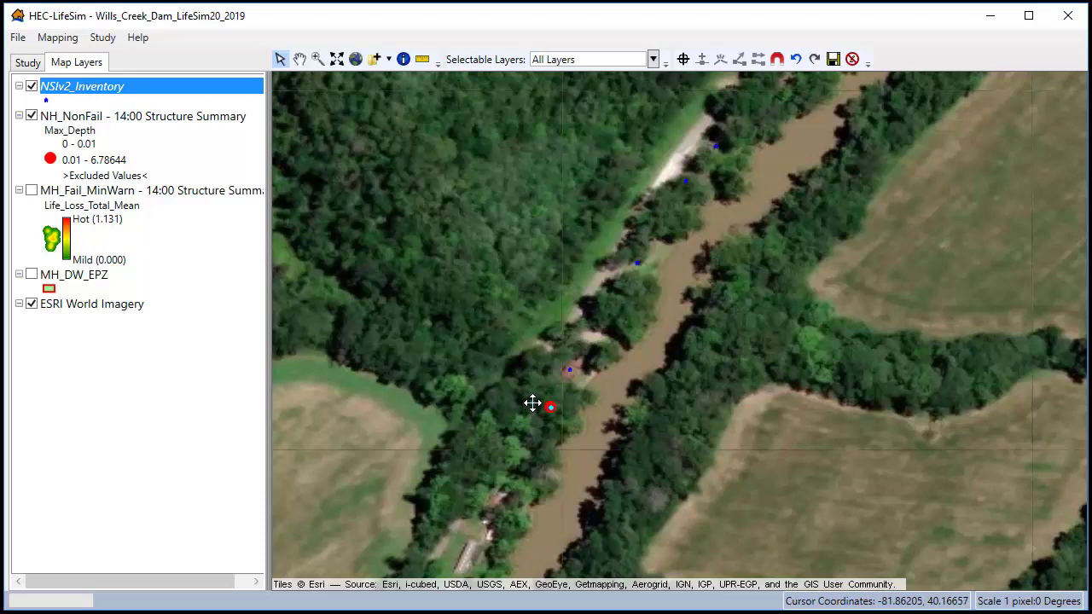
# Clear the map selection, save the inventory edits and stop editing the layer.
pyautogui.click(493, 399)
pyautogui.click(834, 60)
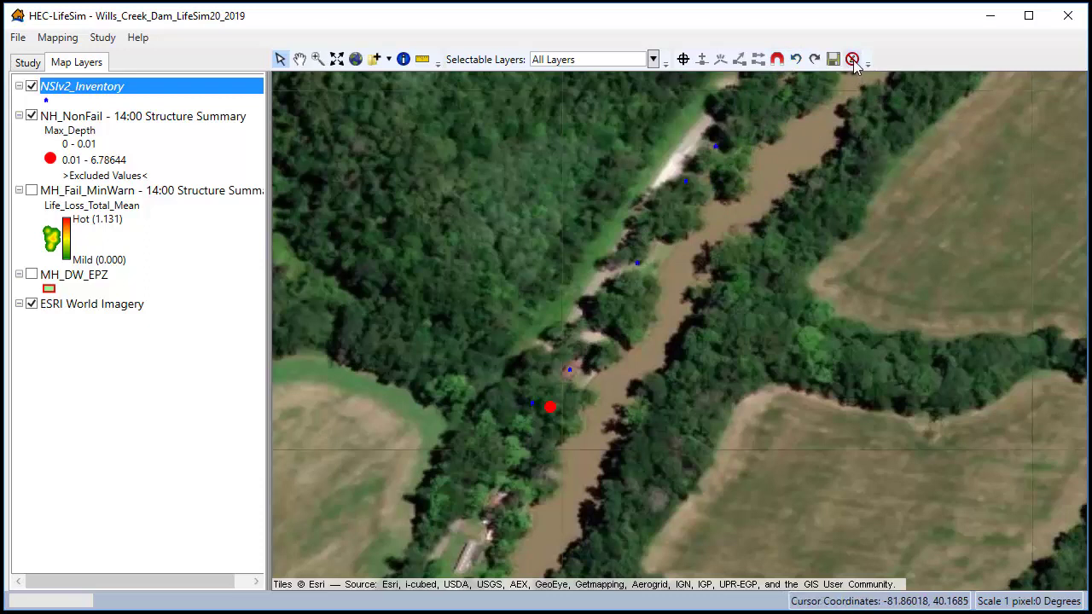
pyautogui.click(853, 59)
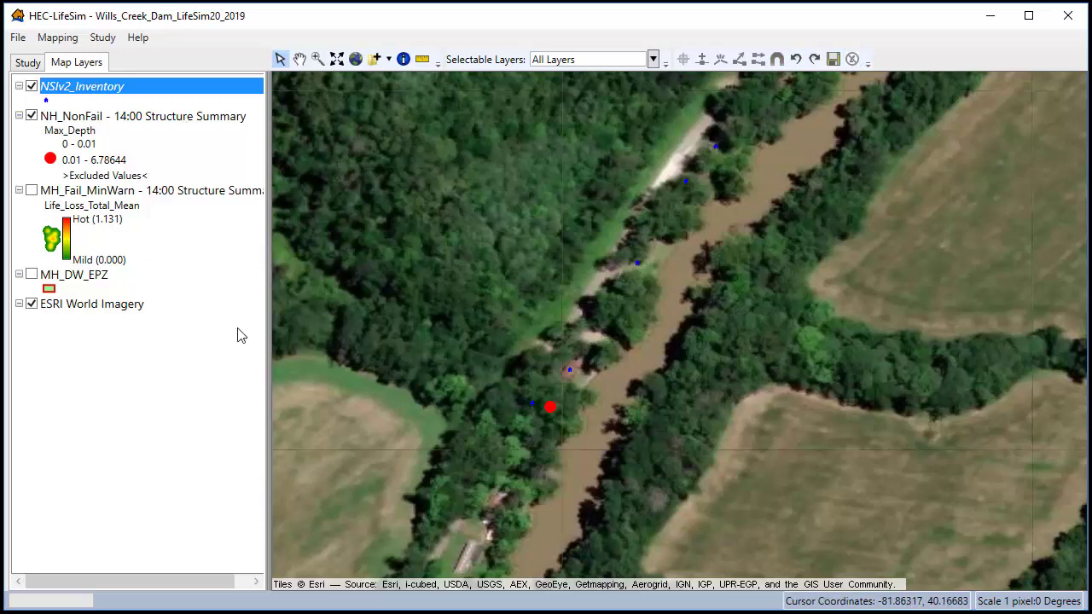
# Show the Study tree and bring the Toolbox-LifeSim20_2019-07-31 Excel workbook to the front.
pyautogui.click(28, 63)
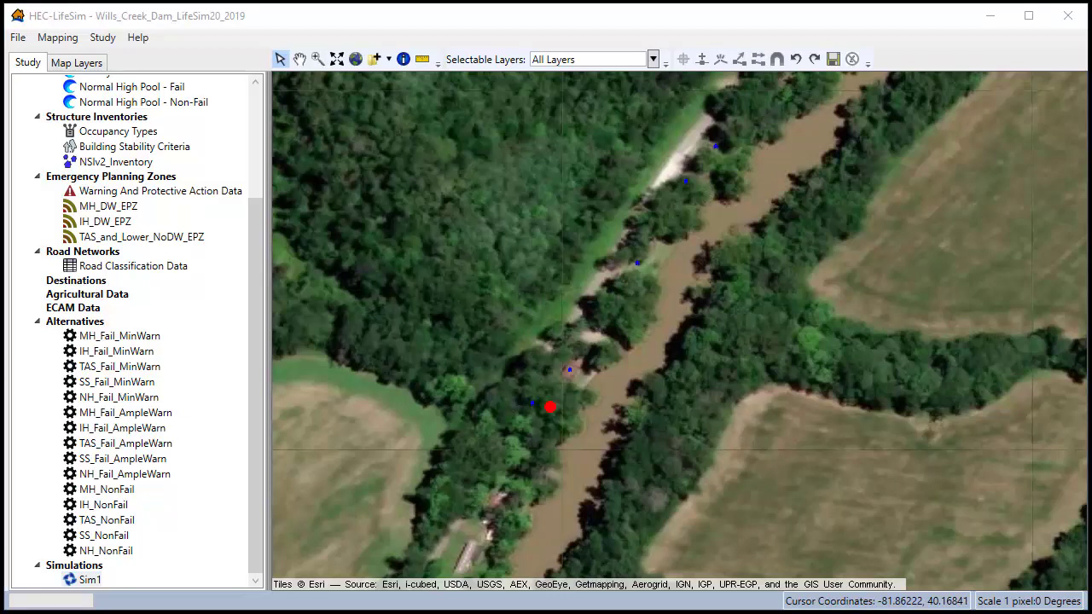
pyautogui.moveTo(116, 605)
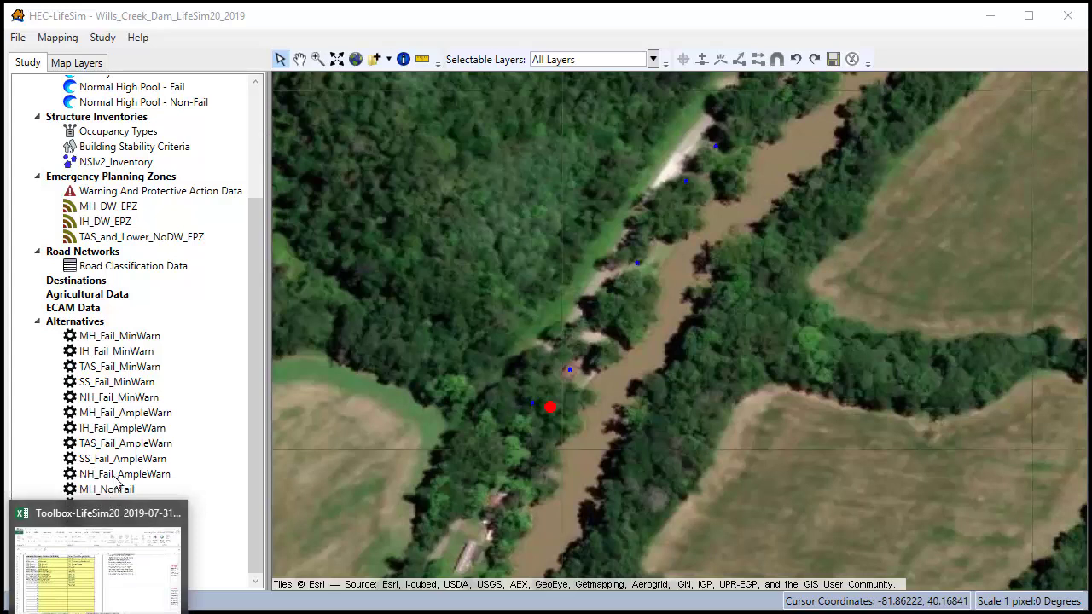
pyautogui.click(153, 555)
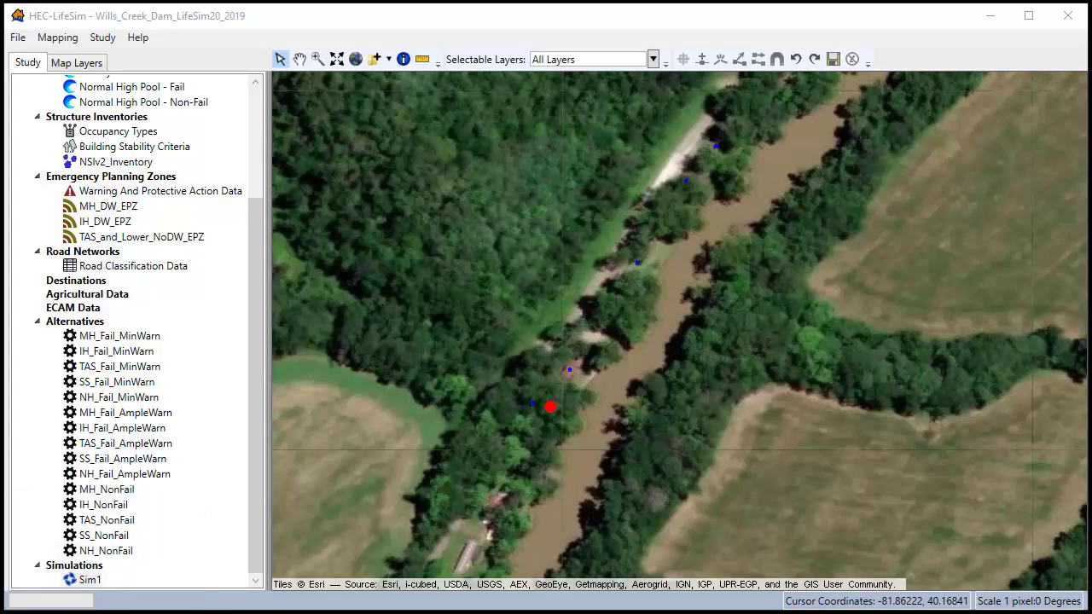
pyautogui.scroll(3, 435, 297)
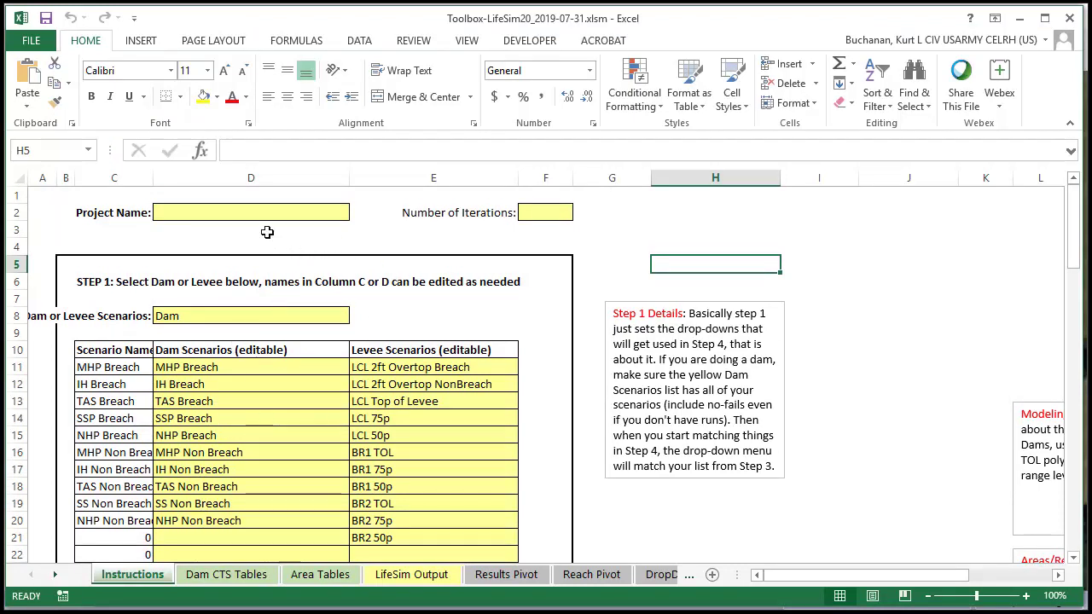
# Enter Wills Creek as the Project Name in D2 and 1000 iterations in F2.
pyautogui.click(238, 213)
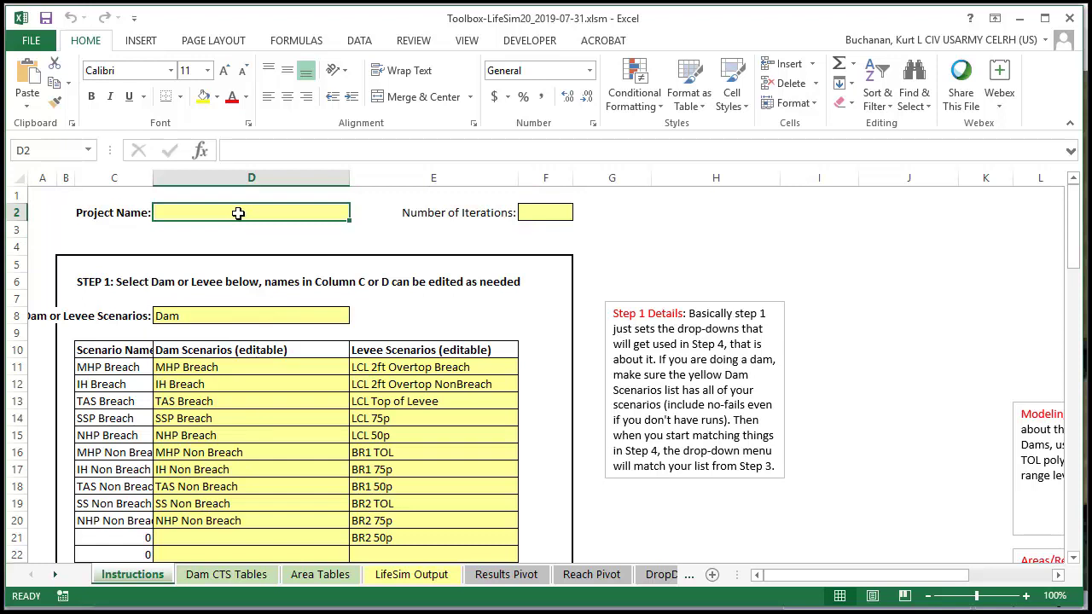
pyautogui.write('Wills Cr')
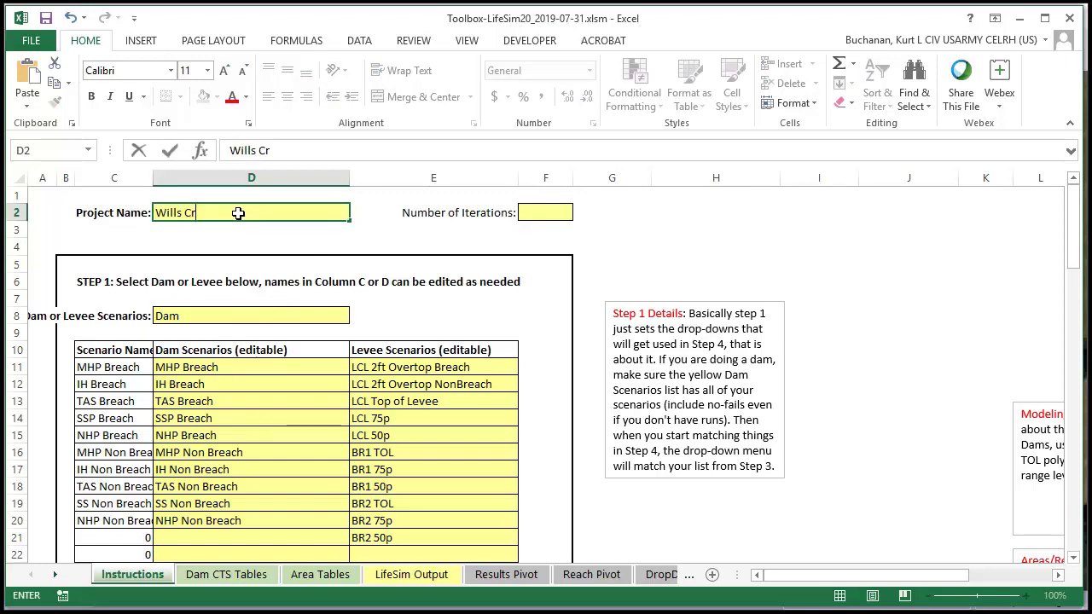
pyautogui.write('eek')
pyautogui.press('Tab')
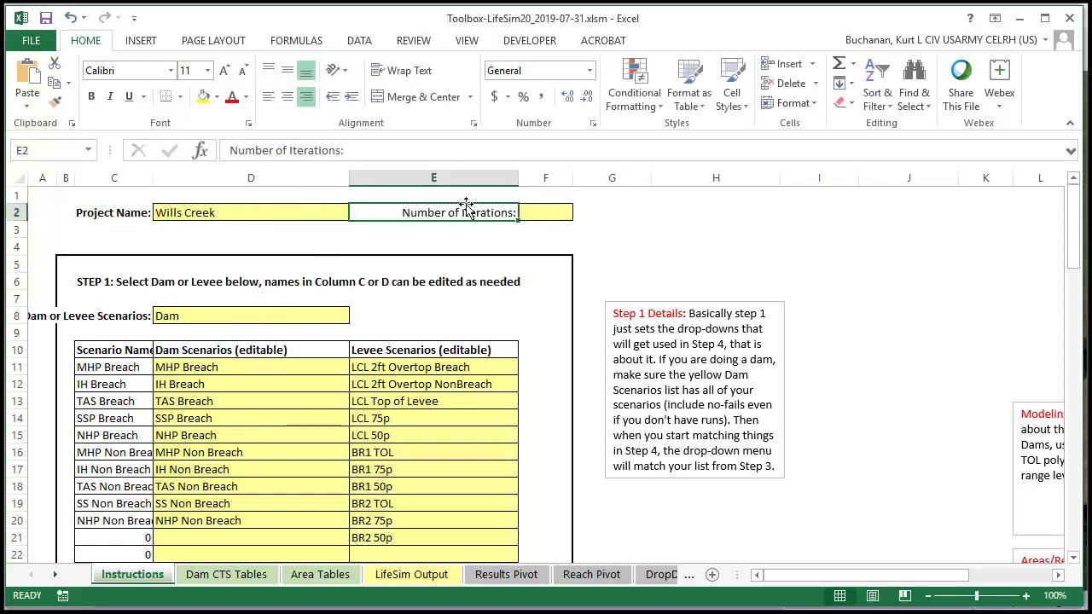
pyautogui.click(549, 213)
pyautogui.write('1000')
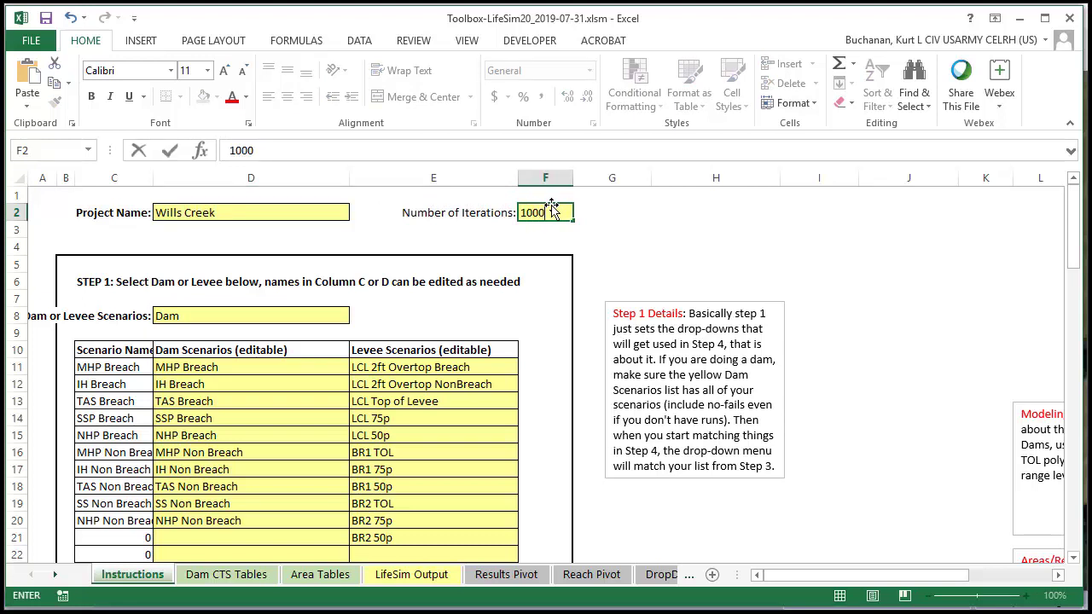
pyautogui.press('Return')
# Review the scenario list, select paste cell B2 on LifeSim Output, then return to HEC-LifeSim.
pyautogui.scroll(-2, 504, 214)
pyautogui.moveTo(251, 264); pyautogui.dragTo(255, 419)
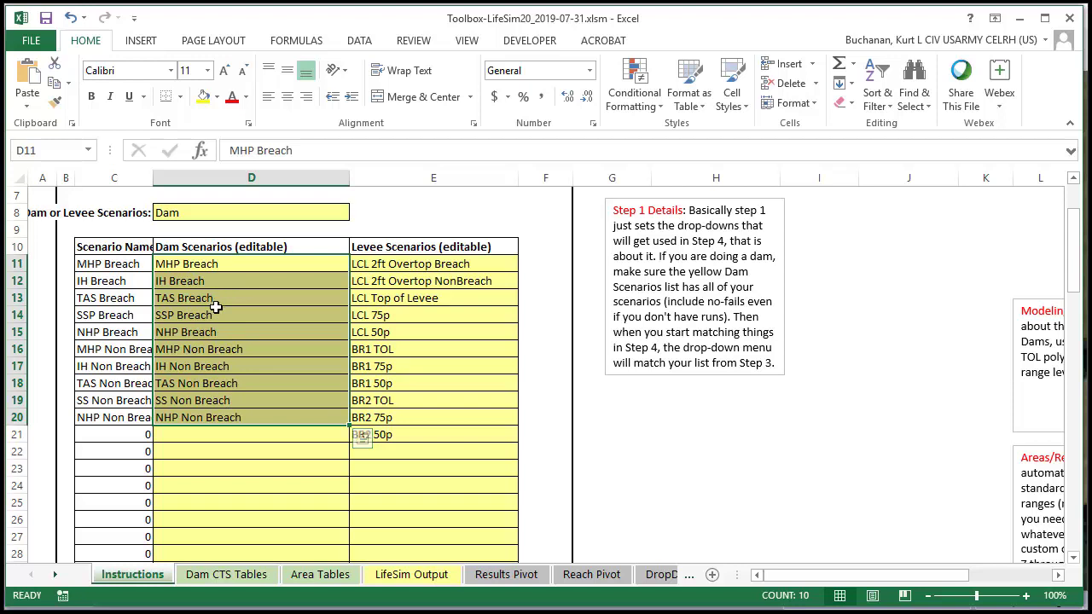
pyautogui.scroll(-6, 242, 399)
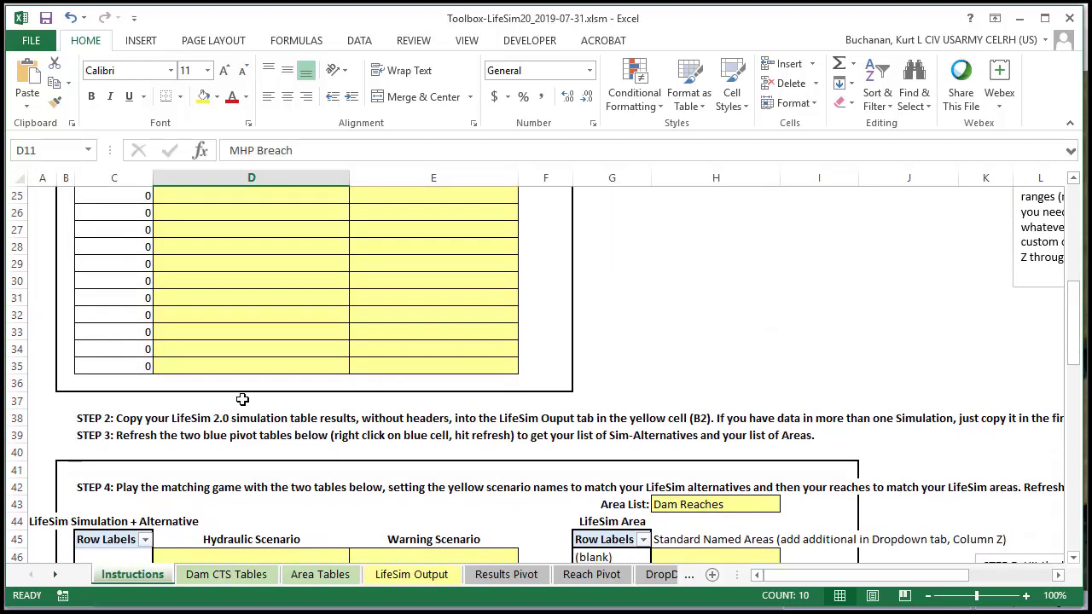
pyautogui.click(85, 421)
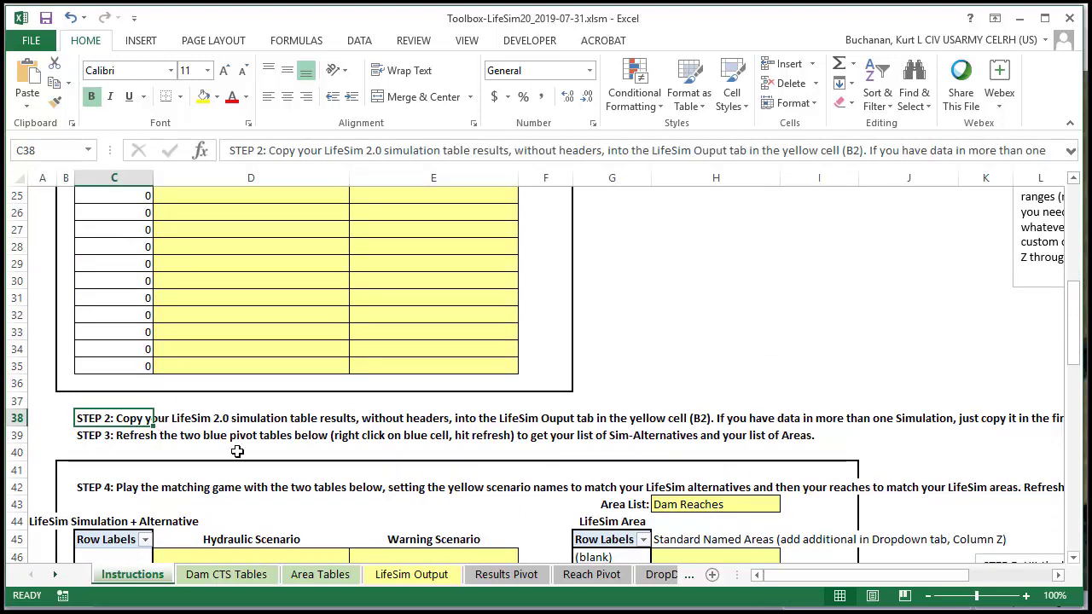
pyautogui.click(405, 581)
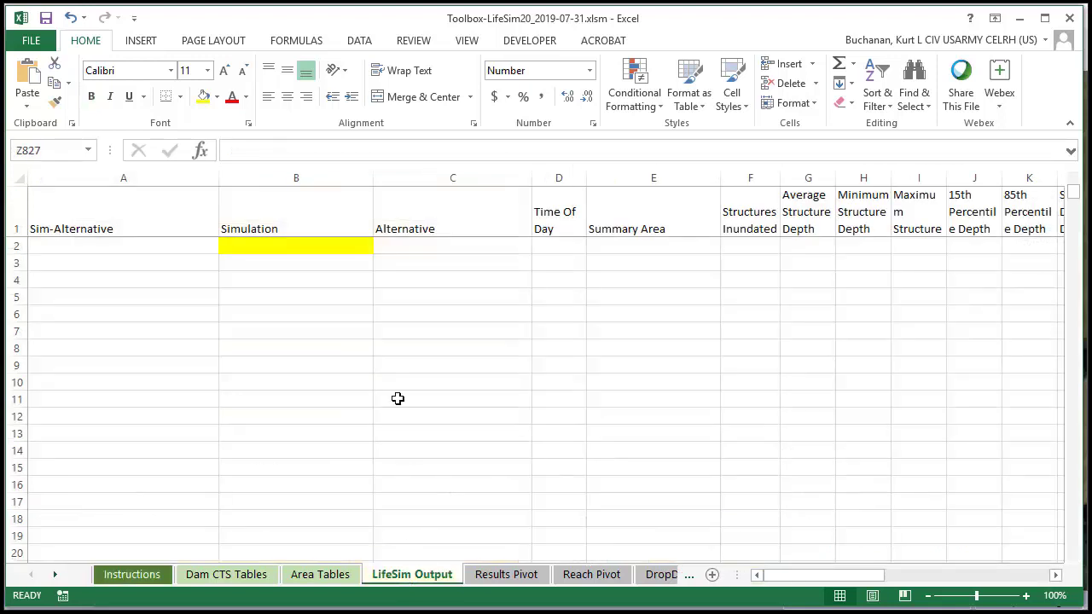
pyautogui.click(281, 264)
pyautogui.click(281, 242)
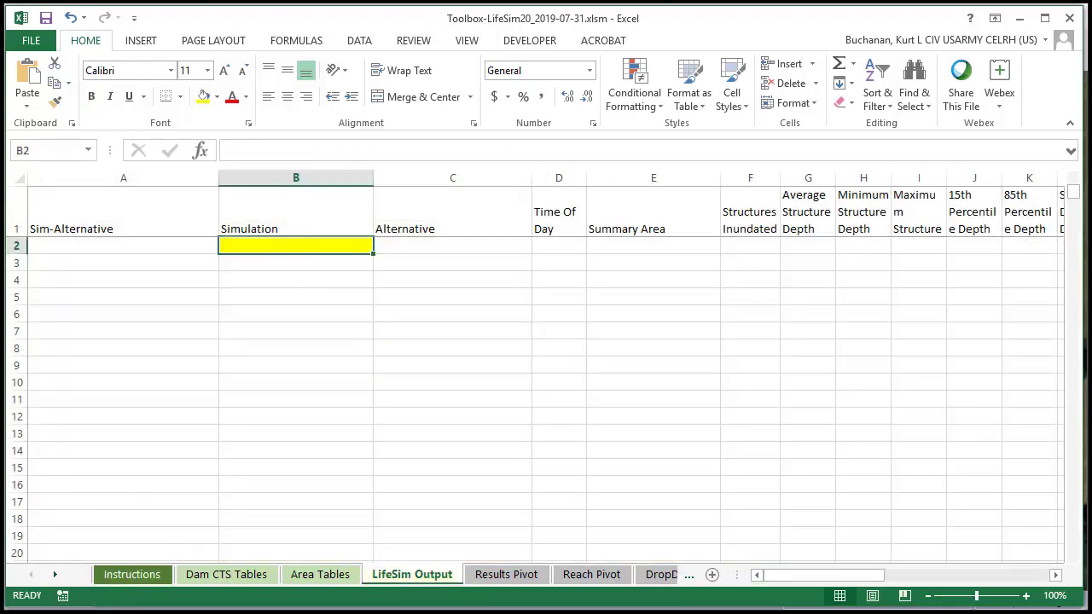
pyautogui.hotkey('alt', 'Tab')
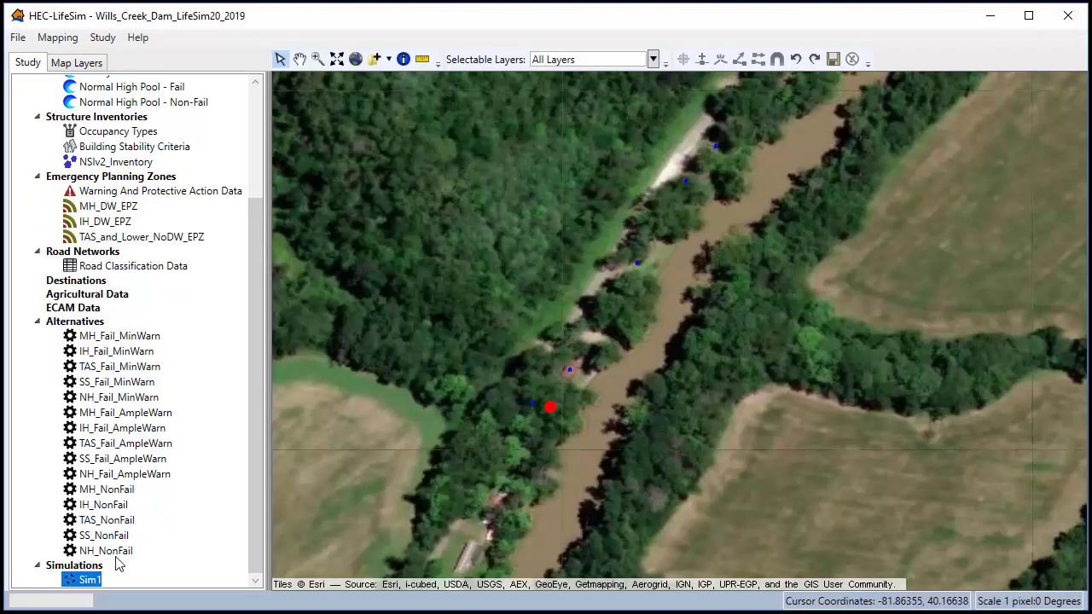
# Open Sim1's results tables and copy the whole Summary Averaged Results table without headers.
pyautogui.rightClick(88, 586)
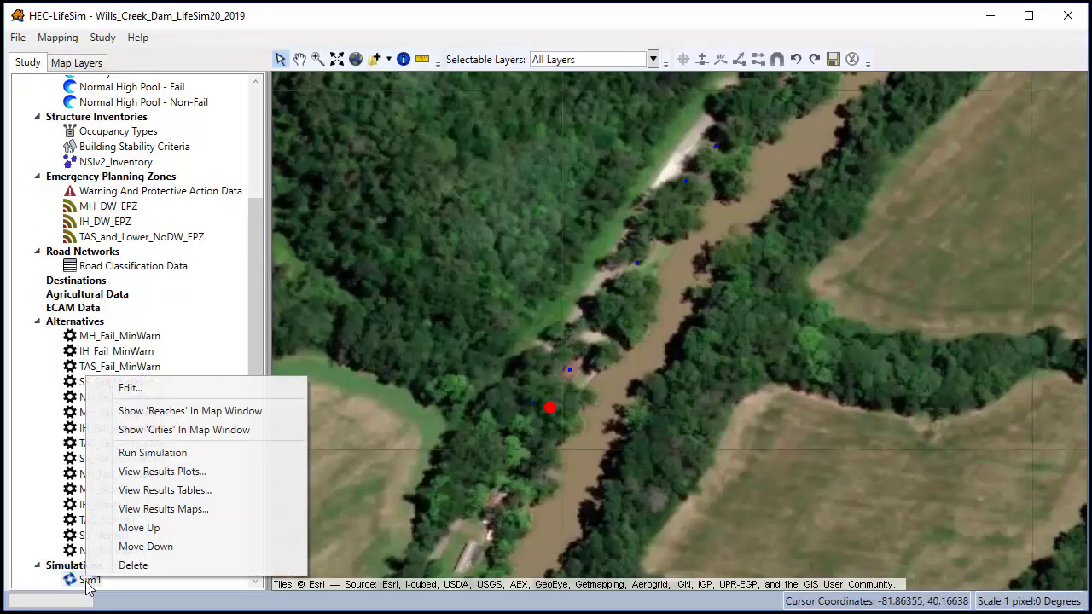
pyautogui.click(177, 493)
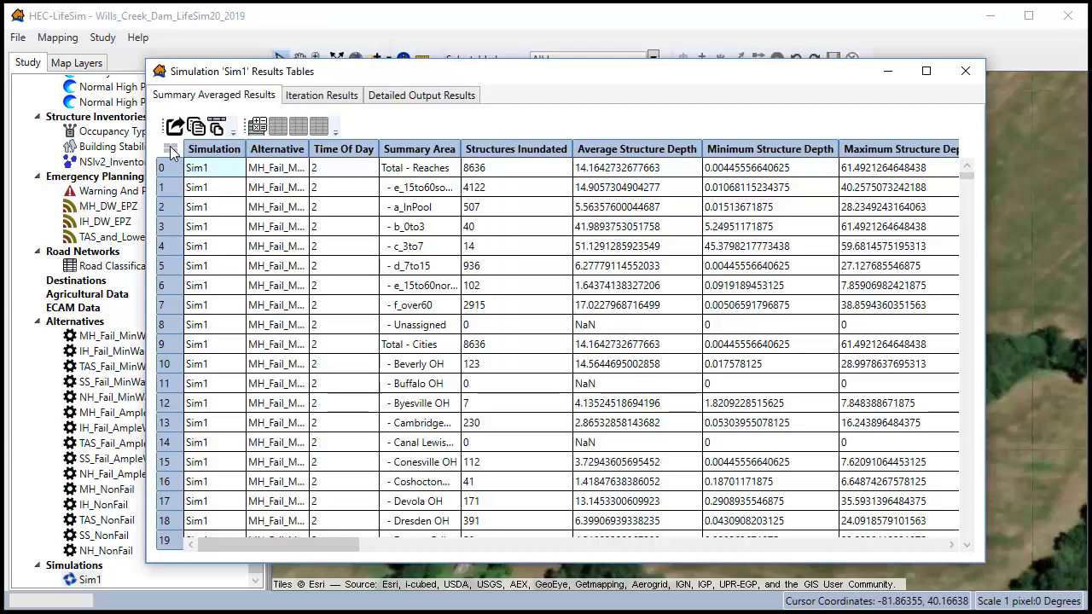
pyautogui.click(170, 147)
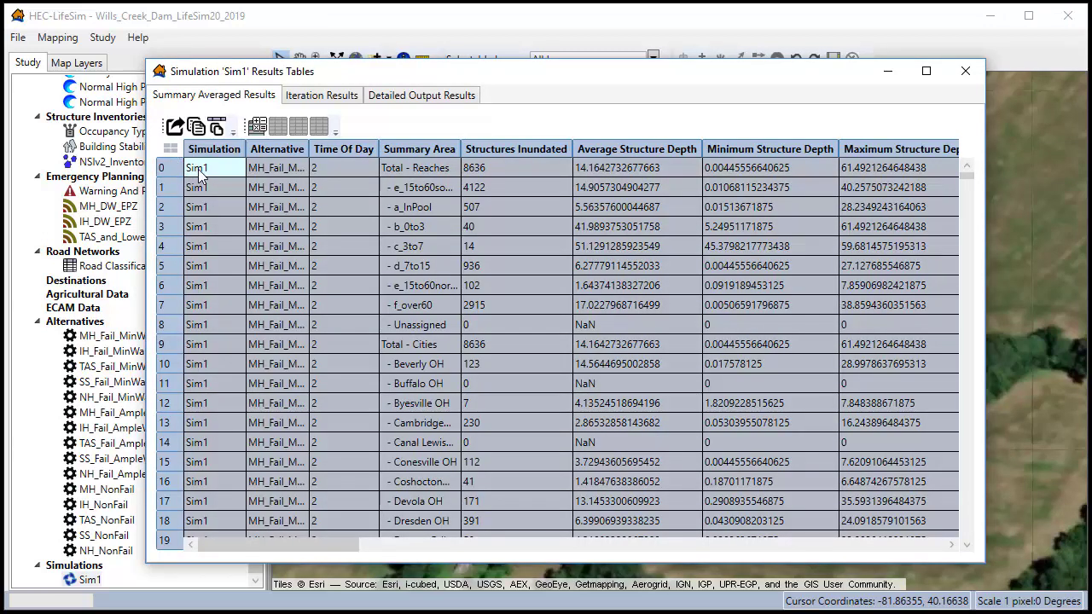
pyautogui.rightClick(202, 169)
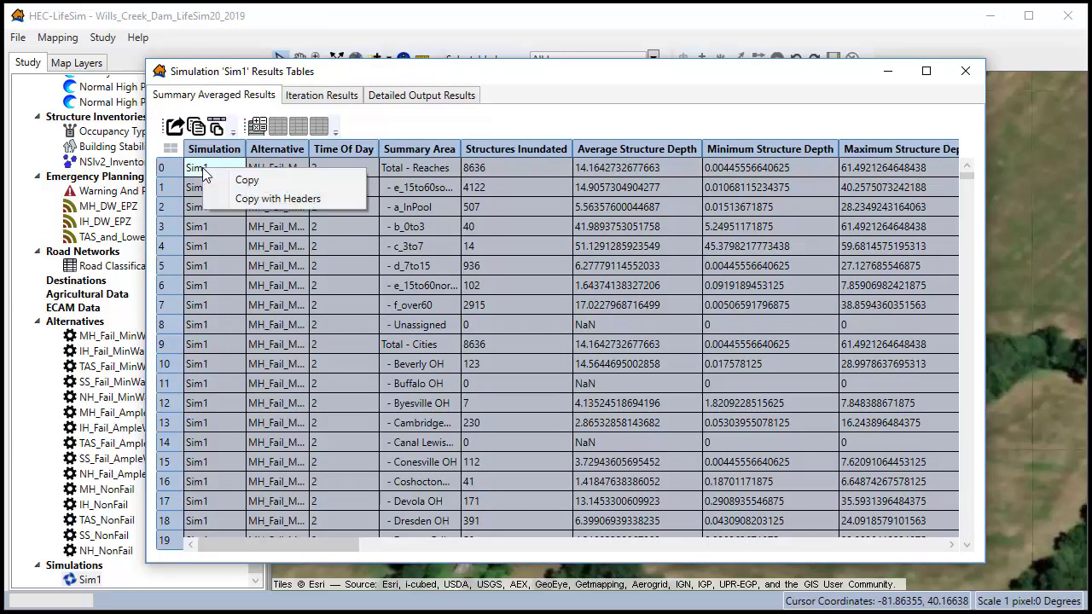
pyautogui.click(270, 181)
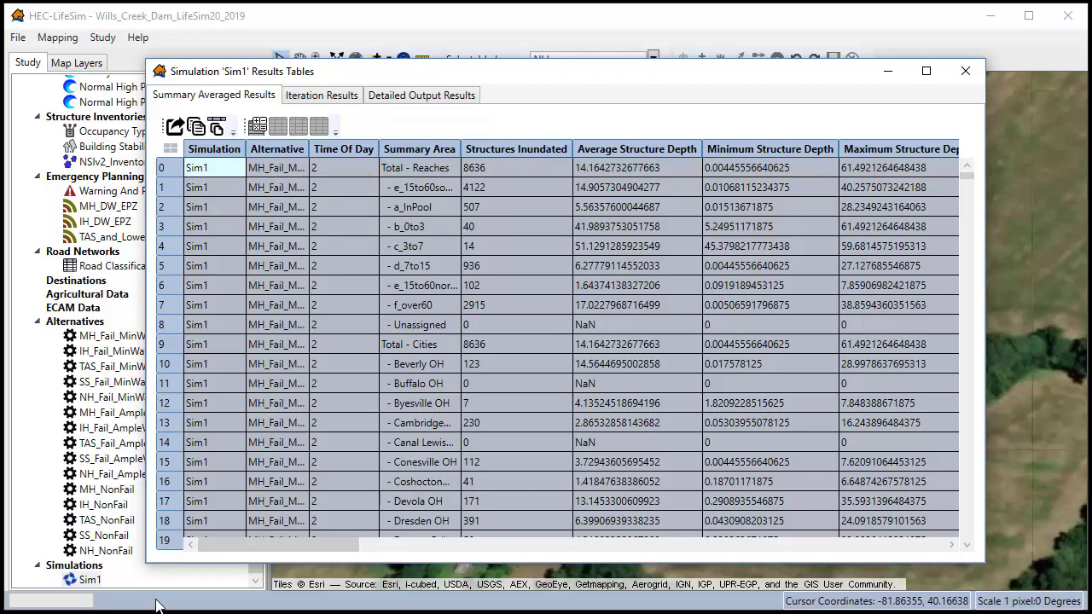
# Paste the copied Sim1 results with Keep Text Only into cell B2 of LifeSim Output.
pyautogui.hotkey('alt', 'Tab')
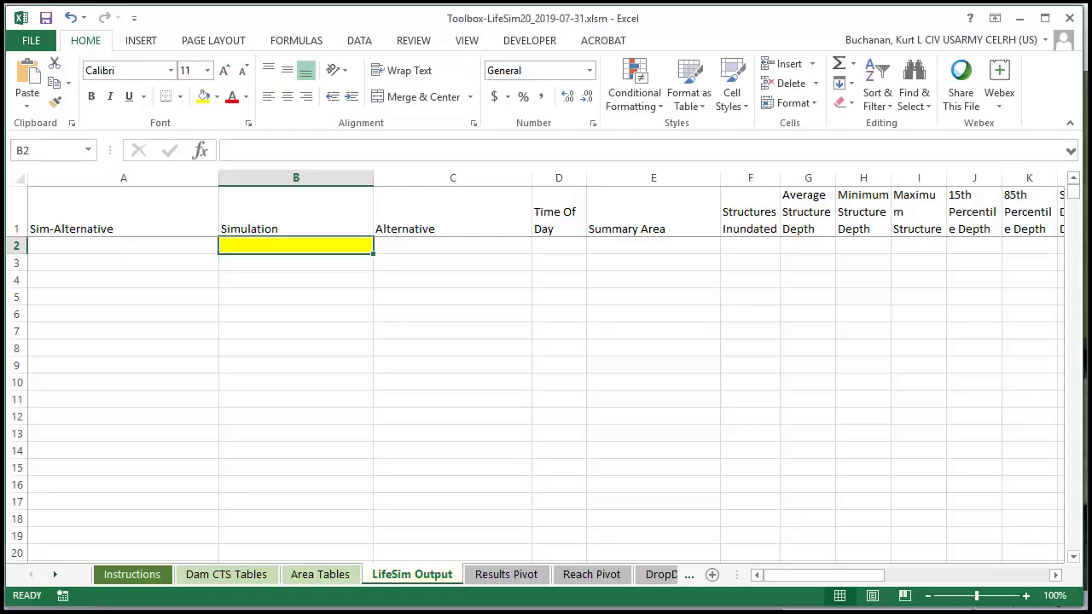
pyautogui.rightClick(289, 245)
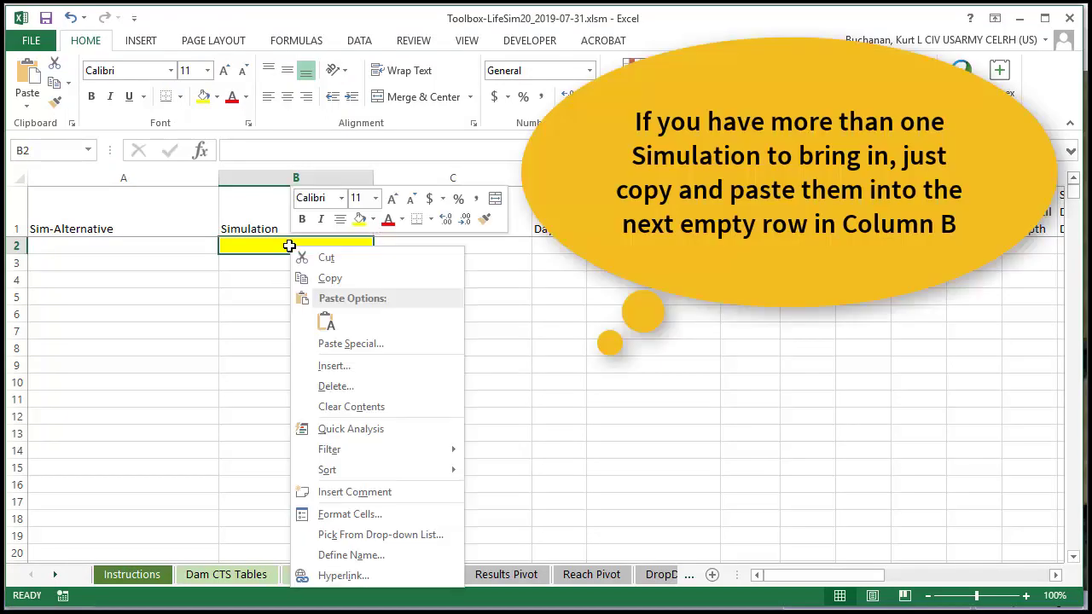
pyautogui.click(327, 323)
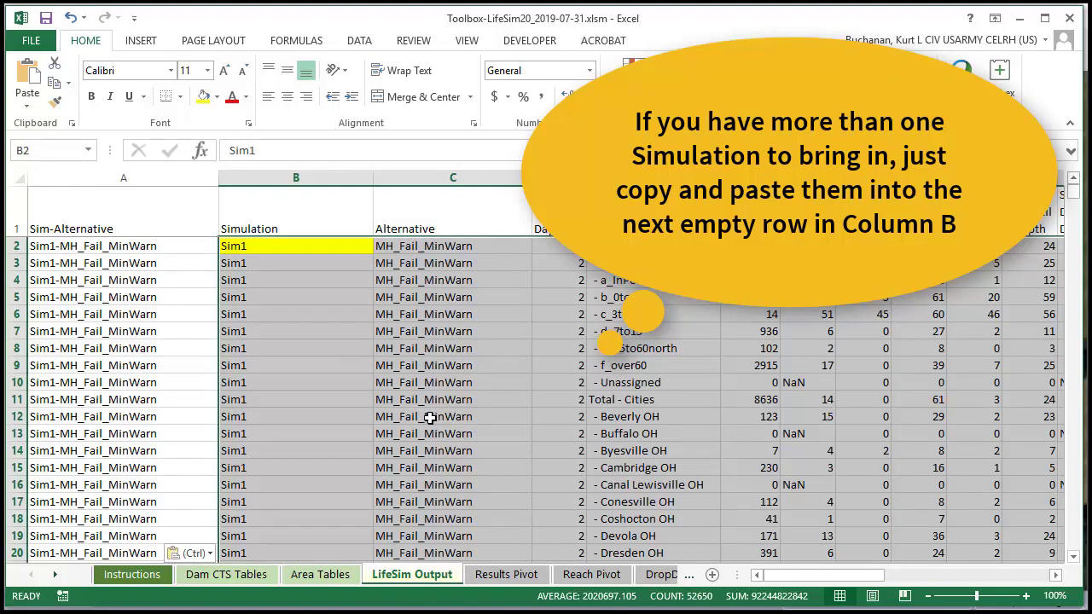
# Refresh the Sim-Alternative and LifeSim Area pivot tables, allowing cell replacement, and close the field list.
pyautogui.click(147, 580)
pyautogui.scroll(-1, 339, 455)
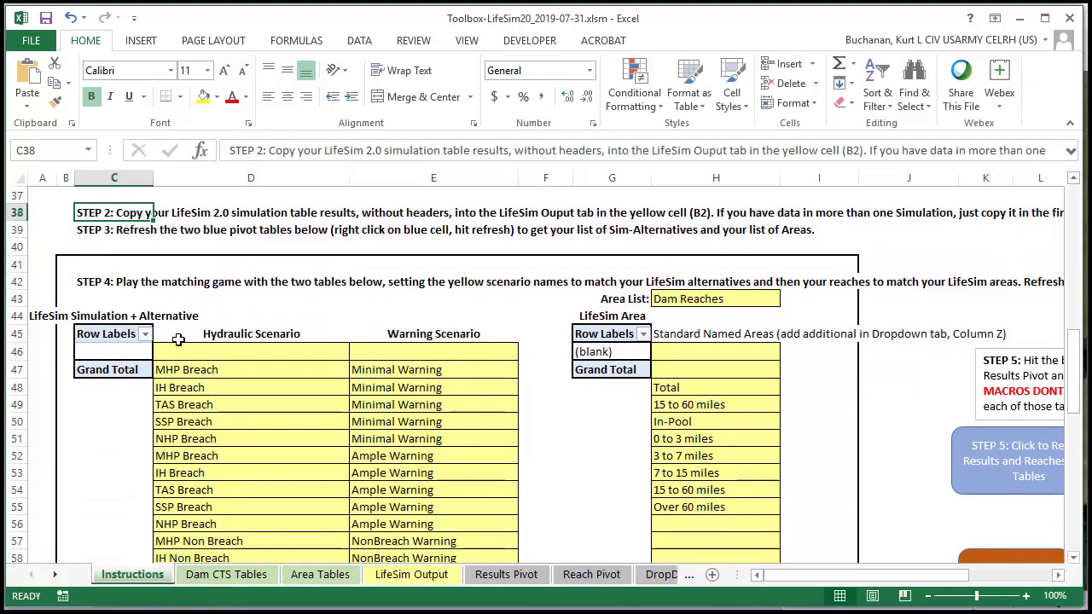
pyautogui.rightClick(138, 336)
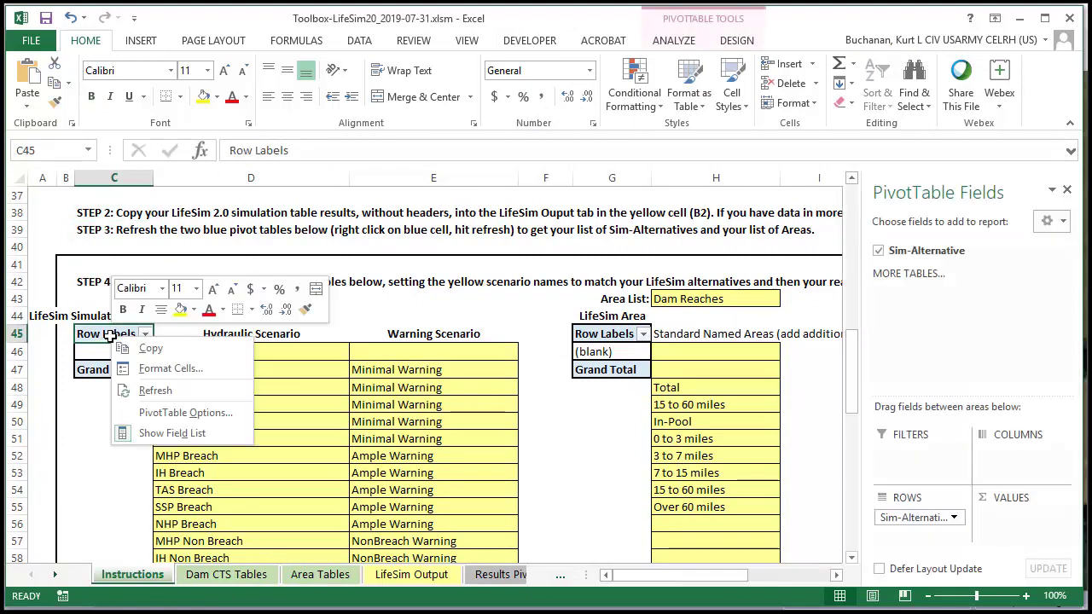
pyautogui.click(155, 390)
pyautogui.scroll(-2, 341, 373)
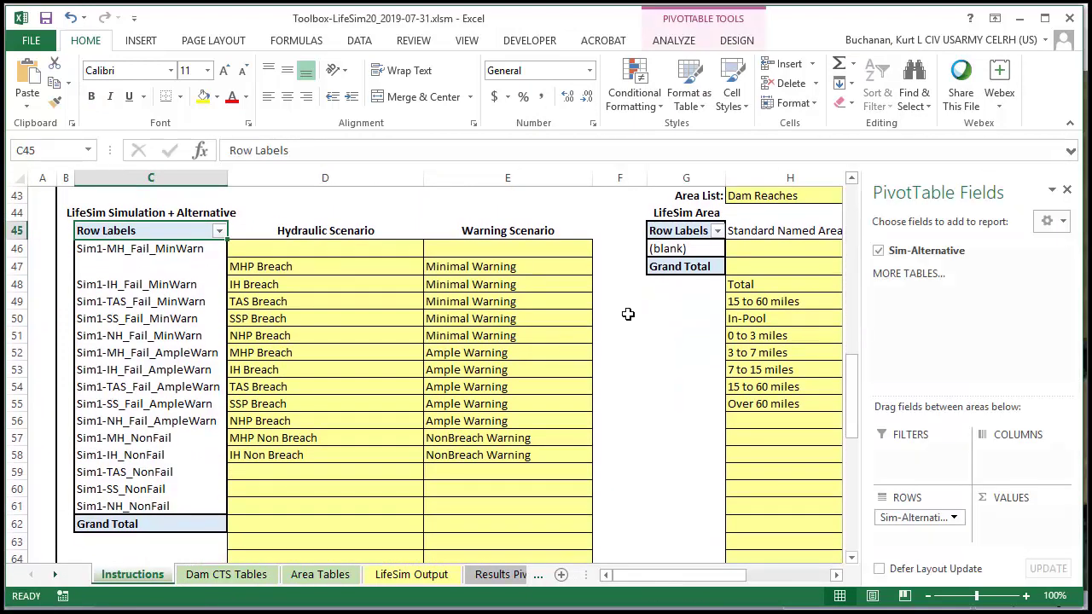
pyautogui.rightClick(679, 232)
pyautogui.click(724, 285)
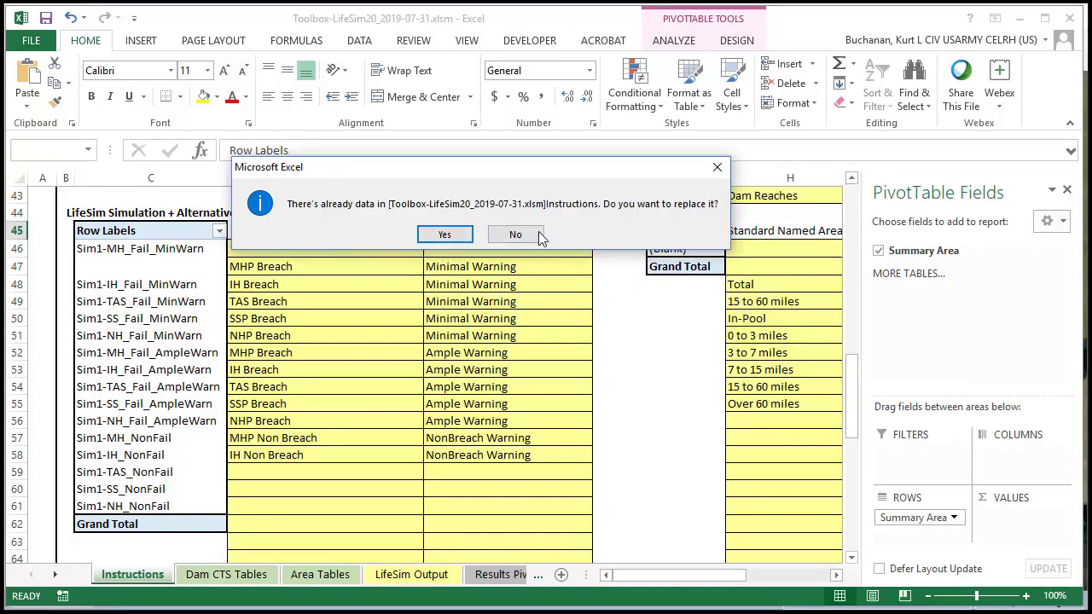
pyautogui.click(440, 234)
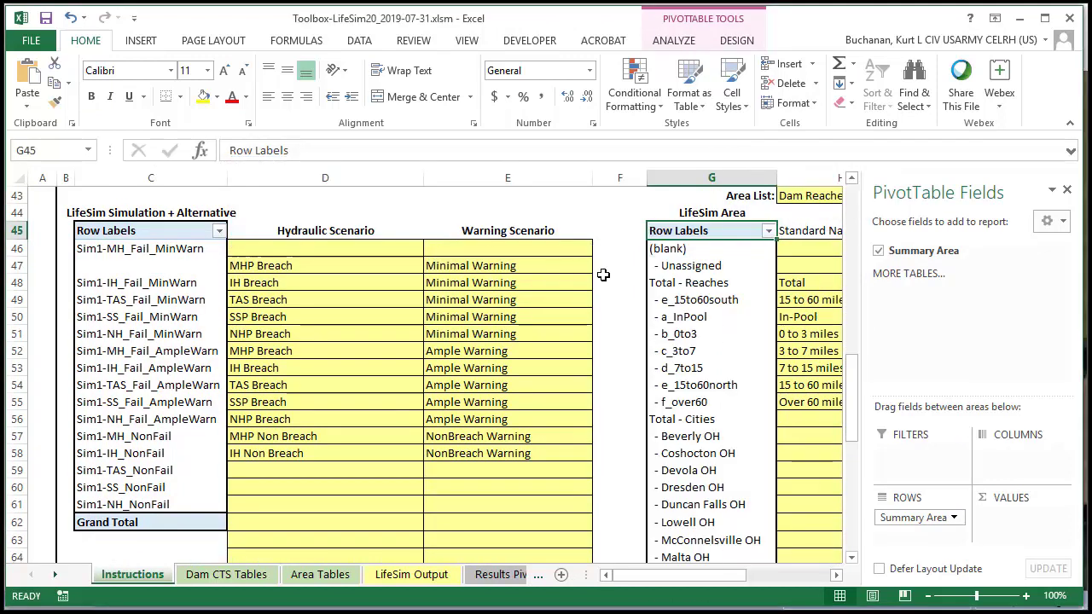
pyautogui.click(1068, 191)
pyautogui.click(578, 214)
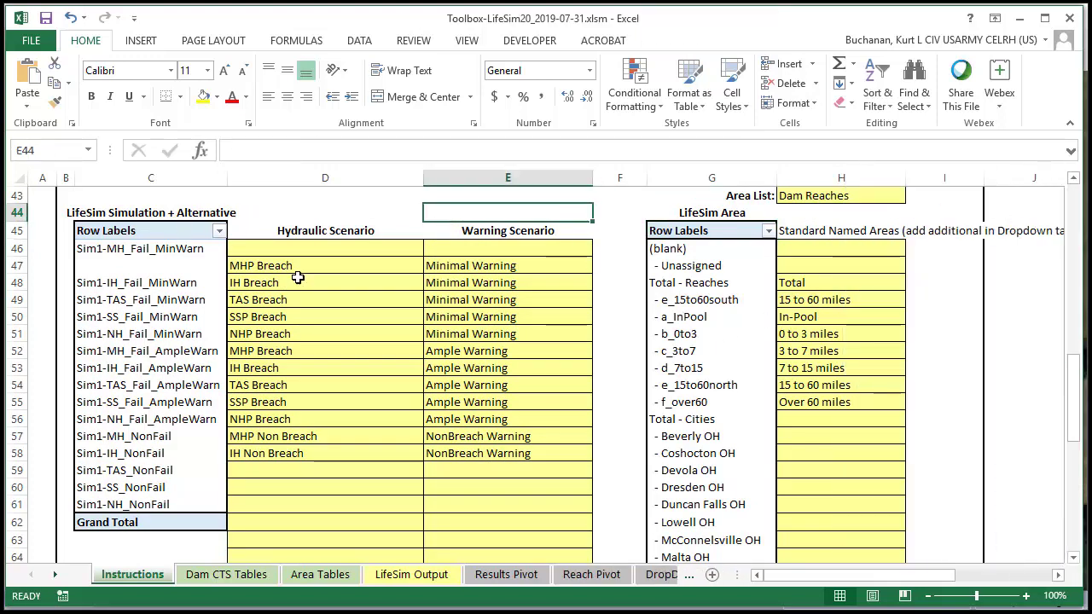
# Move the MHP Breach / Minimal Warning pair from D47:E47 up to row 46.
pyautogui.moveTo(294, 264); pyautogui.dragTo(450, 268)
pyautogui.hotkey('ctrl', 'x')
pyautogui.hotkey('ctrl', 'q')
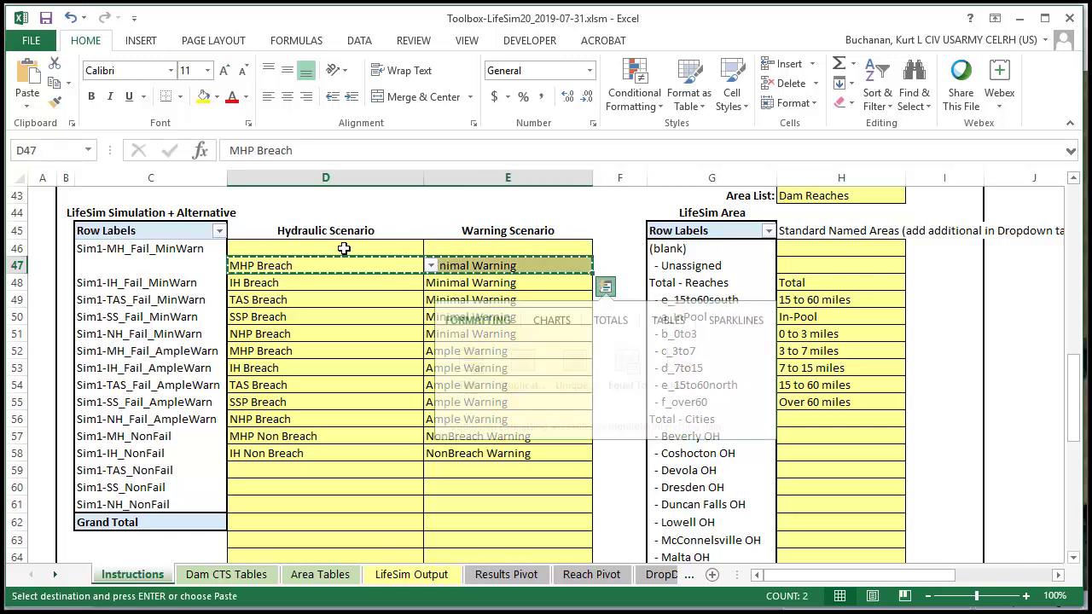
pyautogui.click(343, 247)
pyautogui.hotkey('ctrl', 'v')
pyautogui.moveTo(343, 263); pyautogui.dragTo(468, 261)
pyautogui.press('Delete')
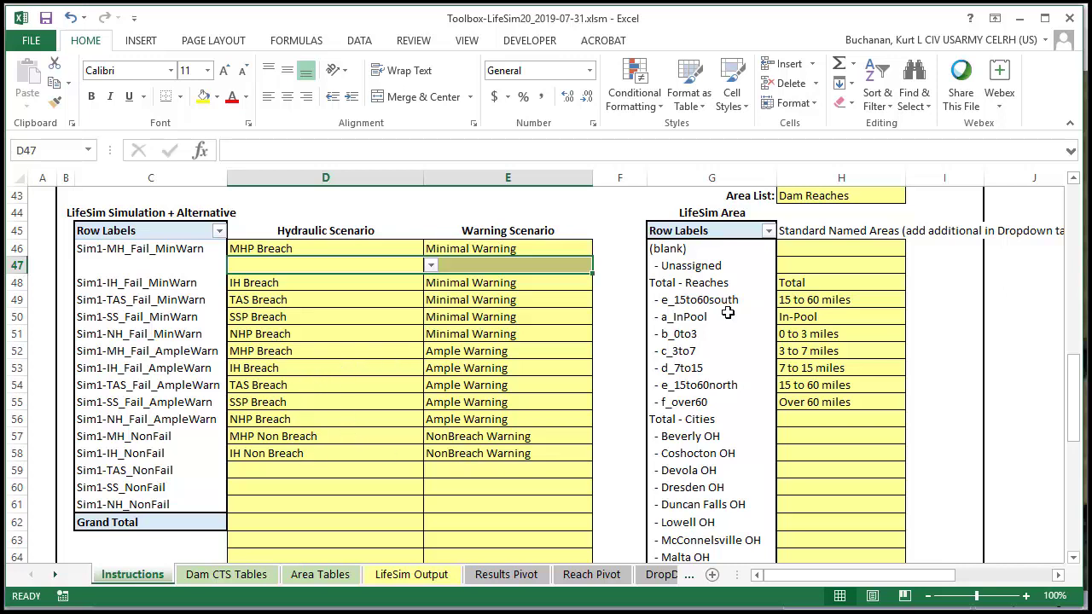
# Review the area mappings for Unassigned, Total - Reaches, e_15to60south and Total - Cities.
pyautogui.click(816, 264)
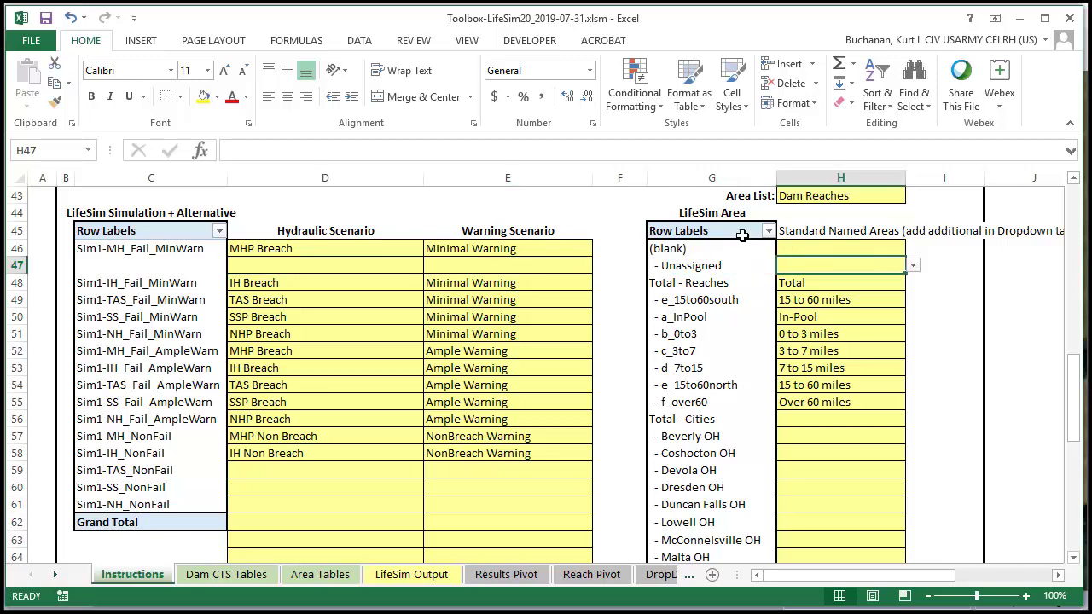
pyautogui.click(845, 280)
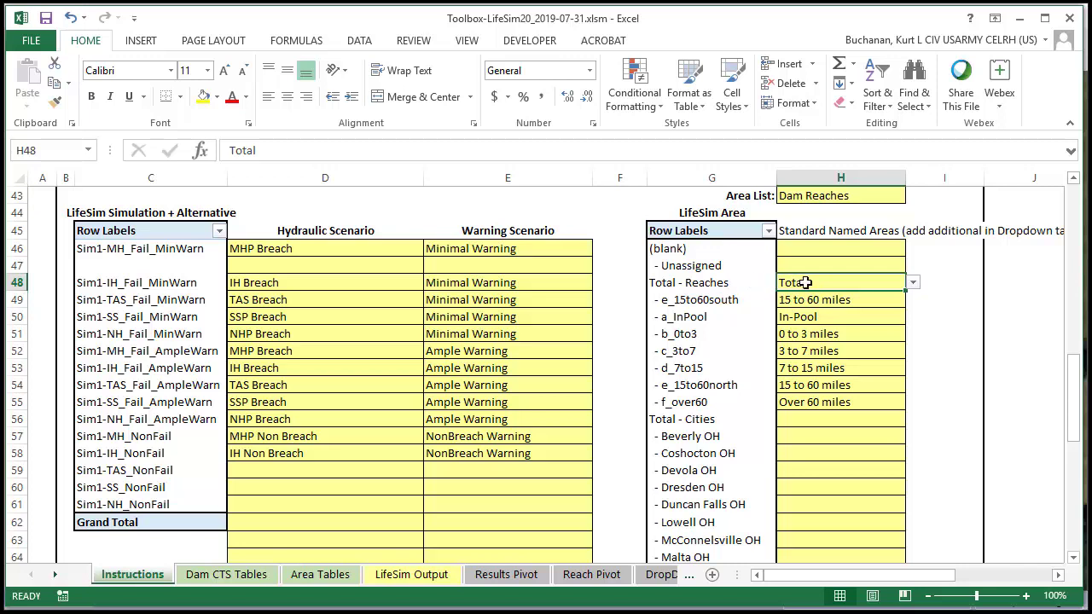
pyautogui.click(810, 304)
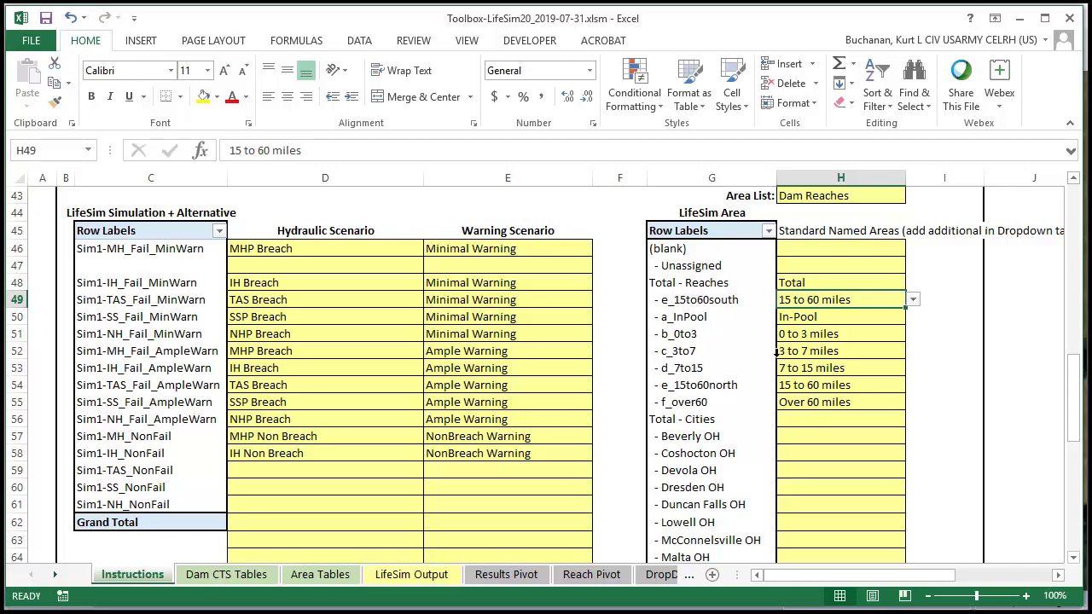
pyautogui.click(798, 281)
pyautogui.click(812, 421)
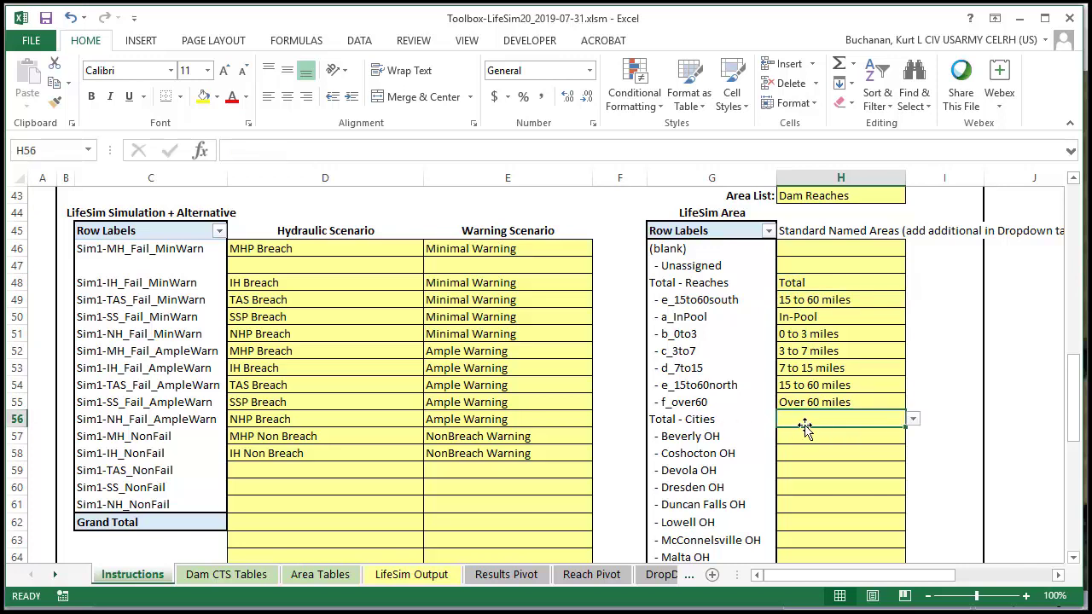
pyautogui.scroll(-2, 811, 431)
pyautogui.scroll(2, 841, 397)
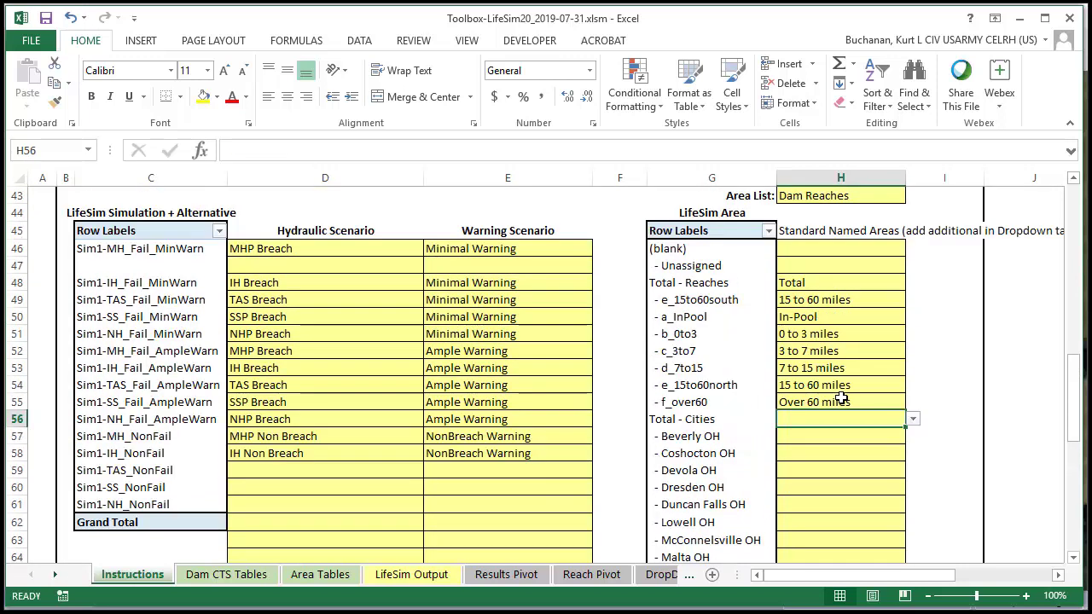
# On the DropDown List sheet, enter Coshocton, Marietta and Zanesville into Dam Areas cells Z15:Z17.
pyautogui.click(661, 575)
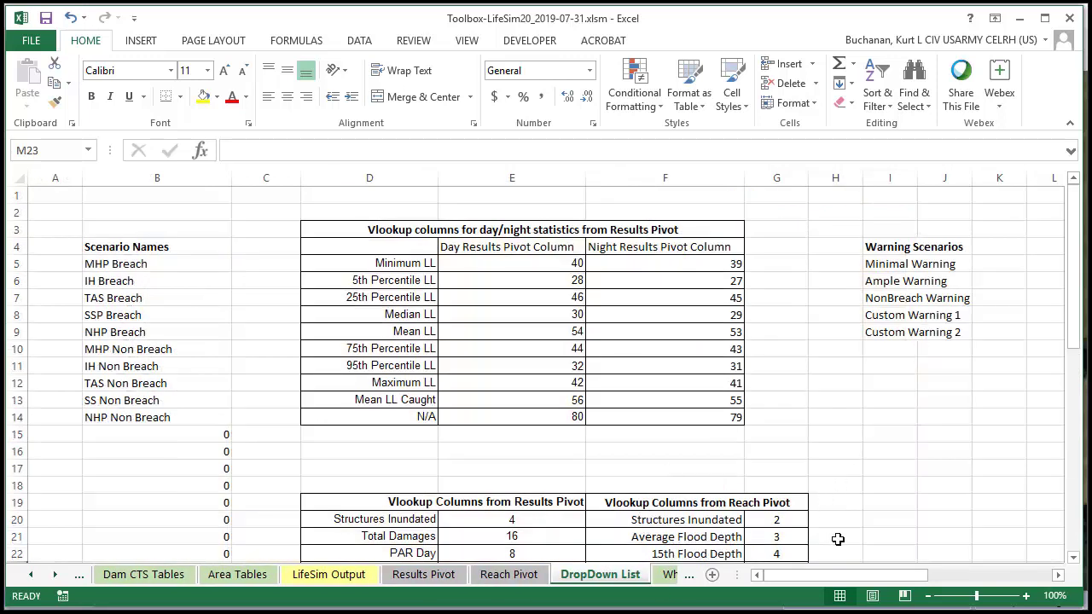
pyautogui.moveTo(845, 577); pyautogui.dragTo(993, 584)
pyautogui.click(795, 432)
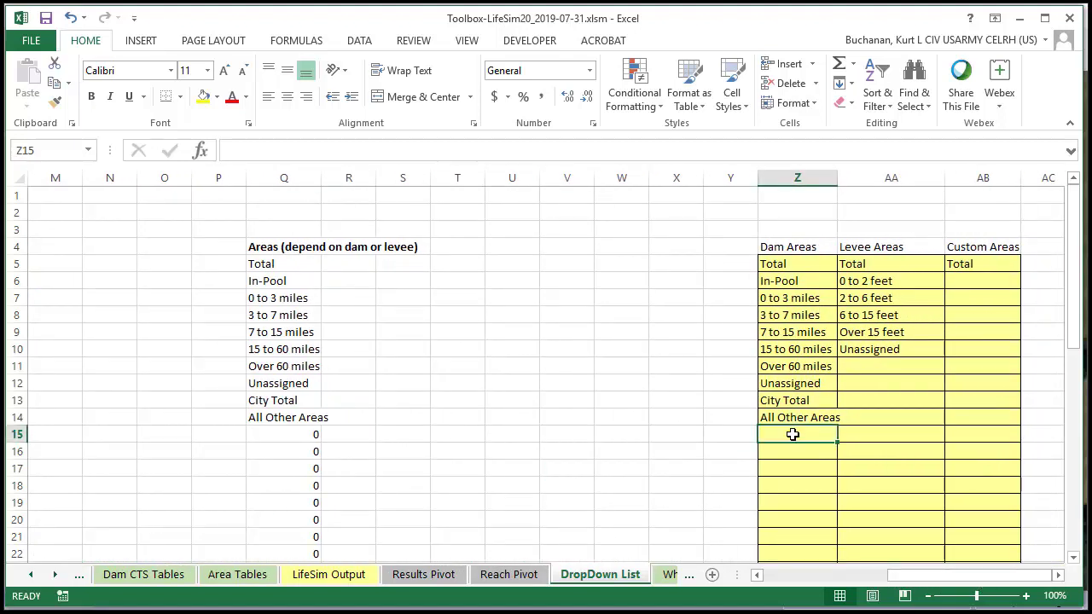
pyautogui.write('Coshoct')
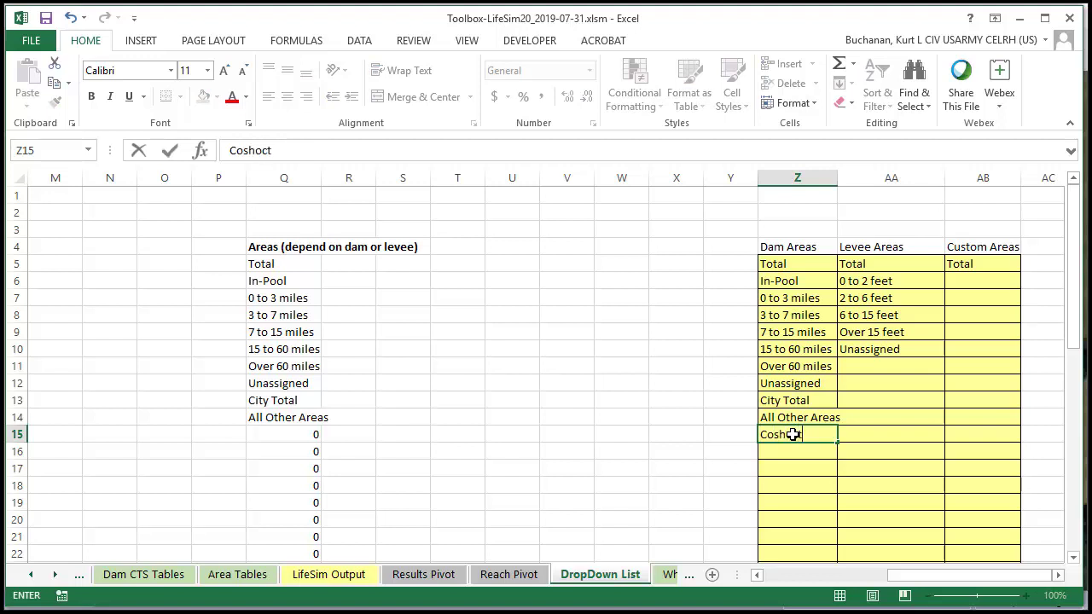
pyautogui.write('on')
pyautogui.press('Return')
pyautogui.write('Mar')
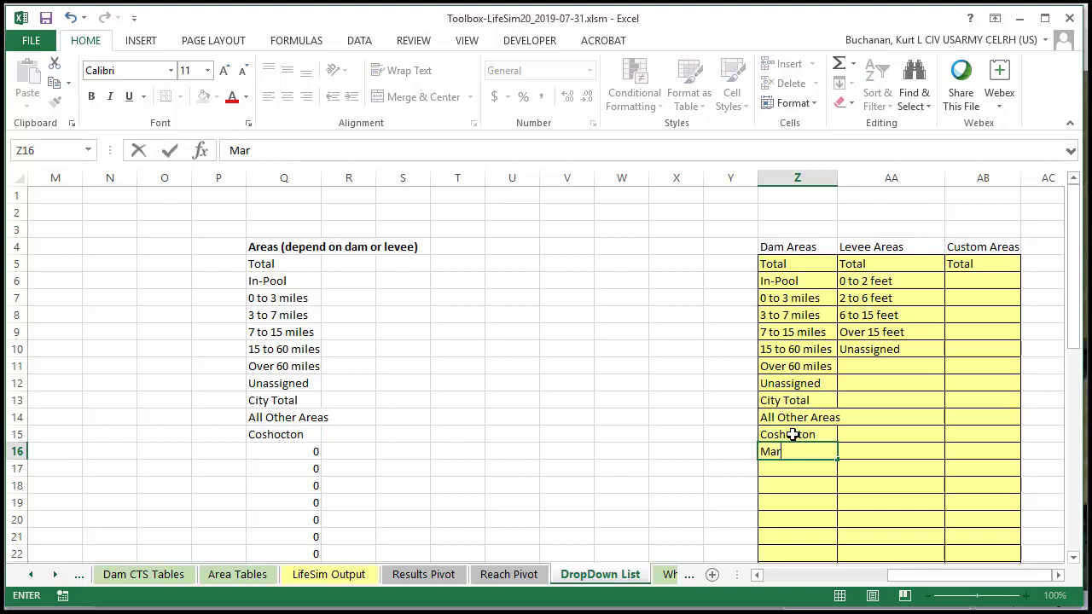
pyautogui.write('ietta')
pyautogui.press('Return')
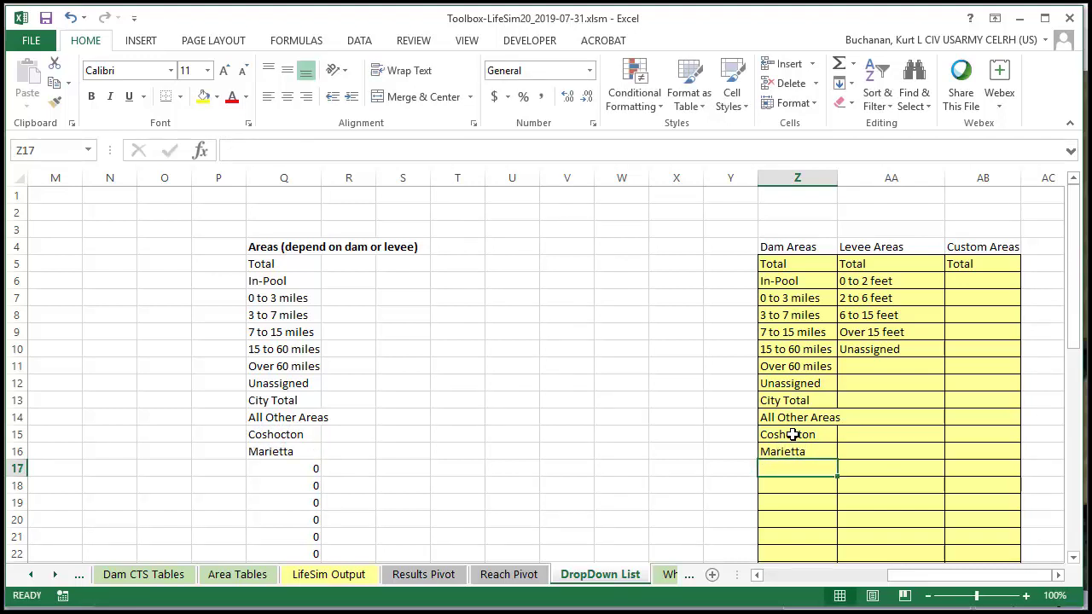
pyautogui.write('Zanesvi')
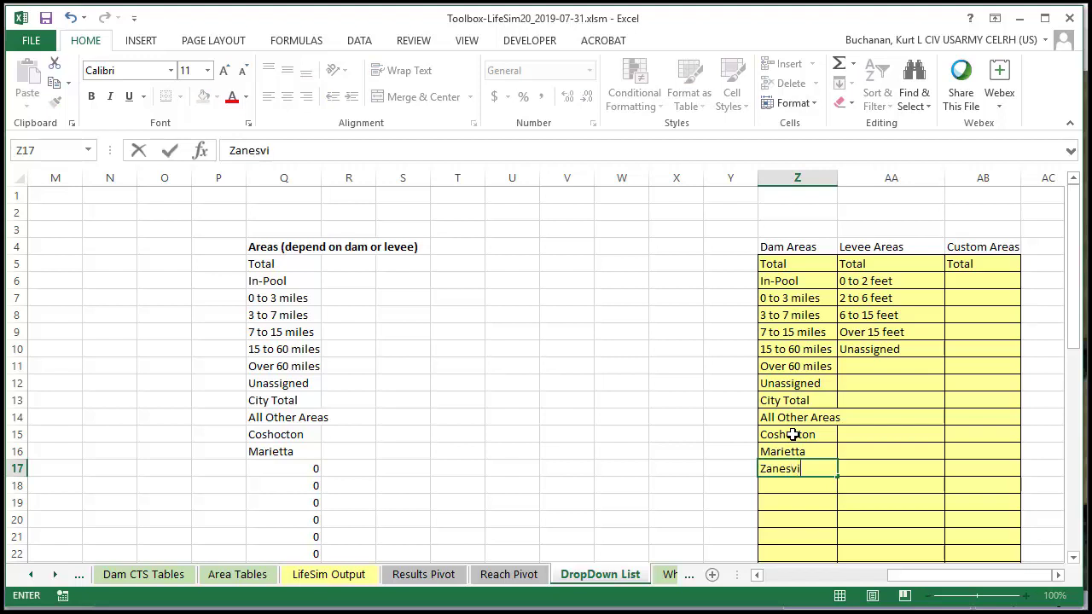
pyautogui.write('lle')
pyautogui.press('Return')
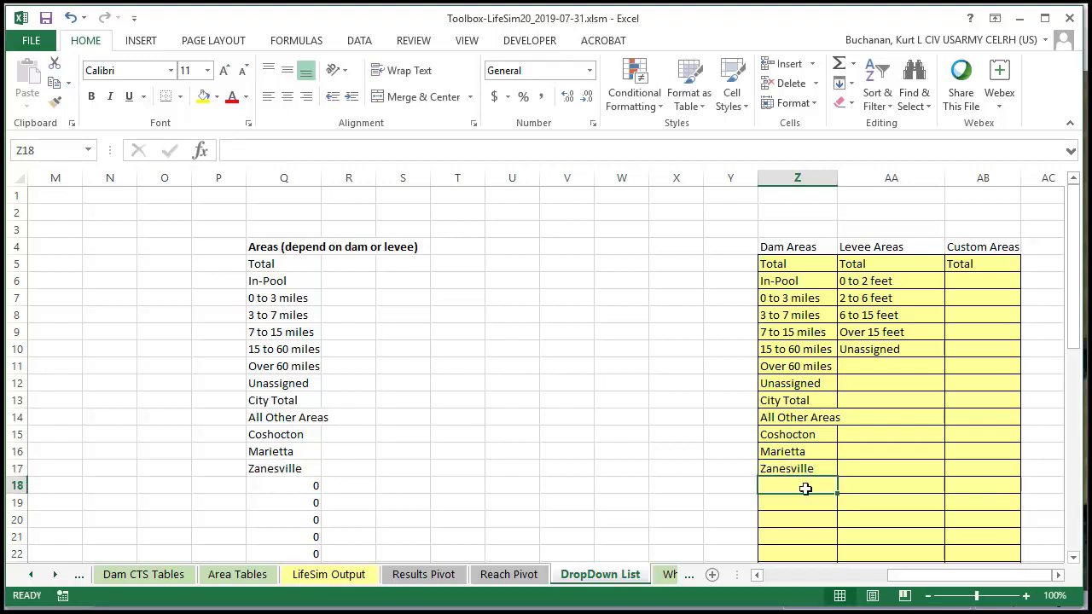
# On the Instructions sheet, map Coshocton OH to Coshocton and Marietta OH to Marietta.
pyautogui.click(165, 577)
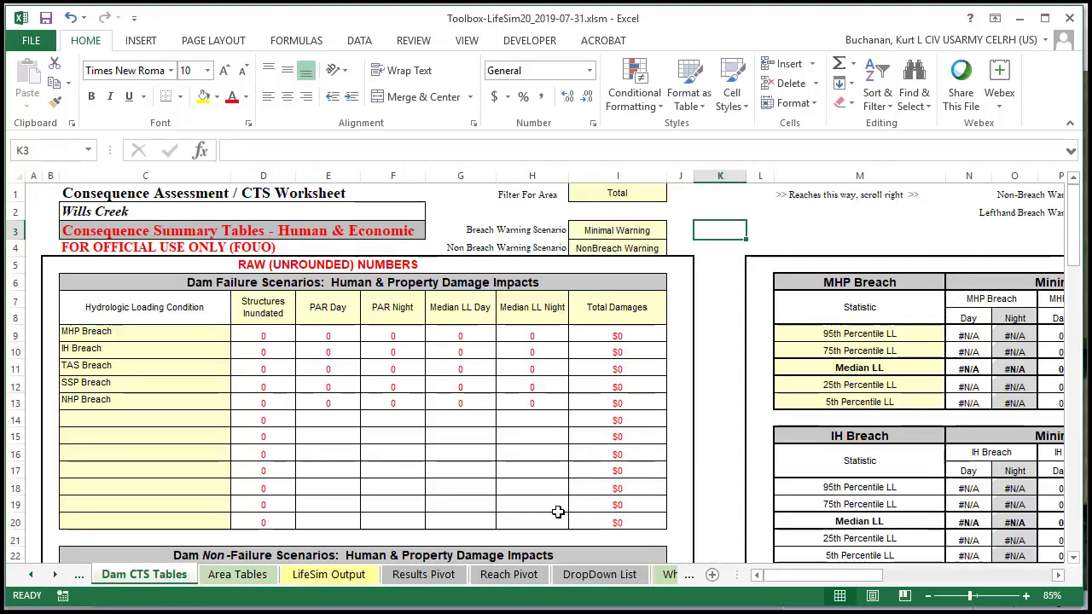
pyautogui.click(33, 575)
pyautogui.click(128, 576)
pyautogui.scroll(-1, 865, 451)
pyautogui.click(836, 402)
pyautogui.click(914, 401)
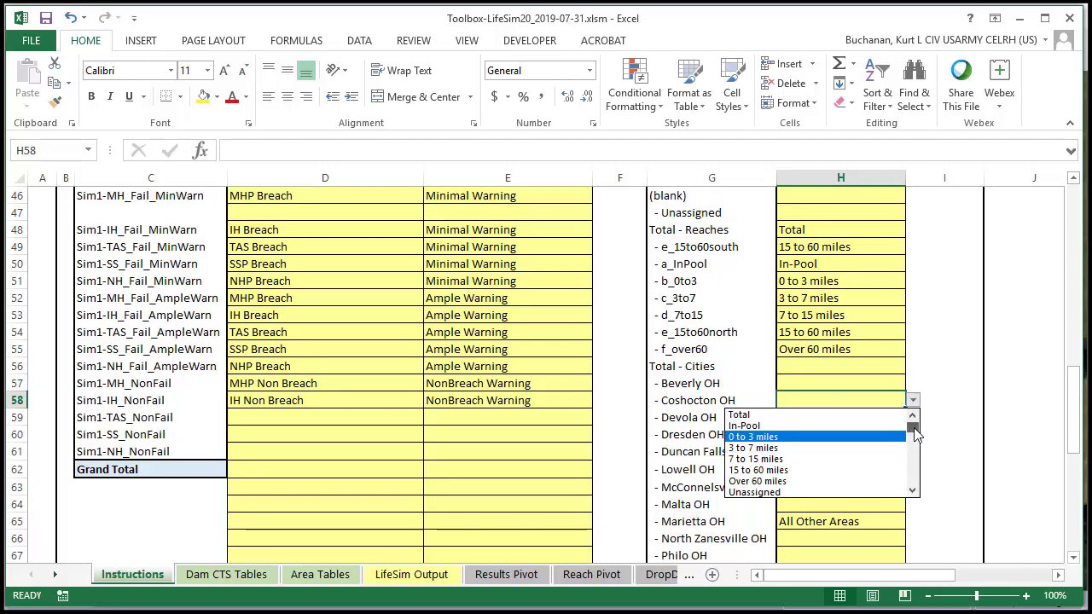
pyautogui.scroll(-2, 874, 440)
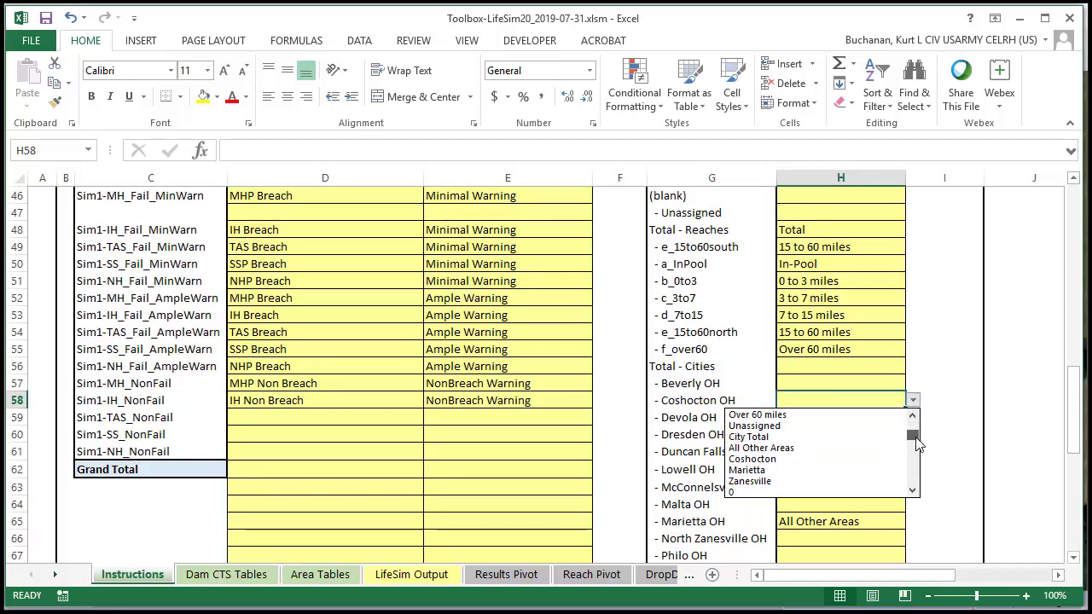
pyautogui.click(847, 467)
pyautogui.scroll(-2, 867, 483)
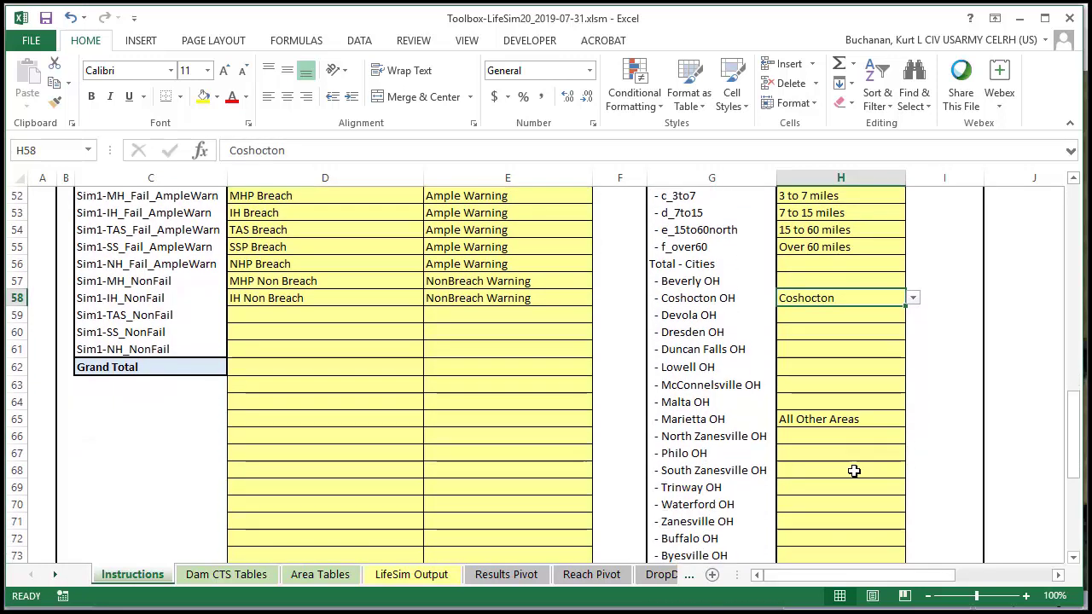
pyautogui.click(893, 421)
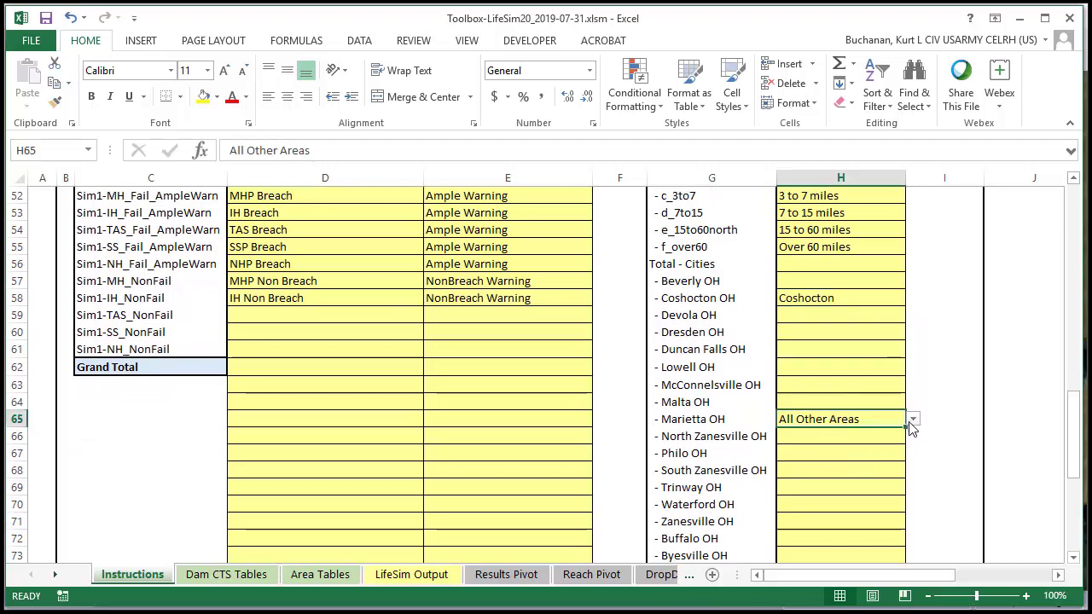
pyautogui.click(912, 422)
pyautogui.click(845, 458)
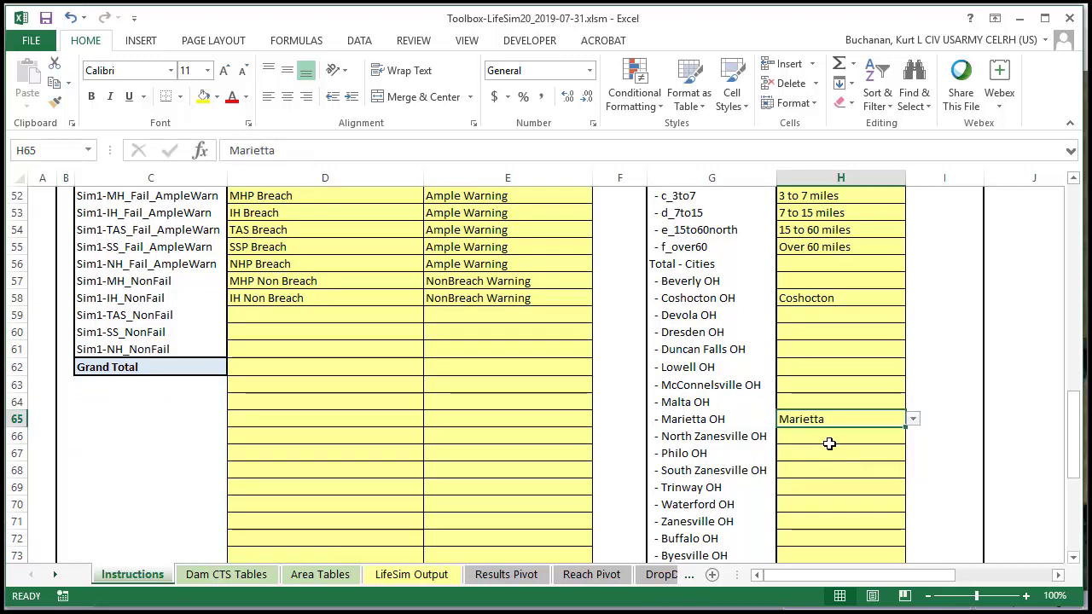
# Map both North Zanesville OH and South Zanesville OH to the Zanesville area.
pyautogui.click(828, 437)
pyautogui.scroll(-1, 829, 442)
pyautogui.scroll(-5, 827, 499)
pyautogui.scroll(6, 827, 498)
pyautogui.scroll(-2, 827, 498)
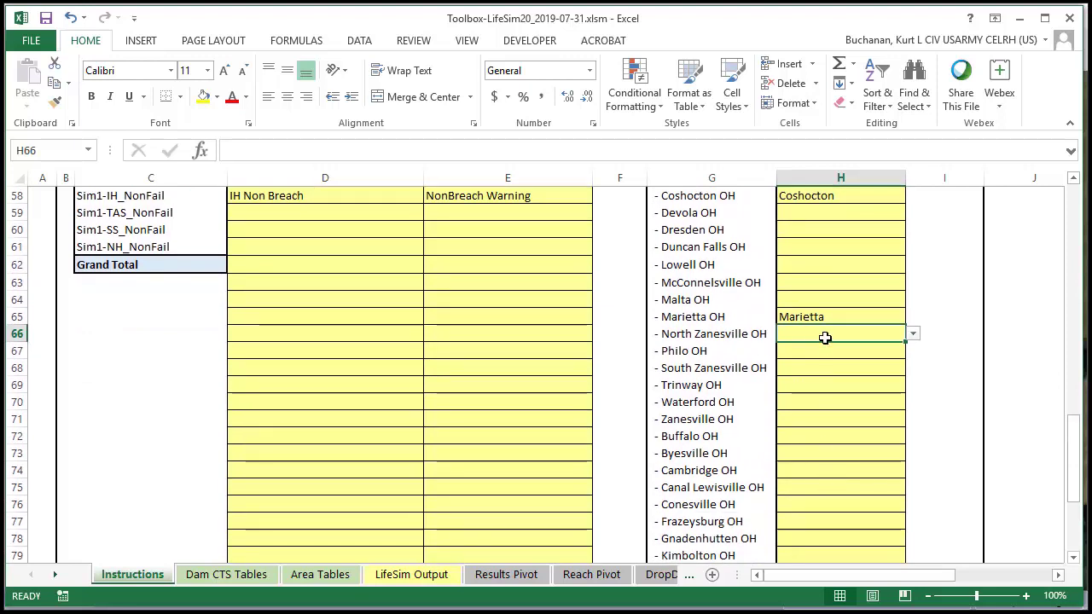
pyautogui.click(913, 334)
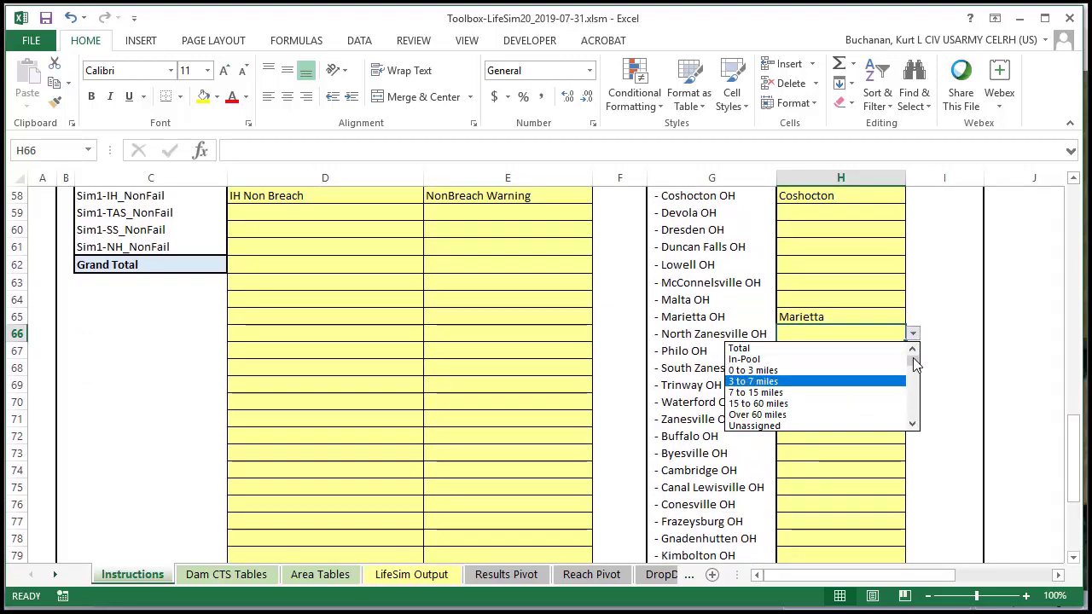
pyautogui.scroll(-3, 853, 401)
pyautogui.click(854, 393)
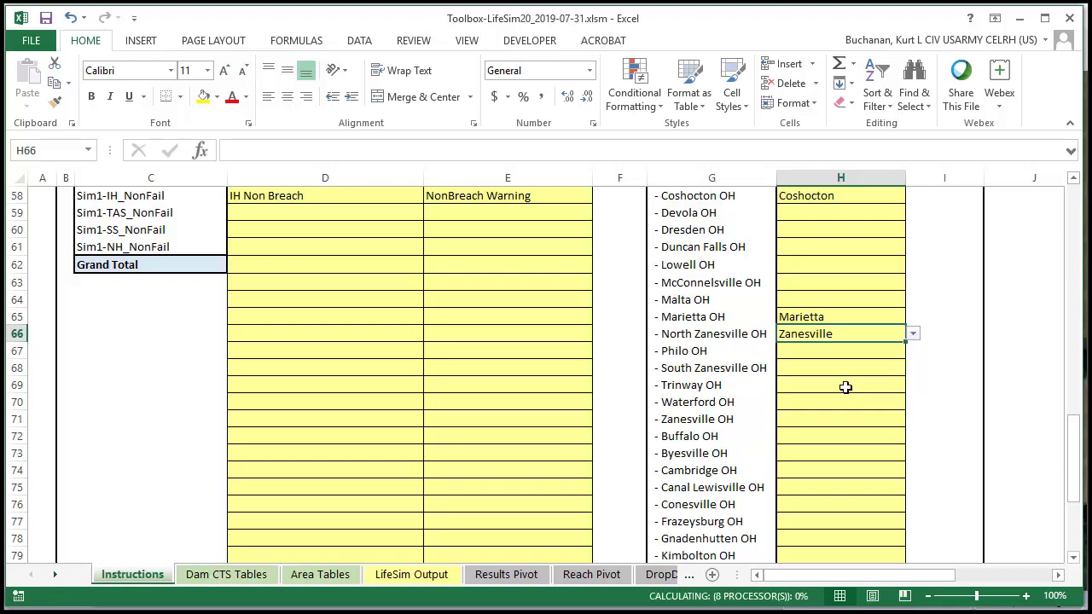
pyautogui.click(805, 370)
pyautogui.click(912, 369)
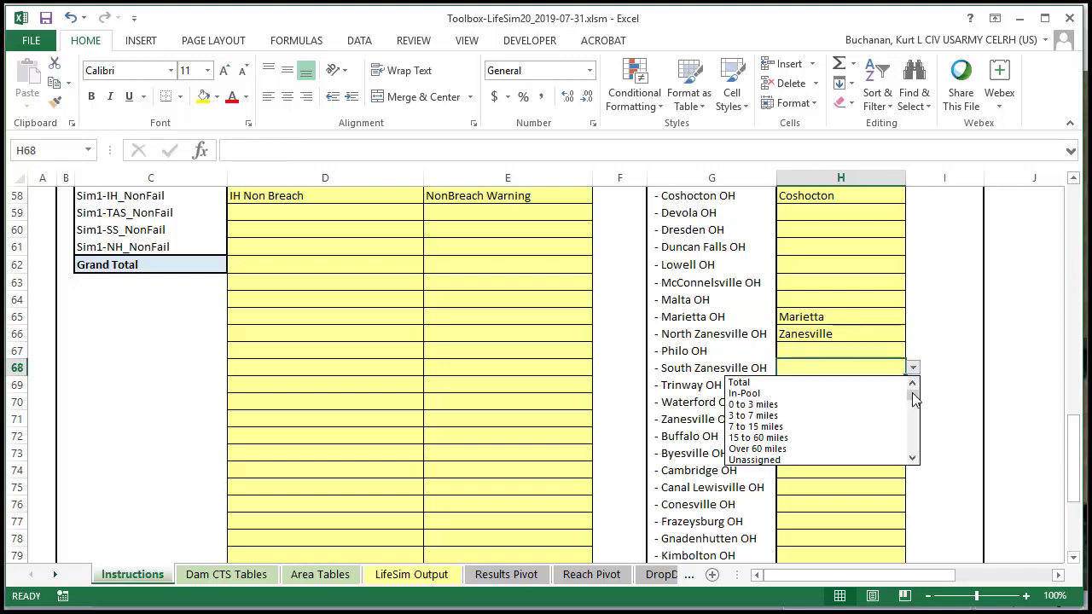
pyautogui.scroll(-4, 914, 401)
pyautogui.click(851, 450)
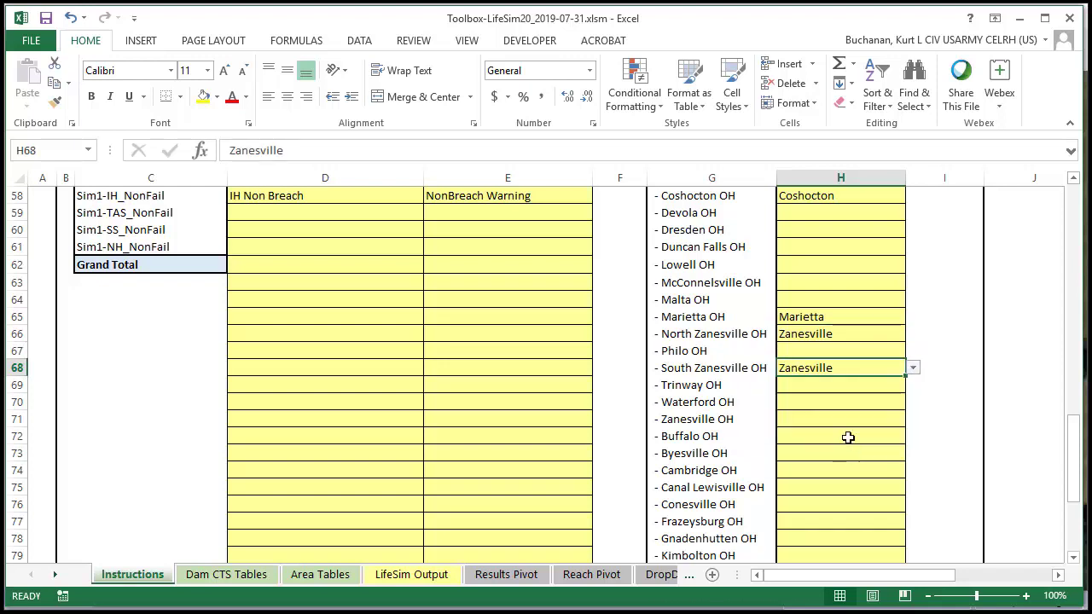
pyautogui.click(937, 298)
pyautogui.scroll(4, 918, 317)
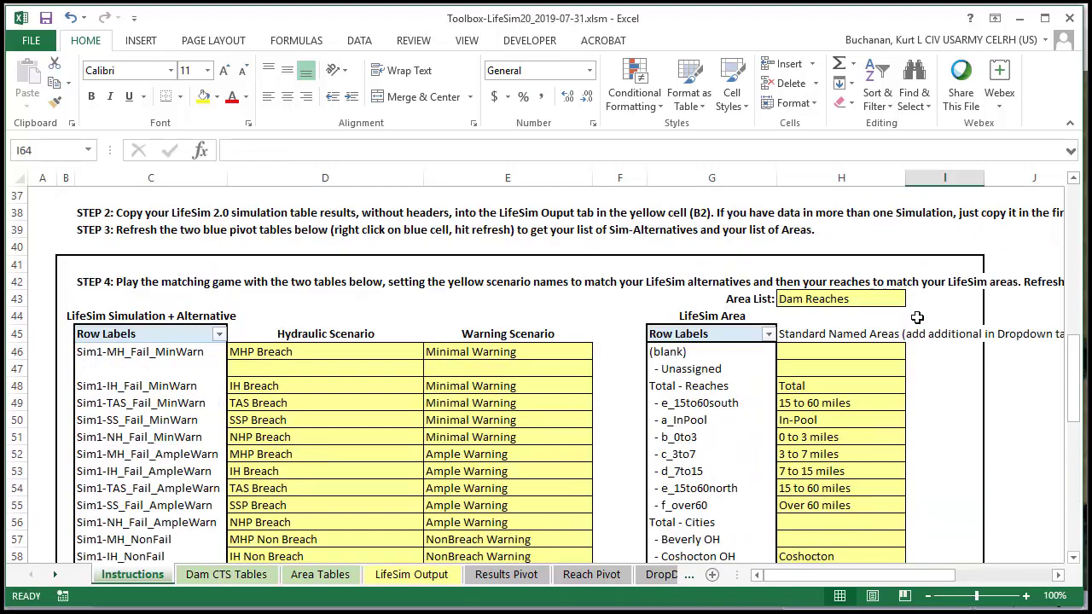
# Run the STEP 5 macro, review the Results and Reach pivots, then return to Dam CTS Tables.
pyautogui.moveTo(825, 582); pyautogui.dragTo(888, 580)
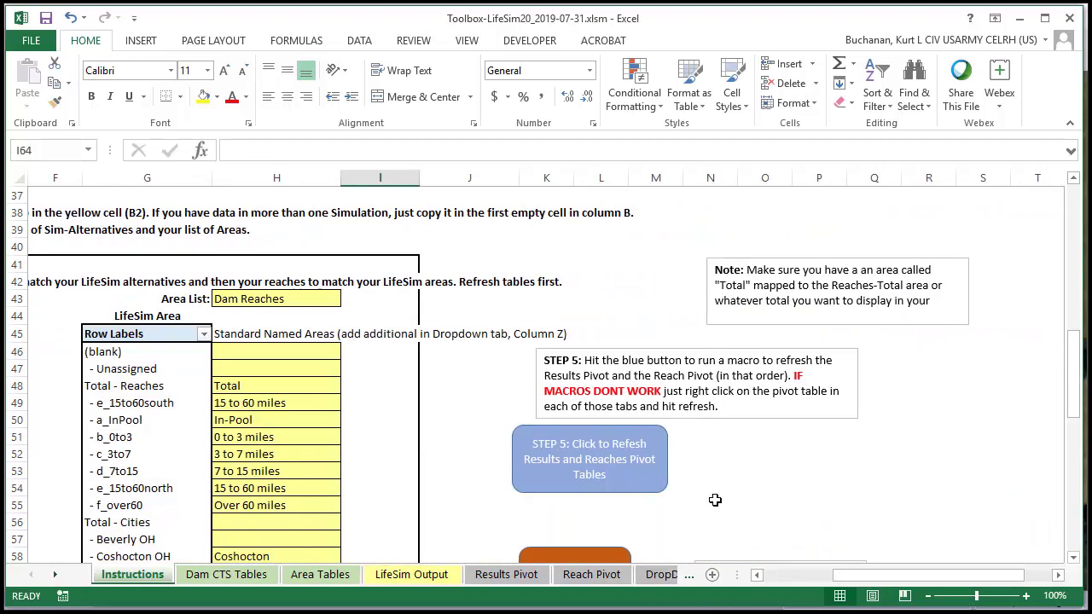
pyautogui.click(597, 465)
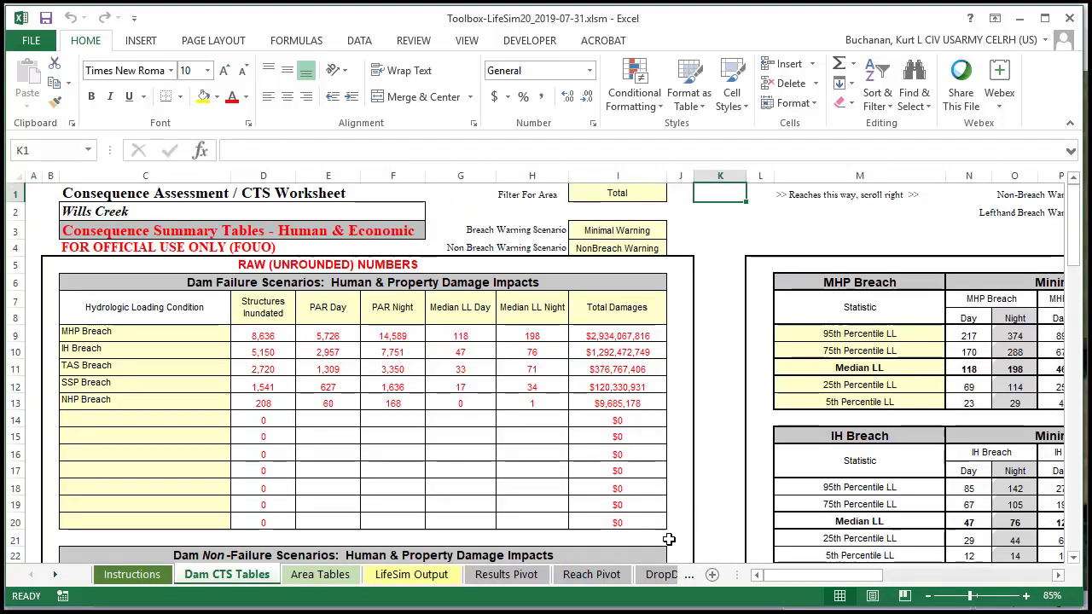
pyautogui.click(505, 572)
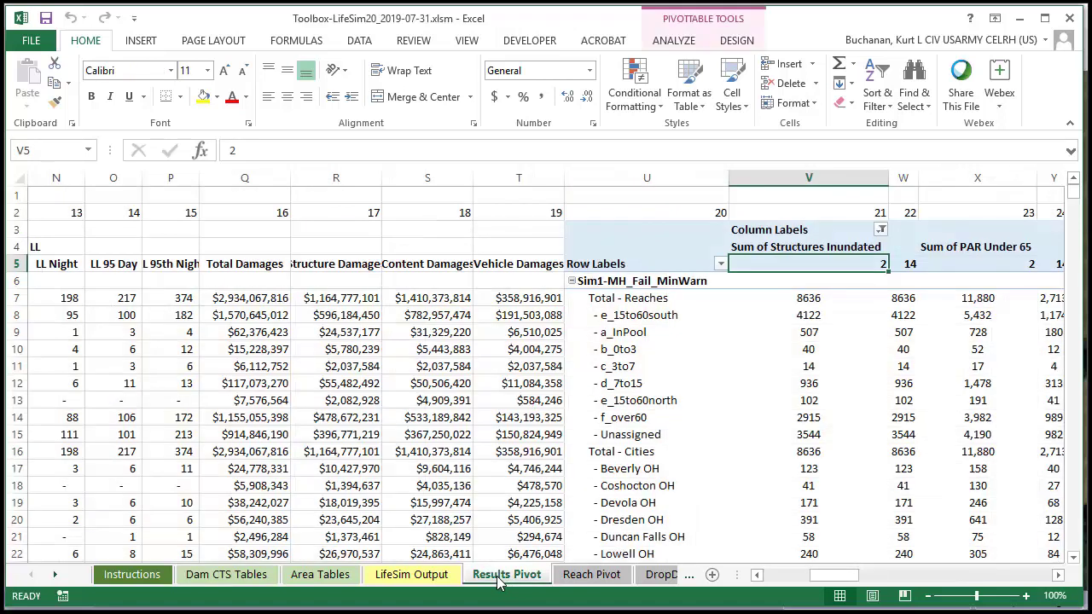
pyautogui.rightClick(676, 240)
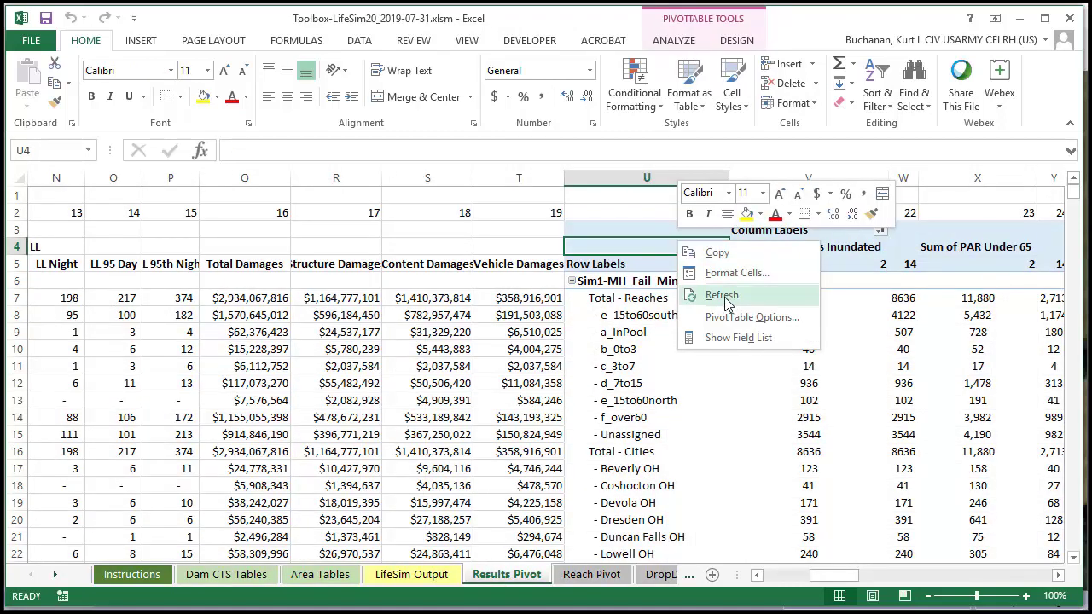
pyautogui.press('Escape')
pyautogui.click(589, 575)
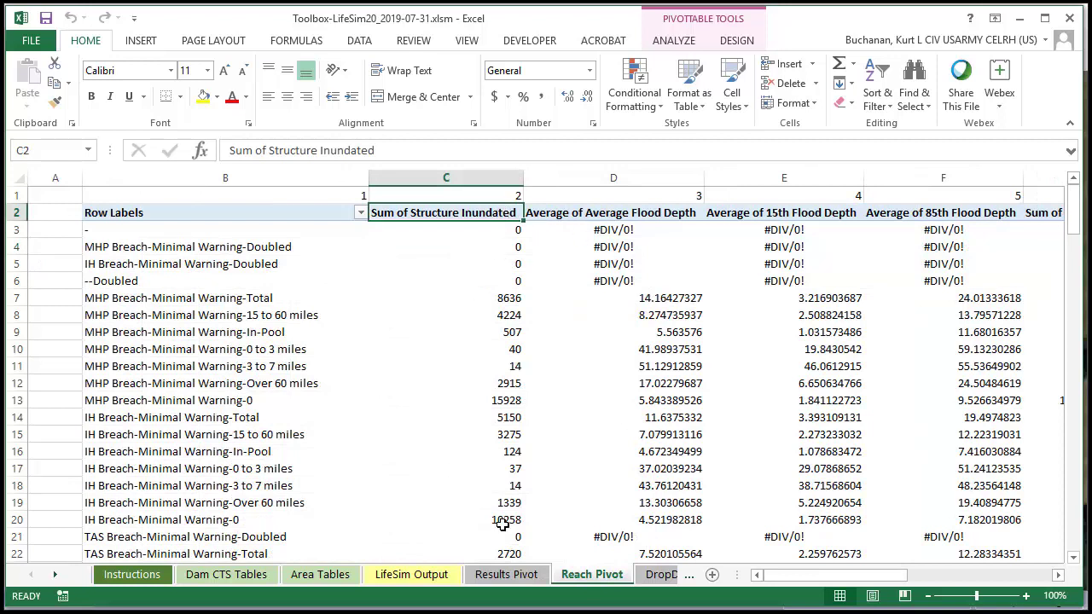
pyautogui.click(237, 575)
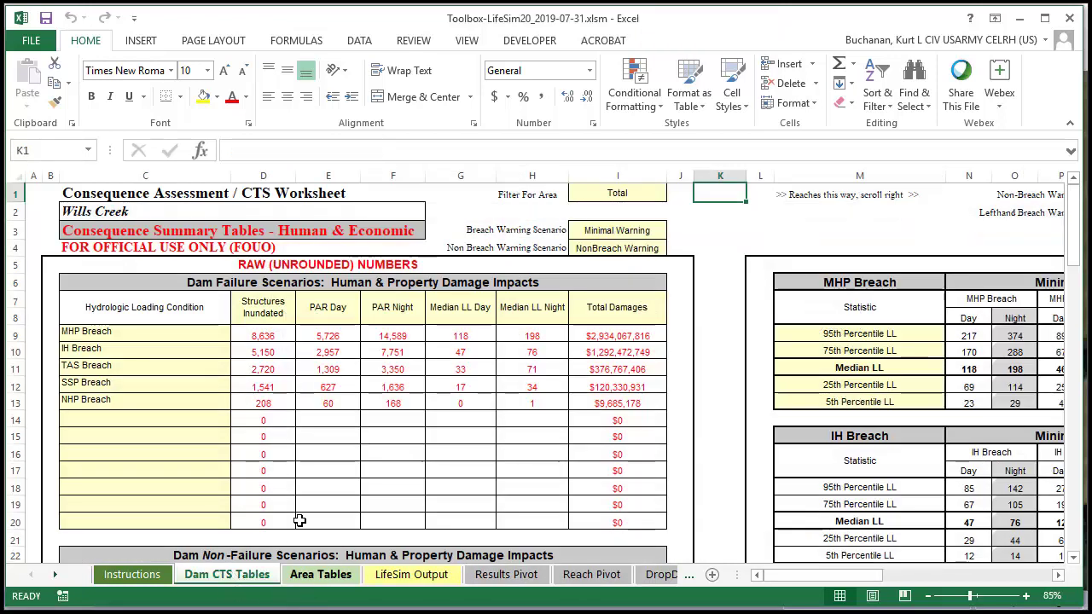
pyautogui.click(156, 333)
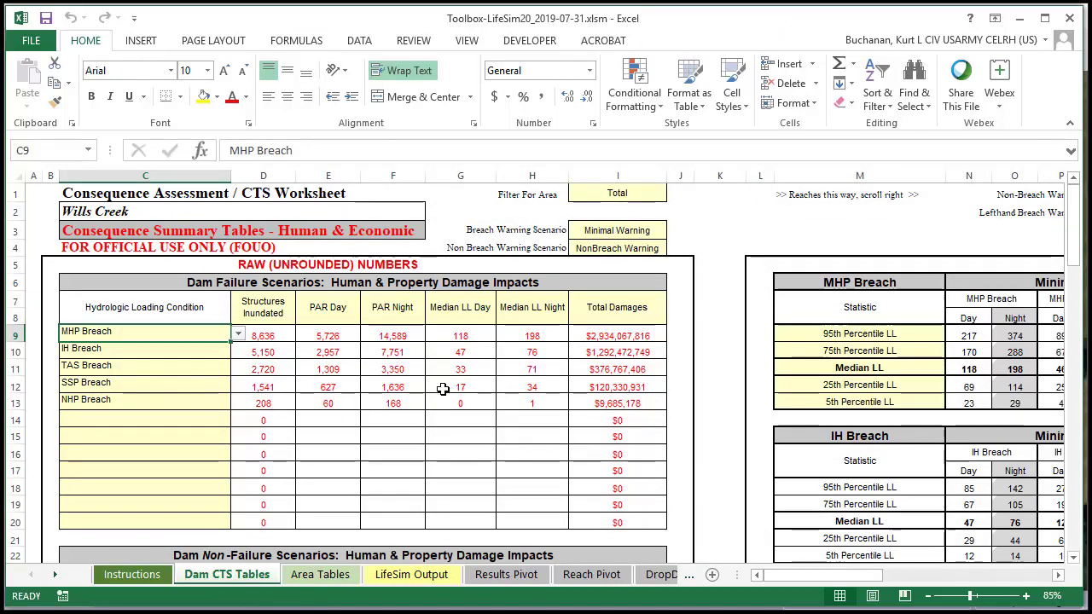
pyautogui.click(648, 193)
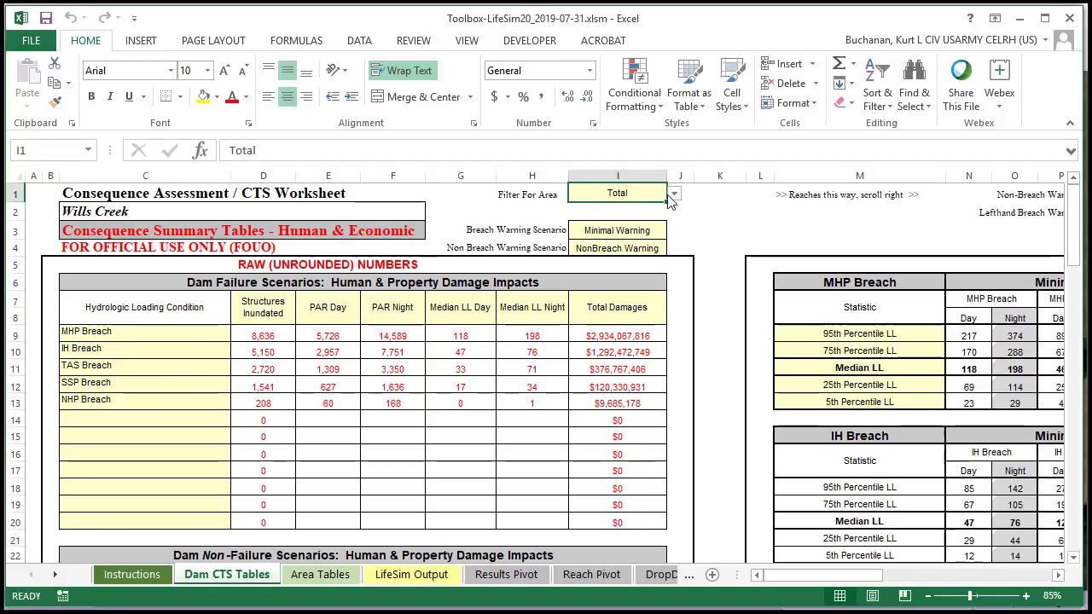
pyautogui.click(674, 194)
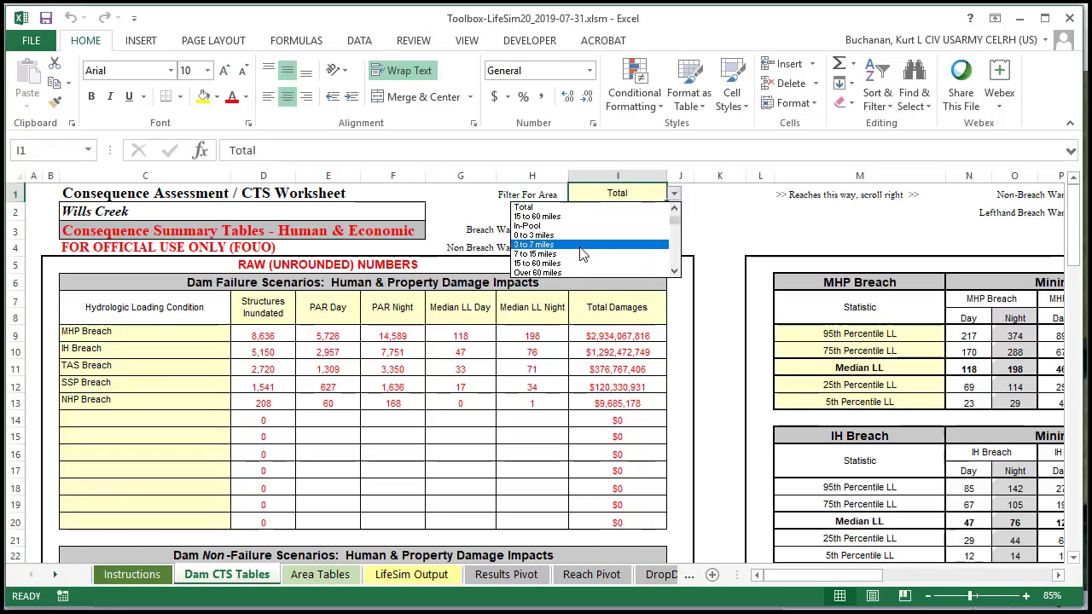
pyautogui.click(549, 254)
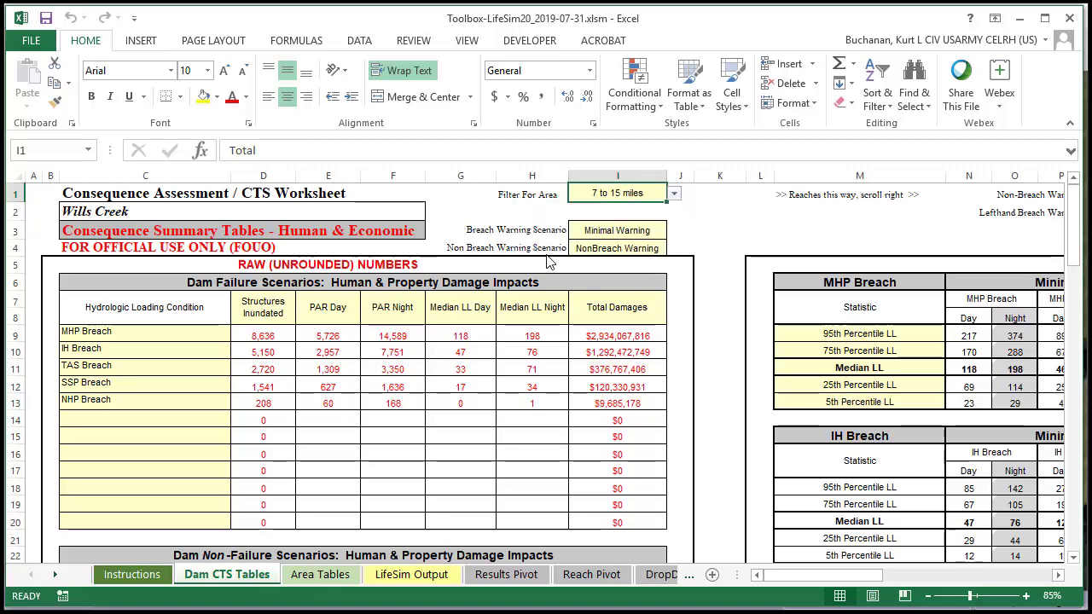
pyautogui.click(675, 194)
pyautogui.click(608, 261)
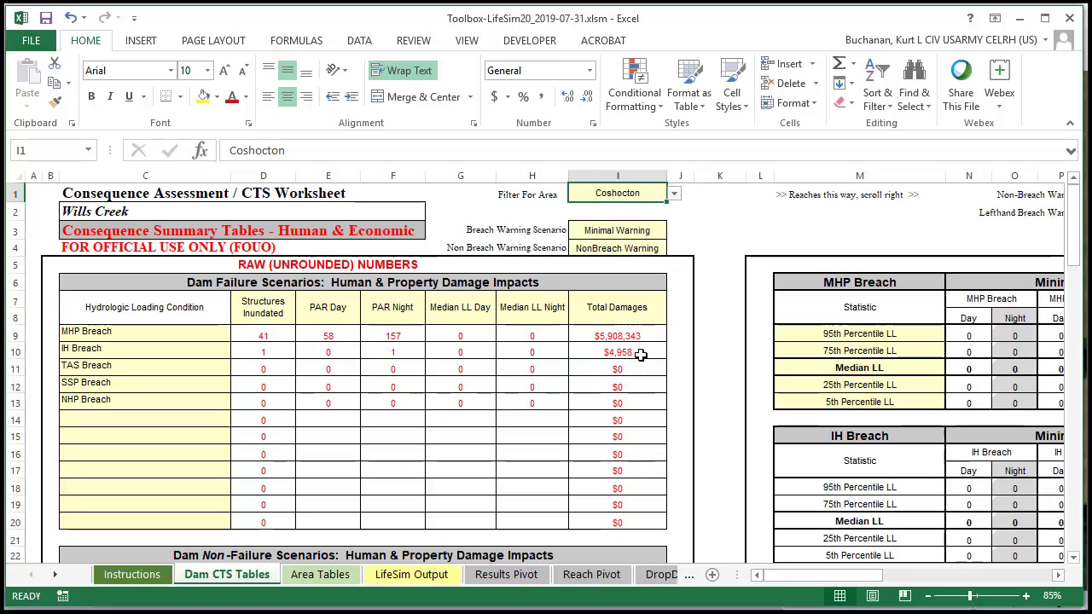
pyautogui.click(674, 194)
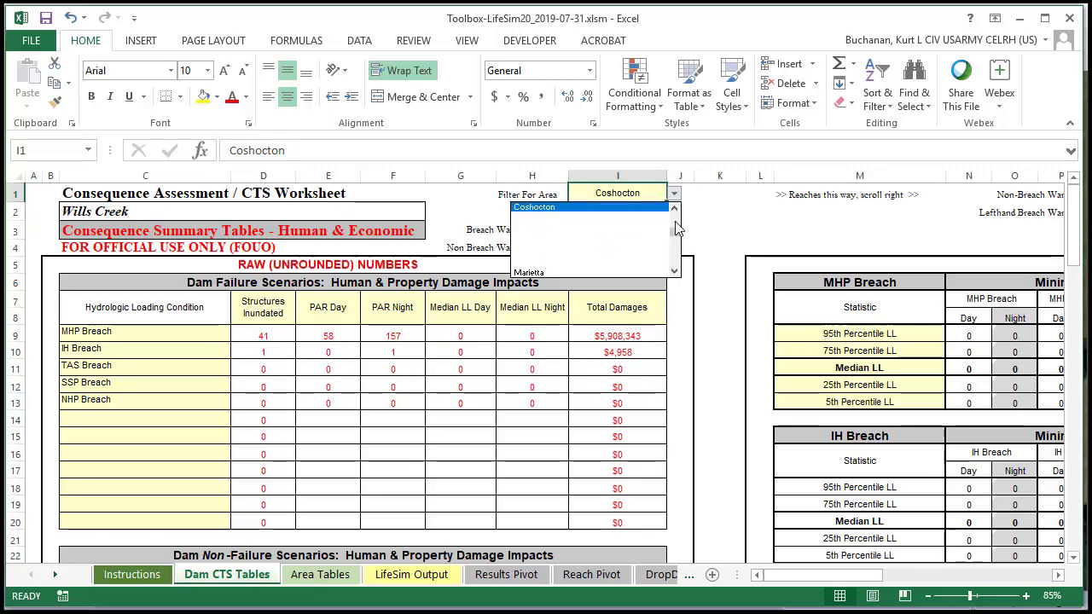
pyautogui.moveTo(679, 234); pyautogui.dragTo(679, 213)
pyautogui.click(617, 233)
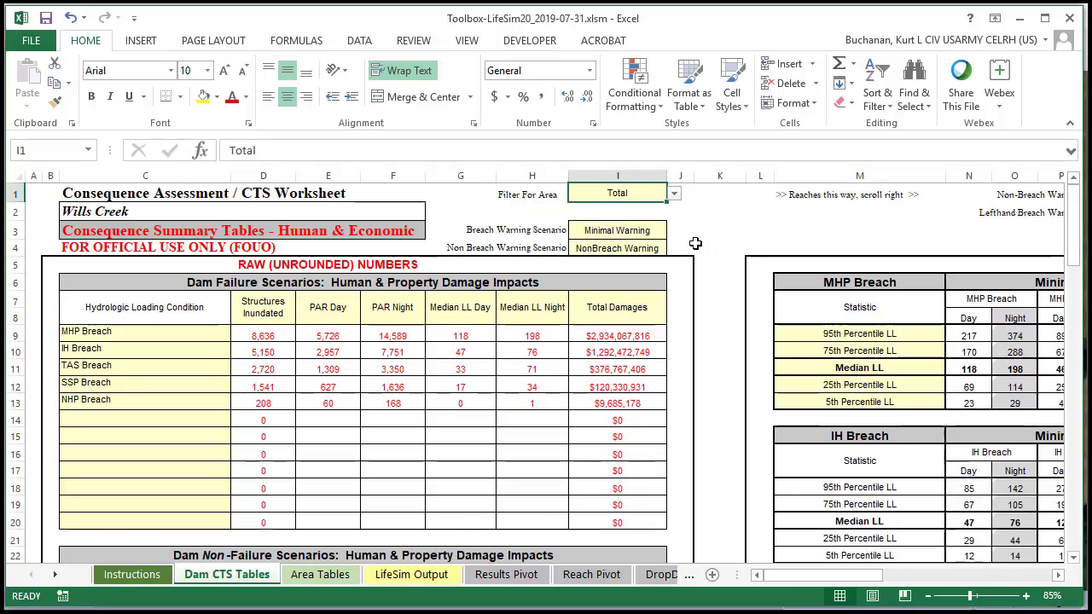
pyautogui.click(594, 231)
pyautogui.click(602, 249)
pyautogui.hotkey('alt', 'Down')
pyautogui.press('Escape')
pyautogui.click(721, 369)
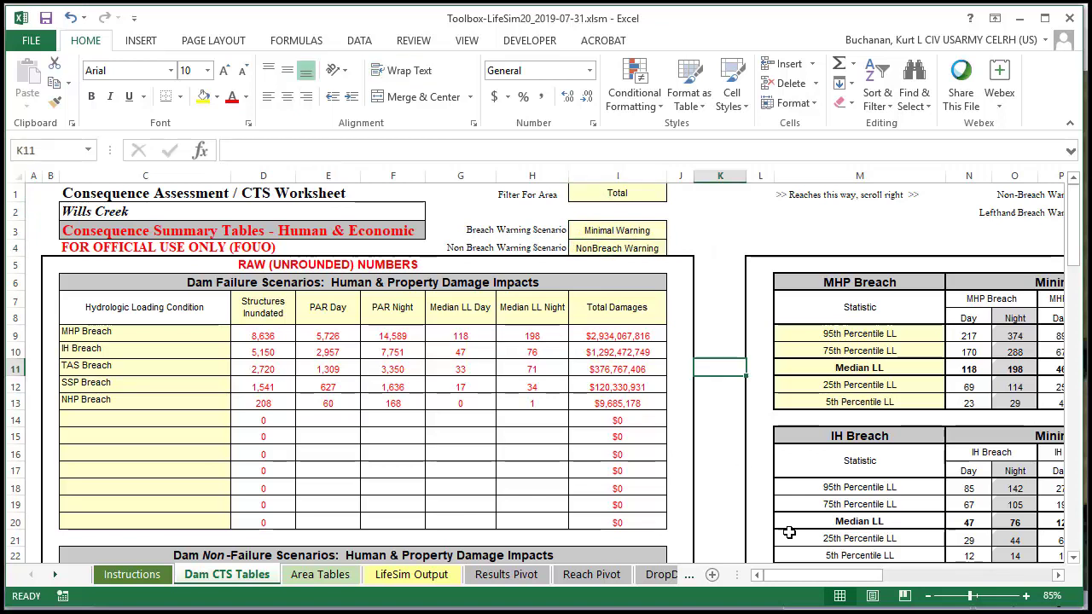
# Try Mean LL in the MHP Breach Median LL statistic row, then restore Median LL.
pyautogui.moveTo(807, 580); pyautogui.dragTo(864, 582)
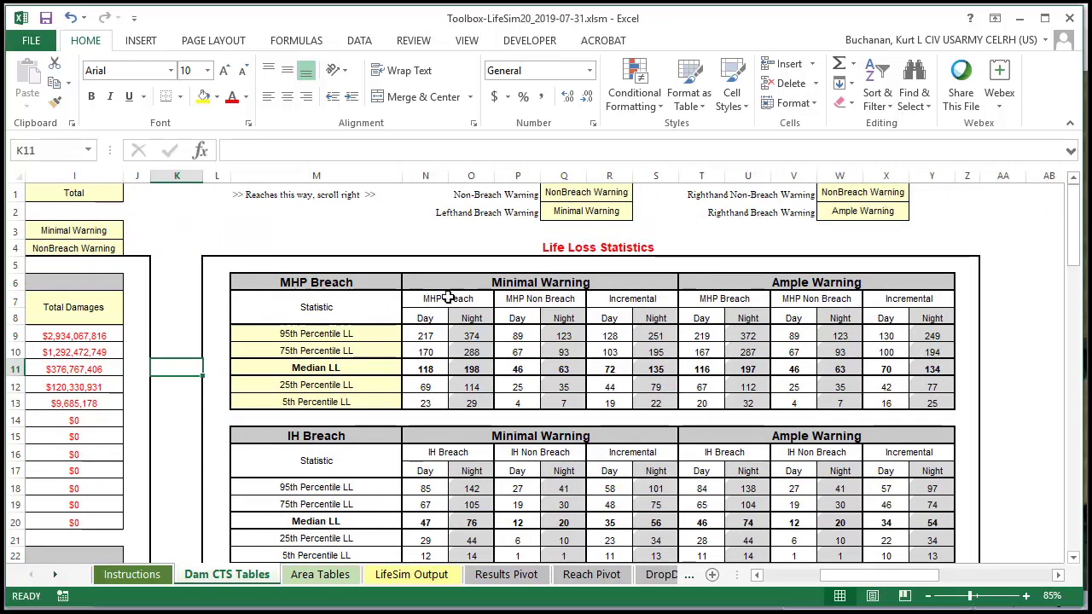
pyautogui.click(332, 364)
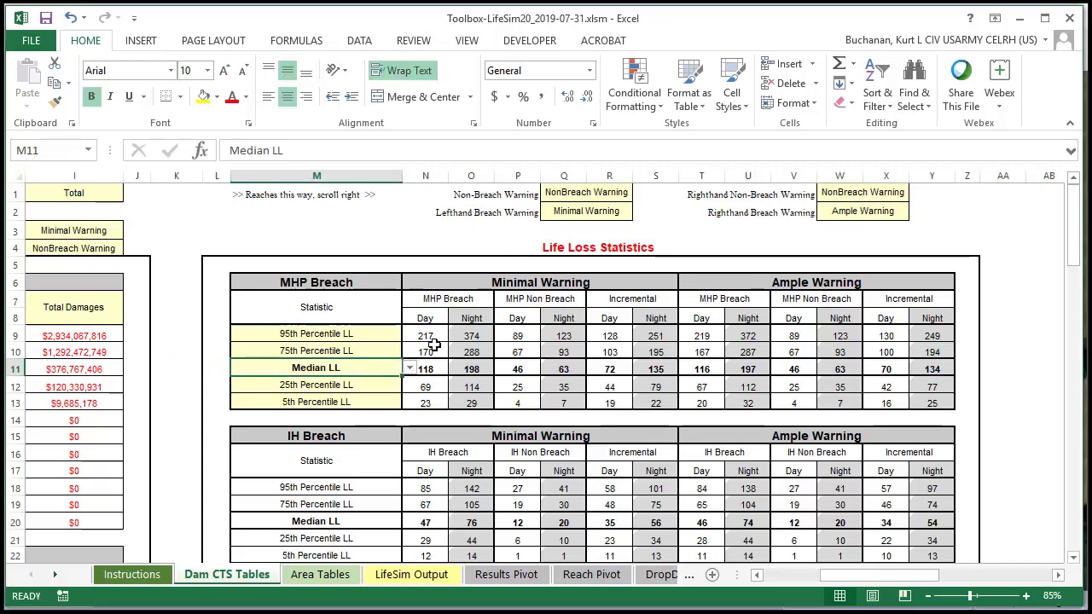
pyautogui.moveTo(839, 581); pyautogui.dragTo(802, 587)
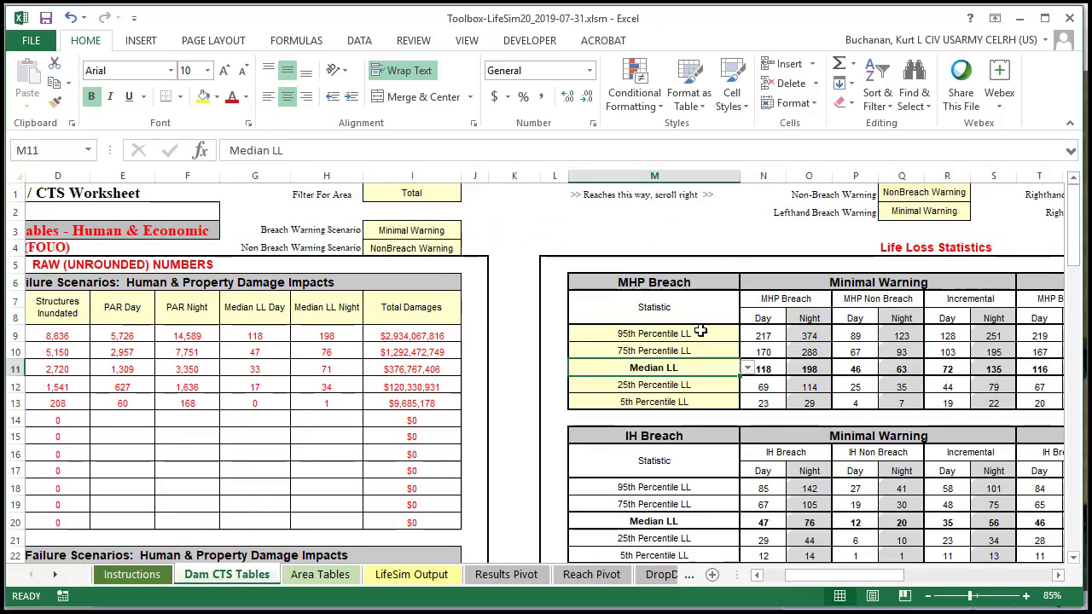
pyautogui.click(747, 371)
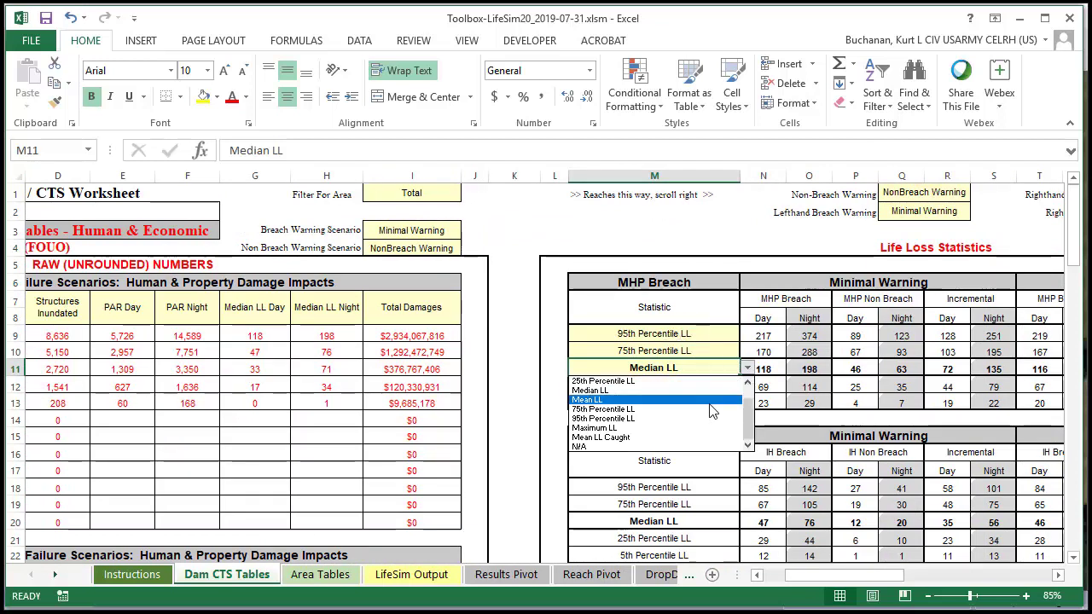
pyautogui.click(687, 400)
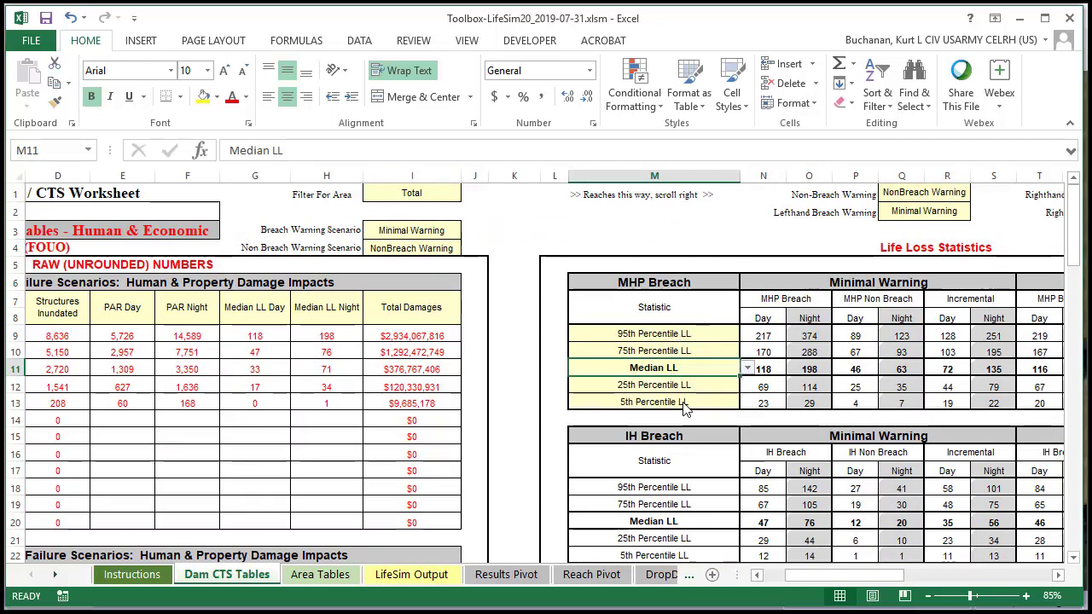
pyautogui.click(748, 369)
pyautogui.click(712, 390)
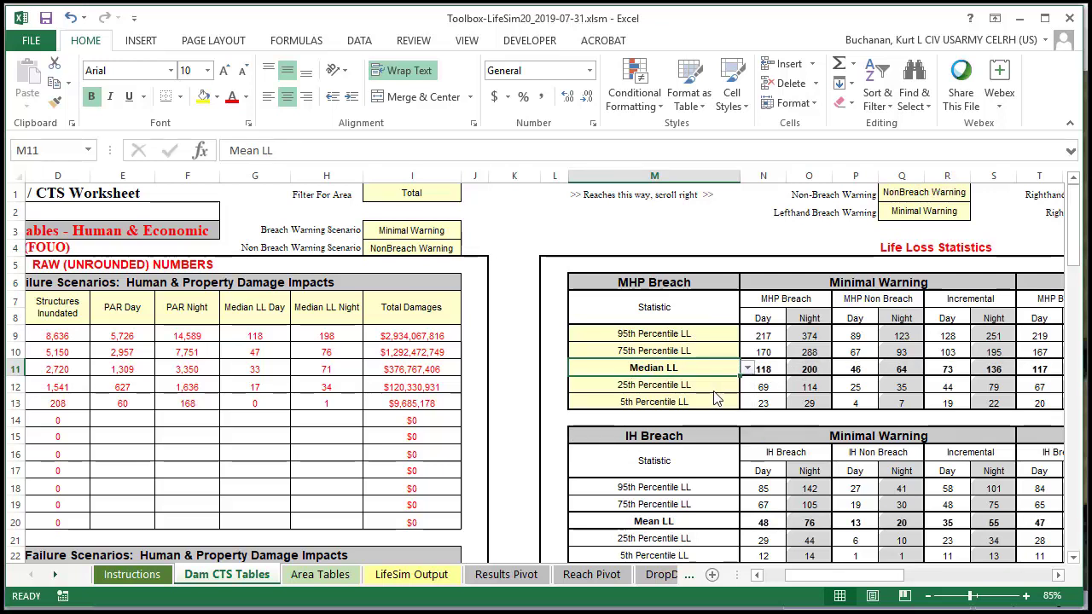
# Change the bottom statistic row from Minimum LL to 5th Percentile LL.
pyautogui.click(708, 397)
pyautogui.click(748, 402)
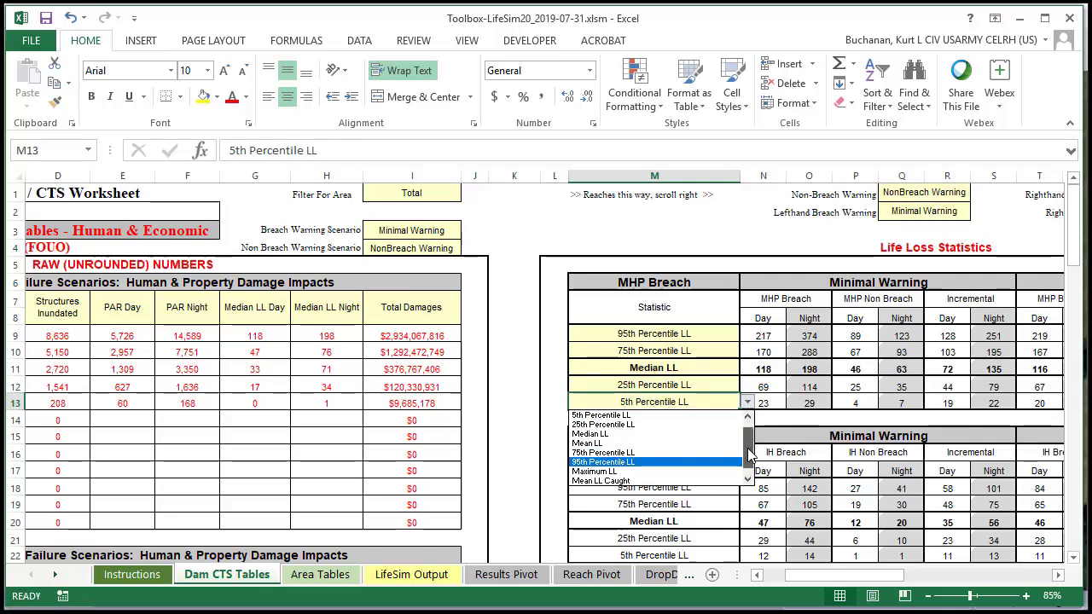
pyautogui.scroll(-1, 748, 461)
pyautogui.click(684, 412)
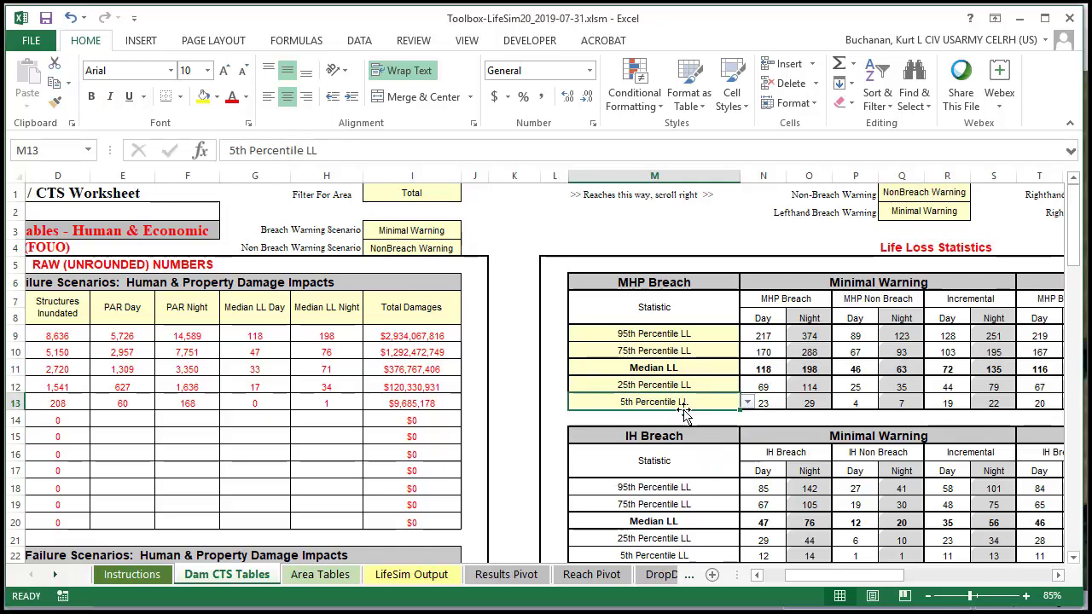
pyautogui.click(746, 403)
pyautogui.click(748, 416)
pyautogui.click(680, 418)
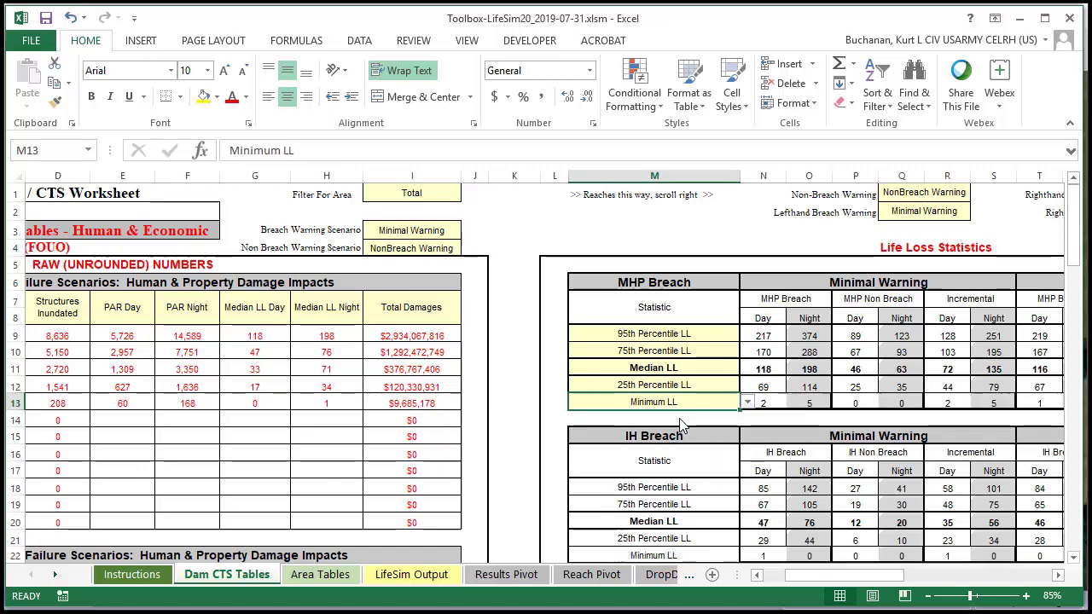
pyautogui.click(748, 403)
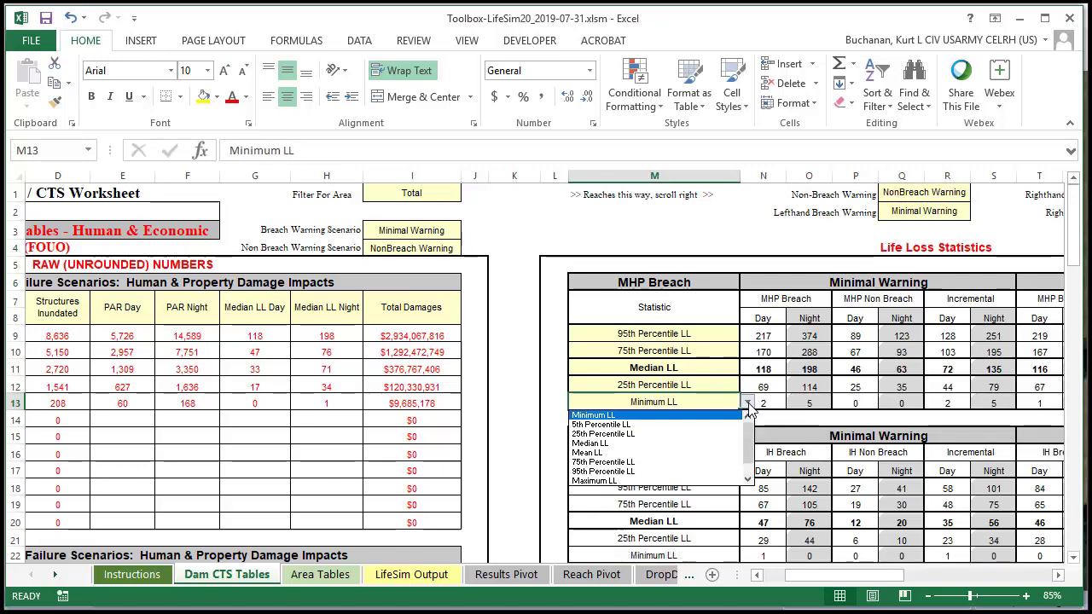
pyautogui.click(587, 420)
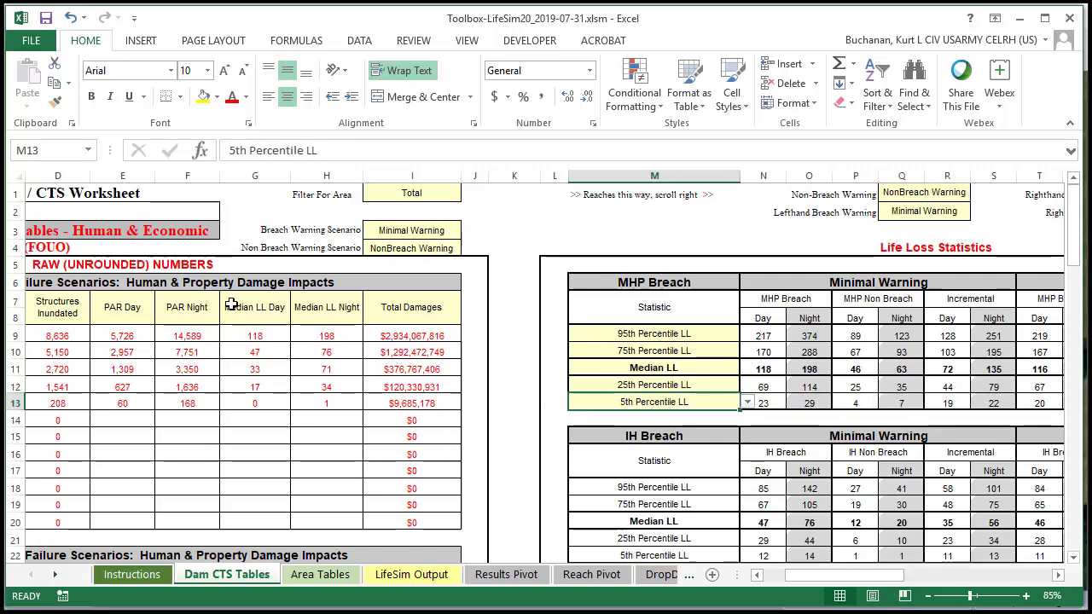
pyautogui.click(189, 308)
pyautogui.click(384, 312)
pyautogui.click(339, 307)
pyautogui.click(370, 300)
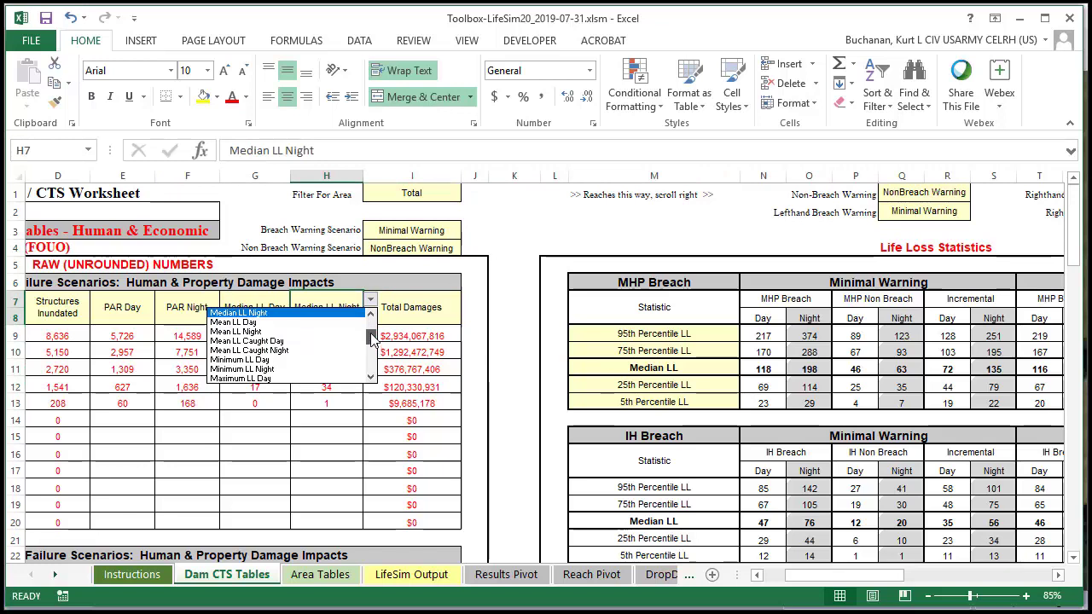
pyautogui.scroll(3, 376, 340)
pyautogui.scroll(-2, 376, 339)
pyautogui.moveTo(376, 340); pyautogui.dragTo(373, 363)
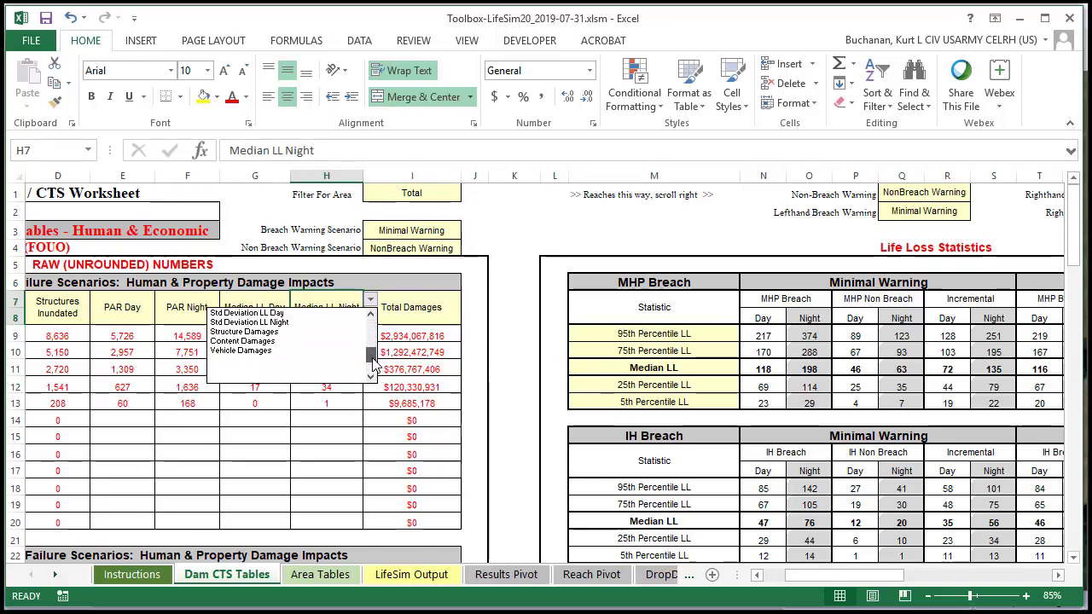
pyautogui.click(303, 341)
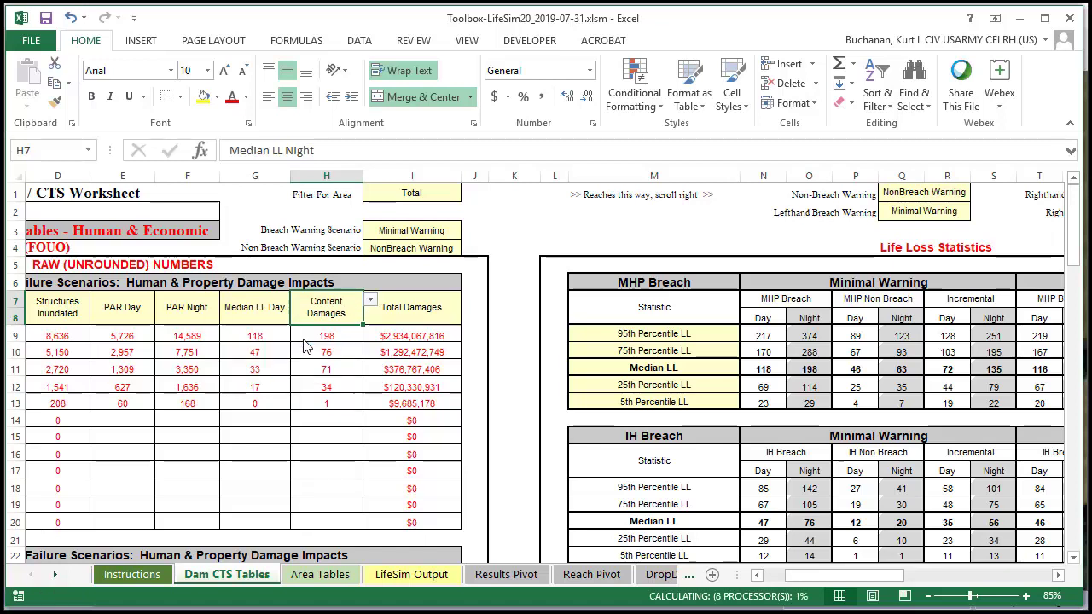
pyautogui.click(369, 300)
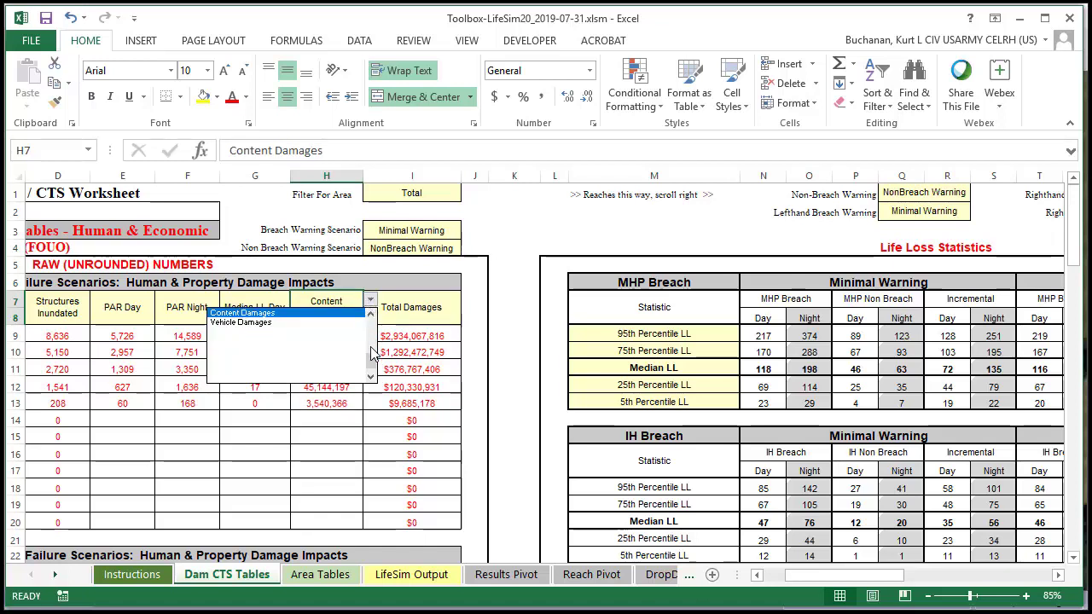
pyautogui.moveTo(372, 363); pyautogui.dragTo(373, 321)
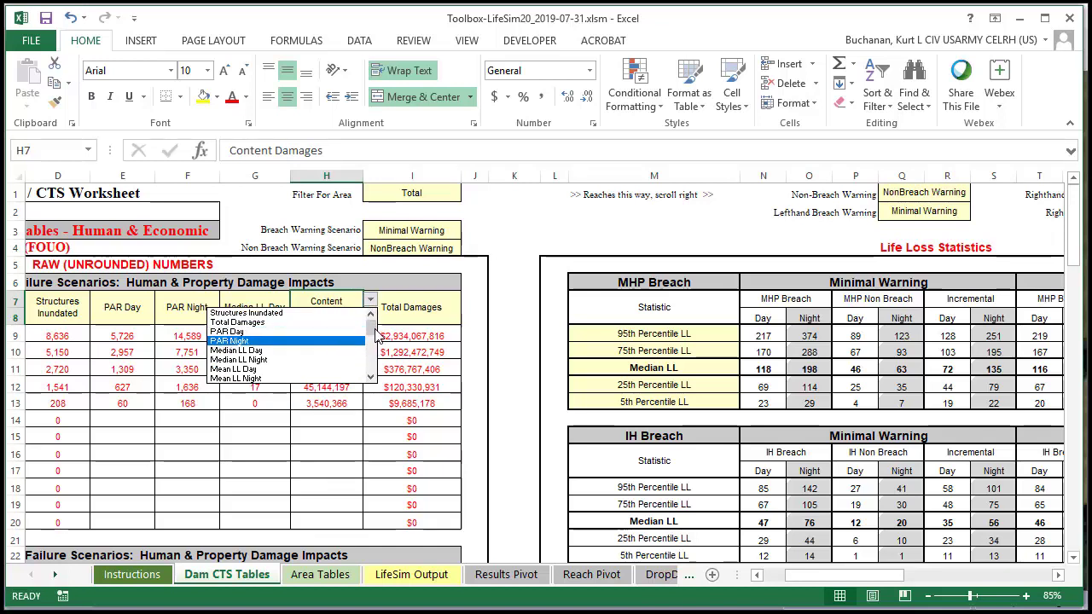
pyautogui.scroll(-3, 345, 337)
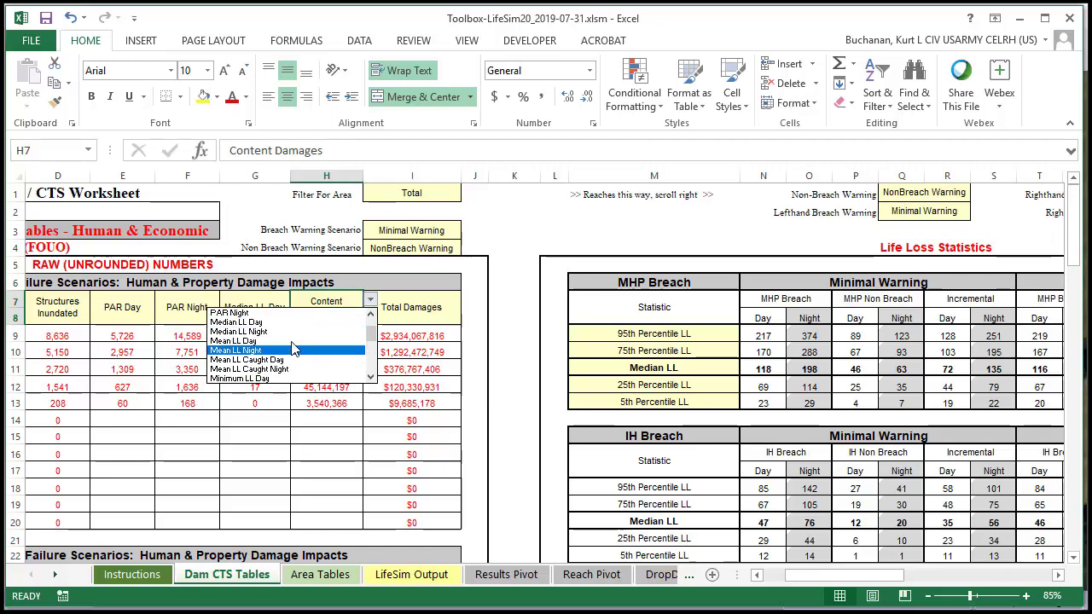
pyautogui.click(278, 219)
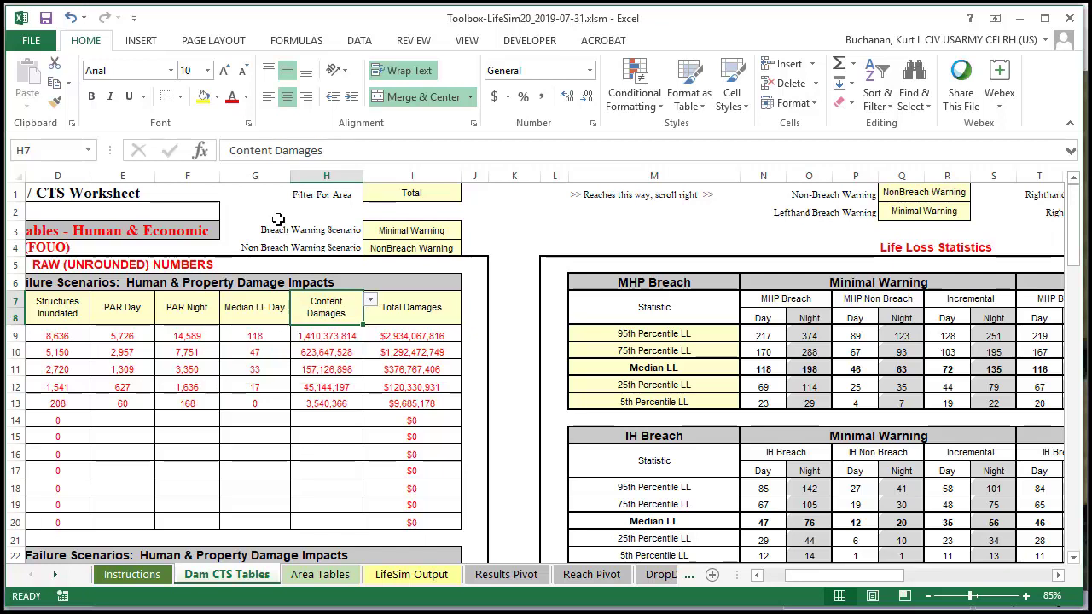
pyautogui.click(71, 17)
pyautogui.click(512, 231)
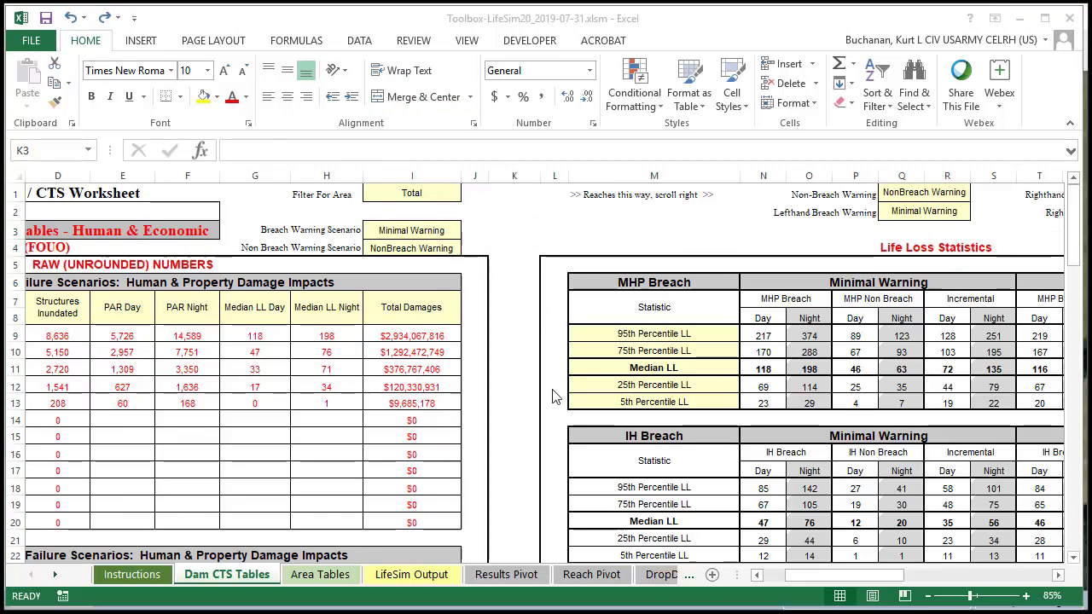
# Scroll to the Downstream Reach Consequences table and check AD10's reach list, keeping In-Pool.
pyautogui.click(866, 581)
pyautogui.moveTo(866, 580); pyautogui.dragTo(1016, 582)
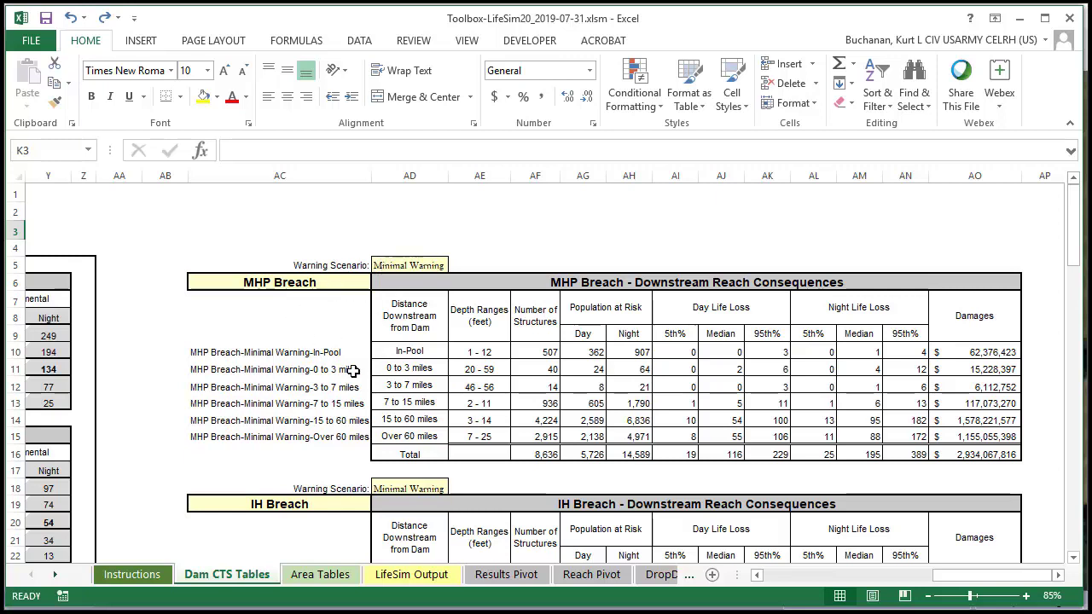
pyautogui.click(425, 351)
pyautogui.click(457, 352)
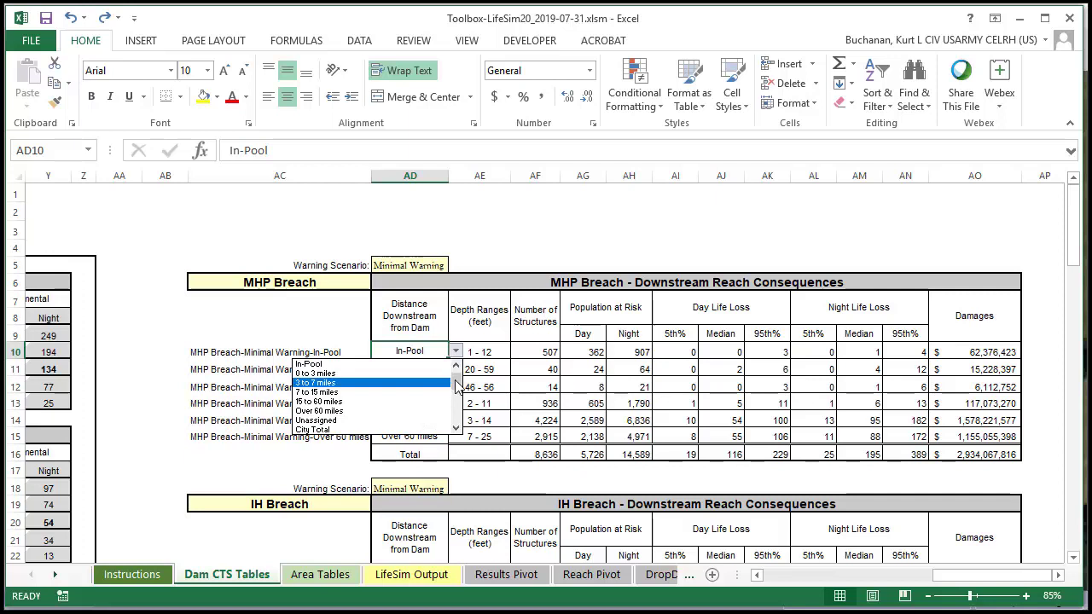
pyautogui.moveTo(456, 386)
pyautogui.mouseDown()
pyautogui.moveTo(458, 403)
pyautogui.moveTo(464, 381)
pyautogui.mouseUp()
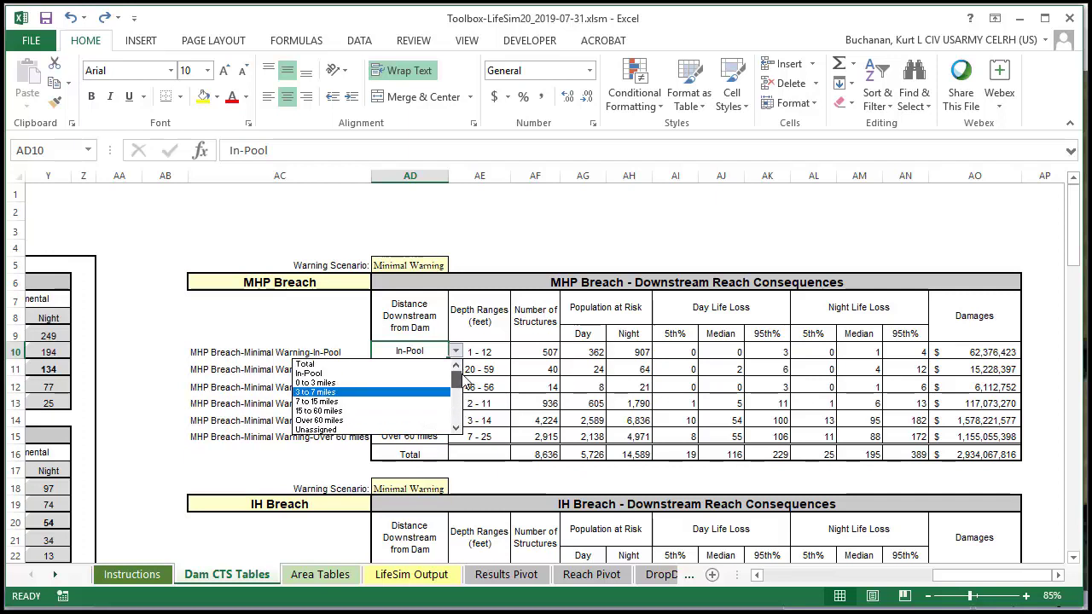
pyautogui.click(459, 353)
pyautogui.click(541, 232)
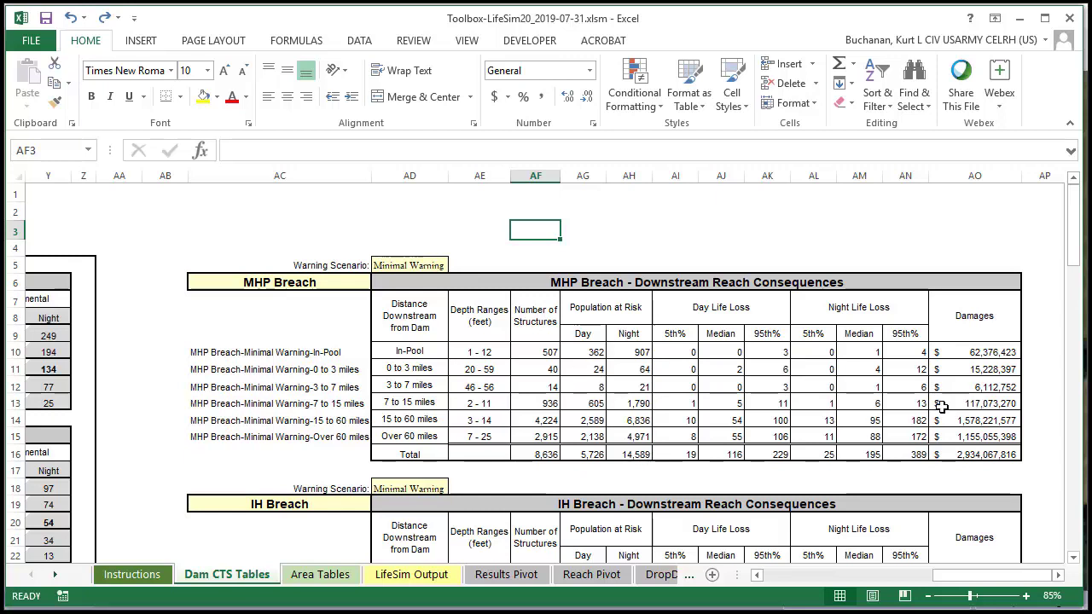
# Set Area Tables cells D9, D10 and D11 to Coshocton, Marietta and Zanesville.
pyautogui.click(312, 575)
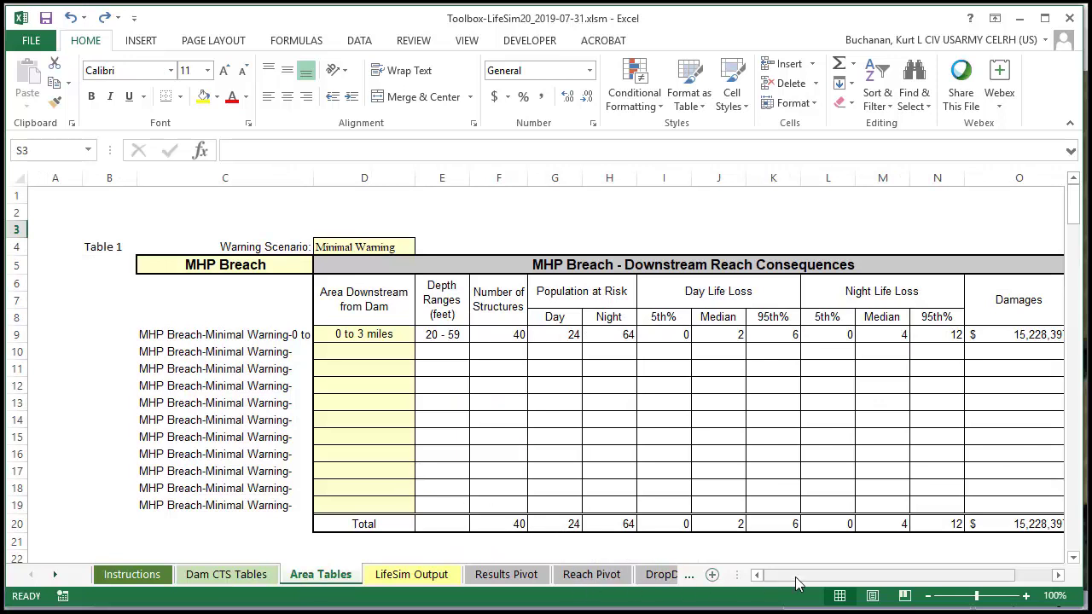
pyautogui.moveTo(798, 583); pyautogui.dragTo(815, 580)
pyautogui.click(324, 333)
pyautogui.click(368, 334)
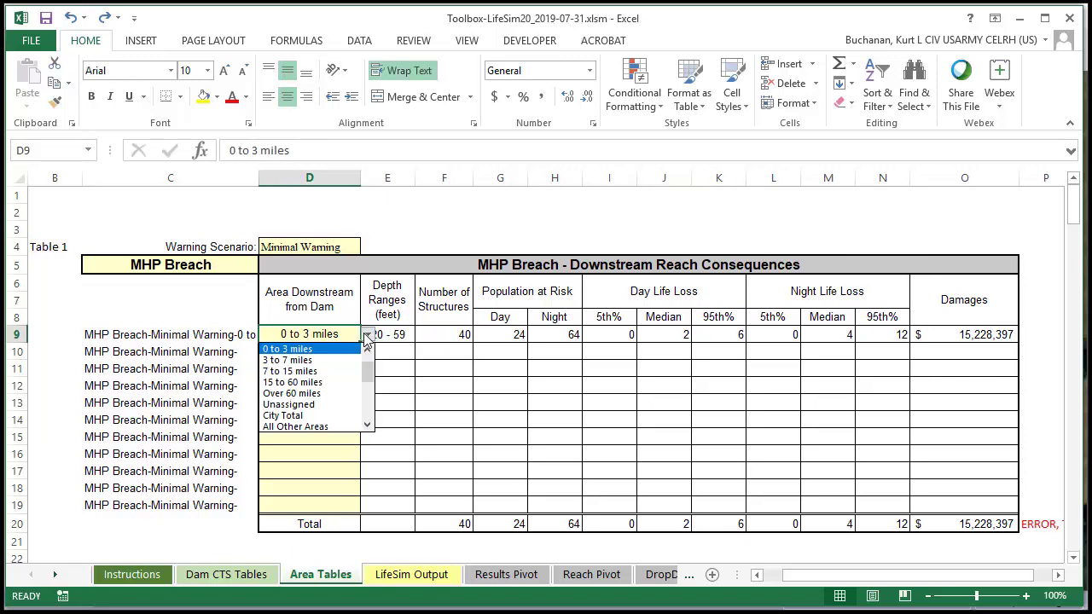
pyautogui.scroll(-2, 367, 375)
pyautogui.click(307, 394)
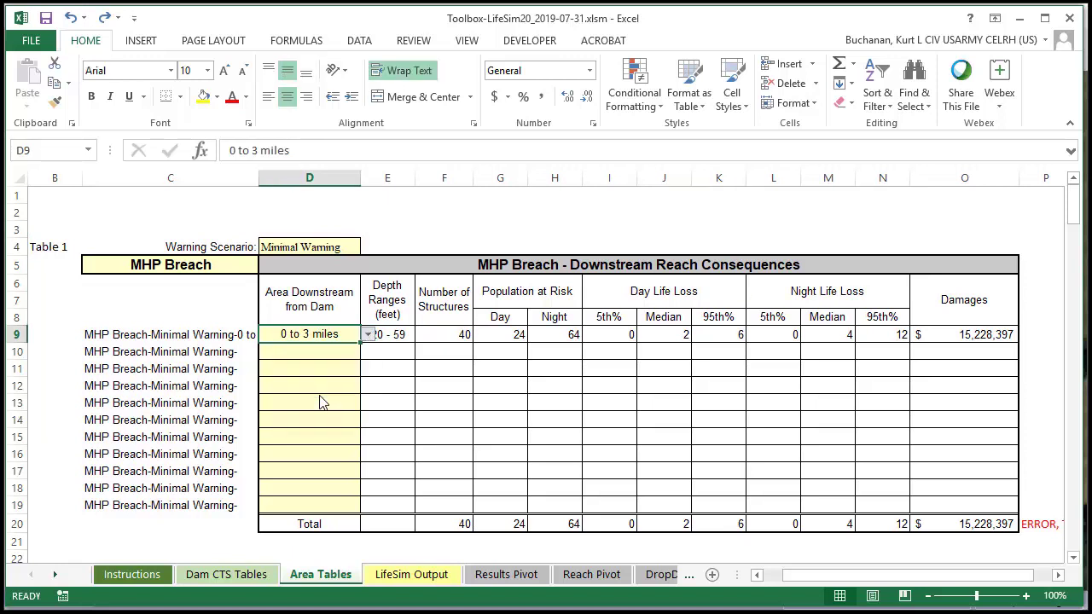
pyautogui.click(321, 357)
pyautogui.click(368, 352)
pyautogui.moveTo(368, 372); pyautogui.dragTo(370, 408)
pyautogui.click(298, 410)
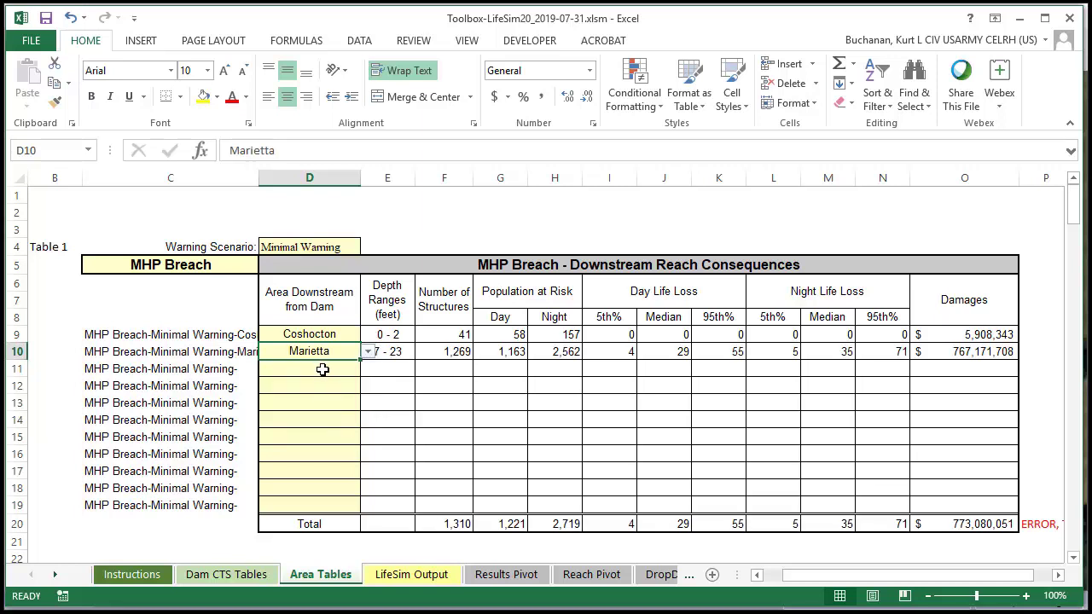
pyautogui.click(323, 370)
pyautogui.click(367, 368)
pyautogui.moveTo(369, 390); pyautogui.dragTo(370, 434)
pyautogui.click(345, 407)
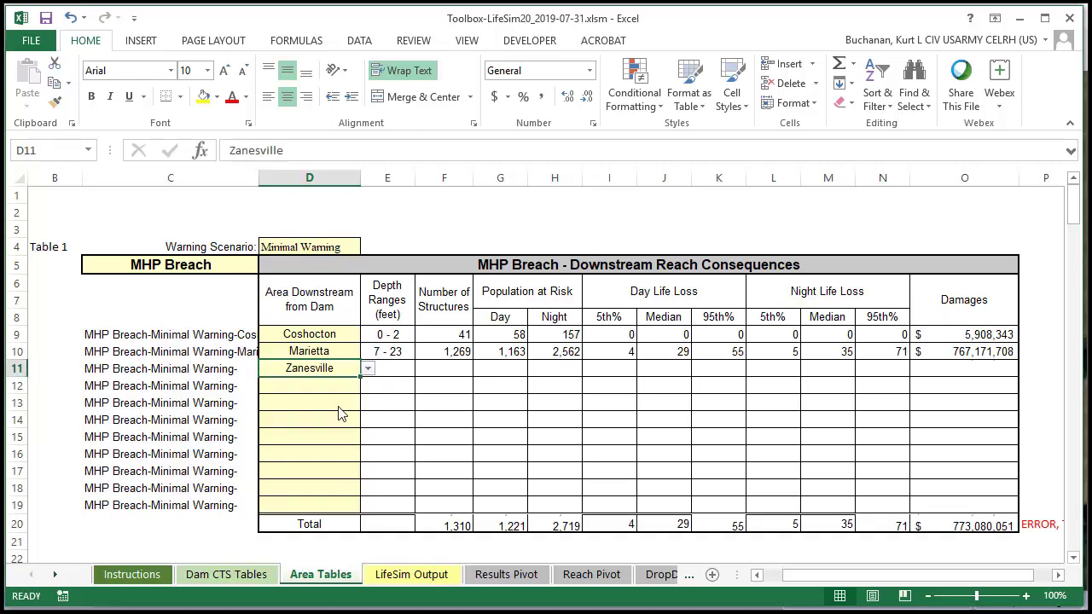
pyautogui.click(522, 223)
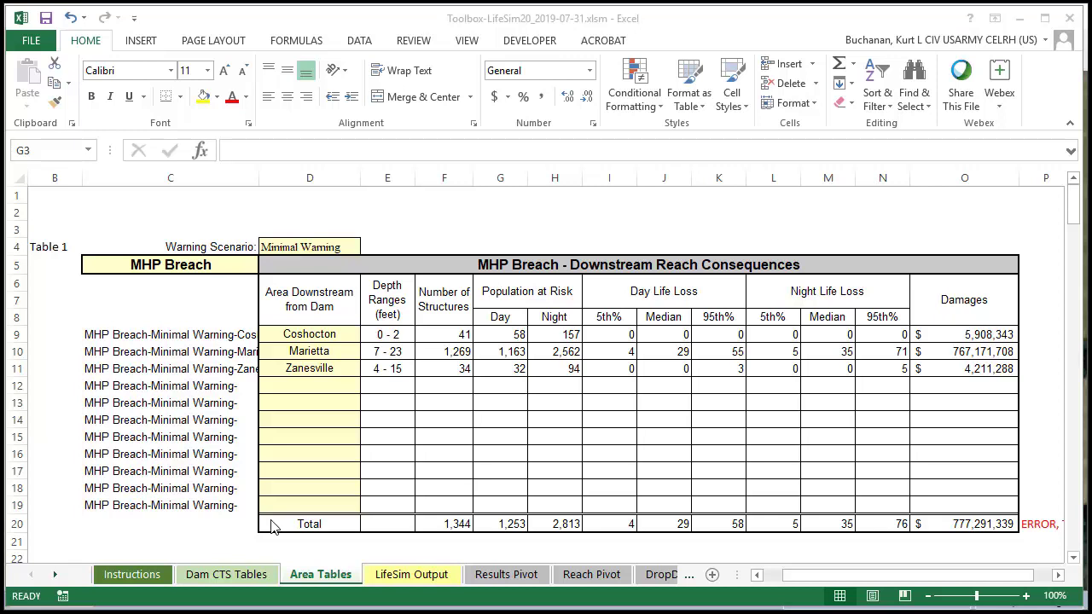
# Return to the Dam CTS Tables sheet showing the Wills Creek Consequence Summary Tables.
pyautogui.click(226, 576)
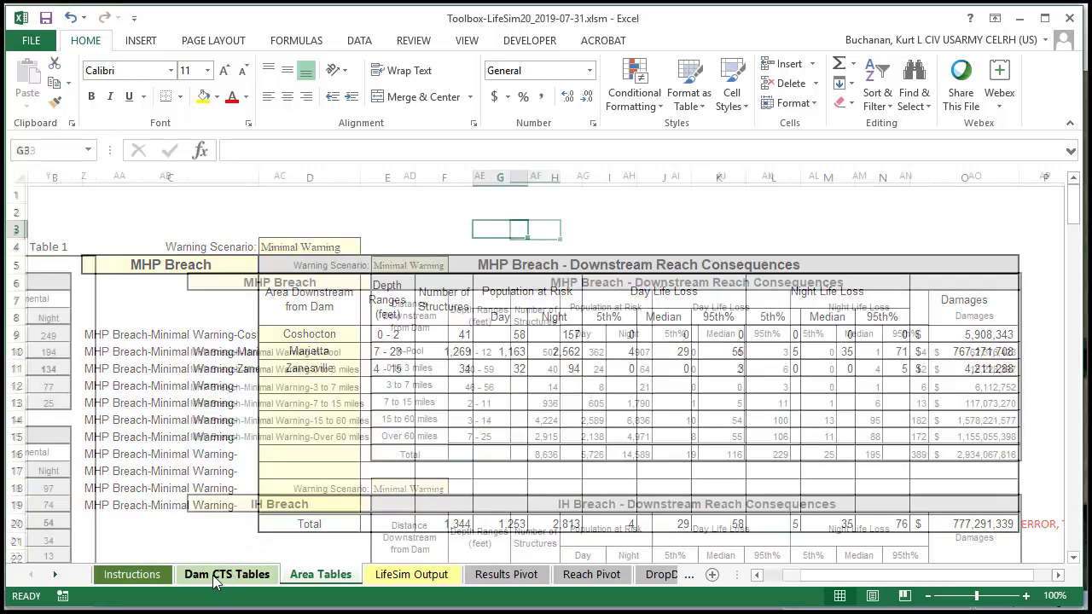
pyautogui.click(141, 576)
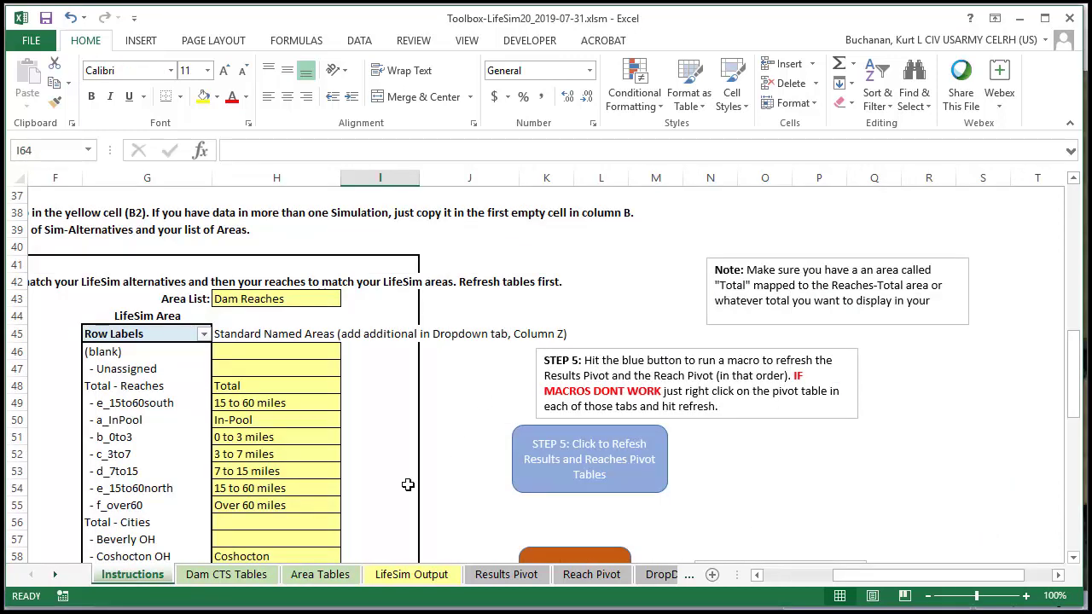
pyautogui.click(252, 575)
pyautogui.moveTo(958, 582); pyautogui.dragTo(768, 589)
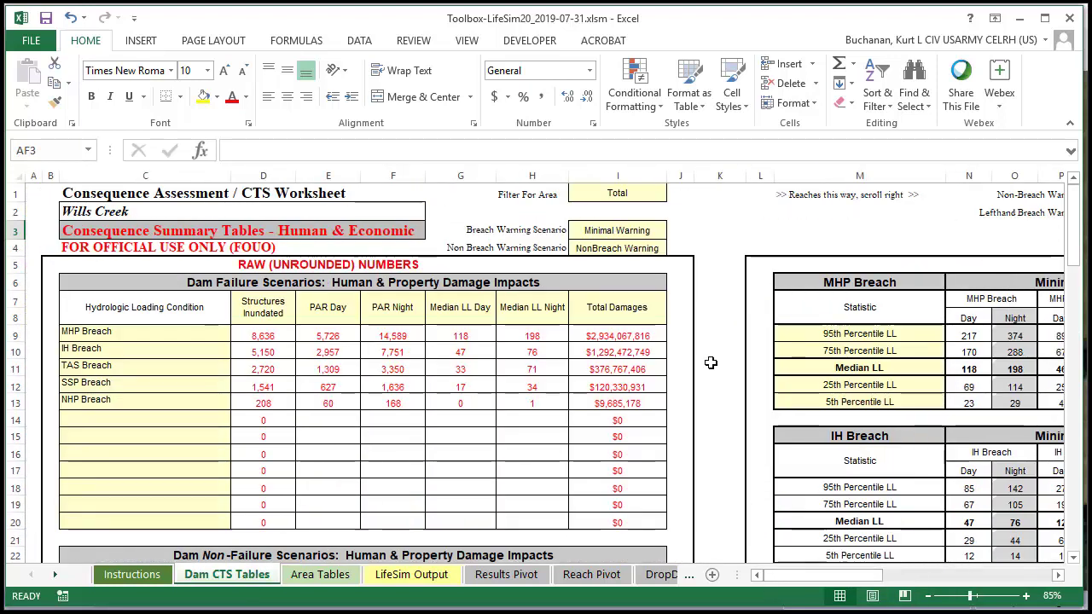